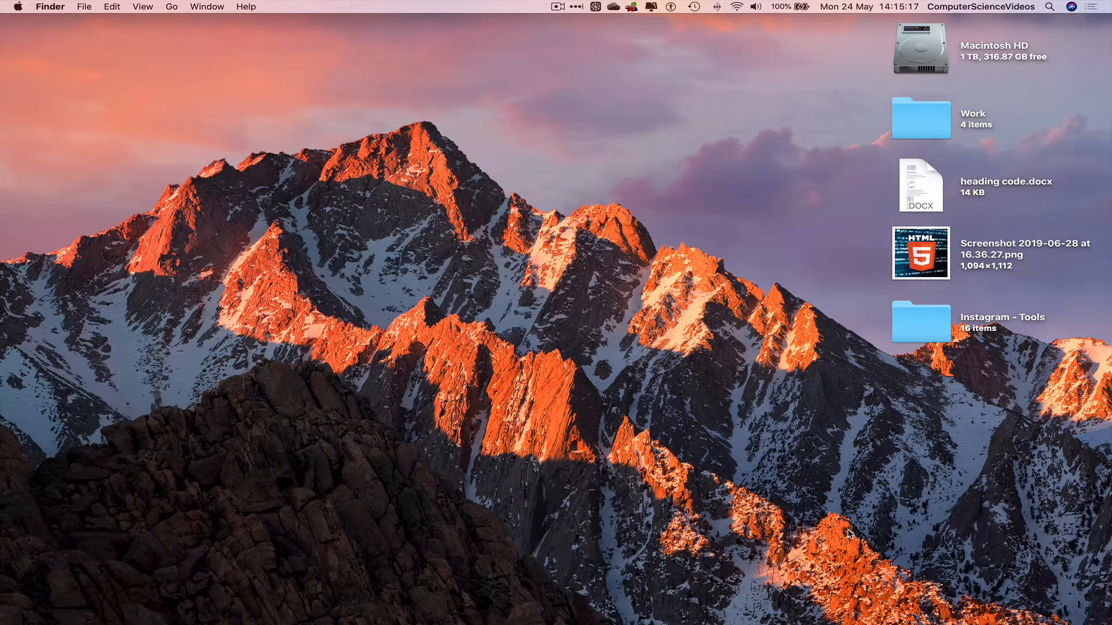
Open Photoshop and create a new document named "IG Post", 2000 pixels wide and 2000 pixels high
mouse_move(724, 624)
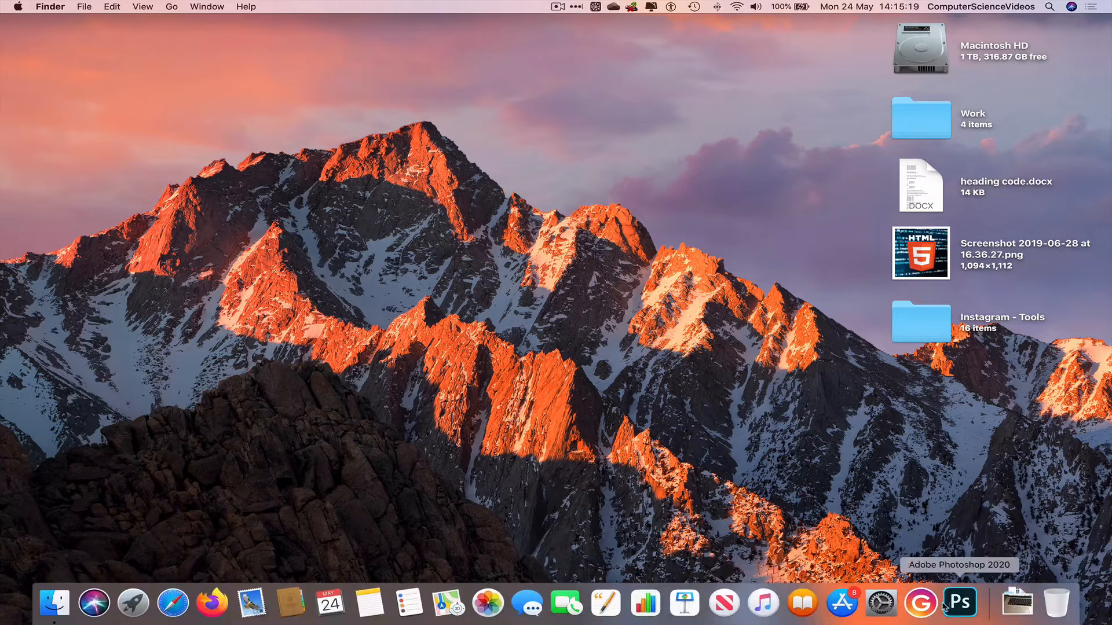
left_click(950, 606)
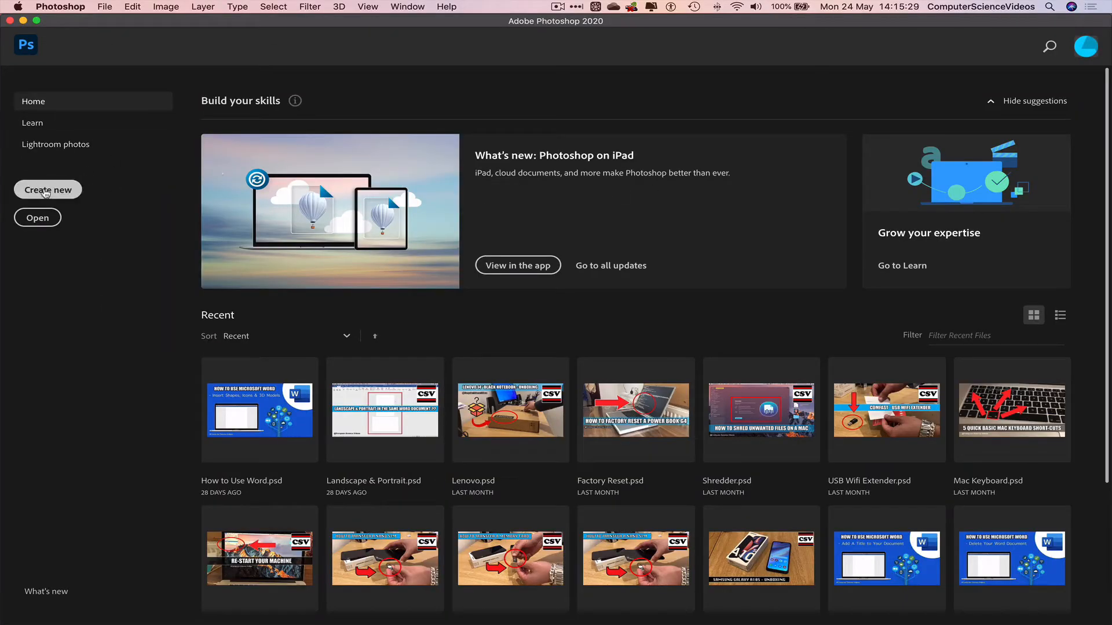
left_click(48, 191)
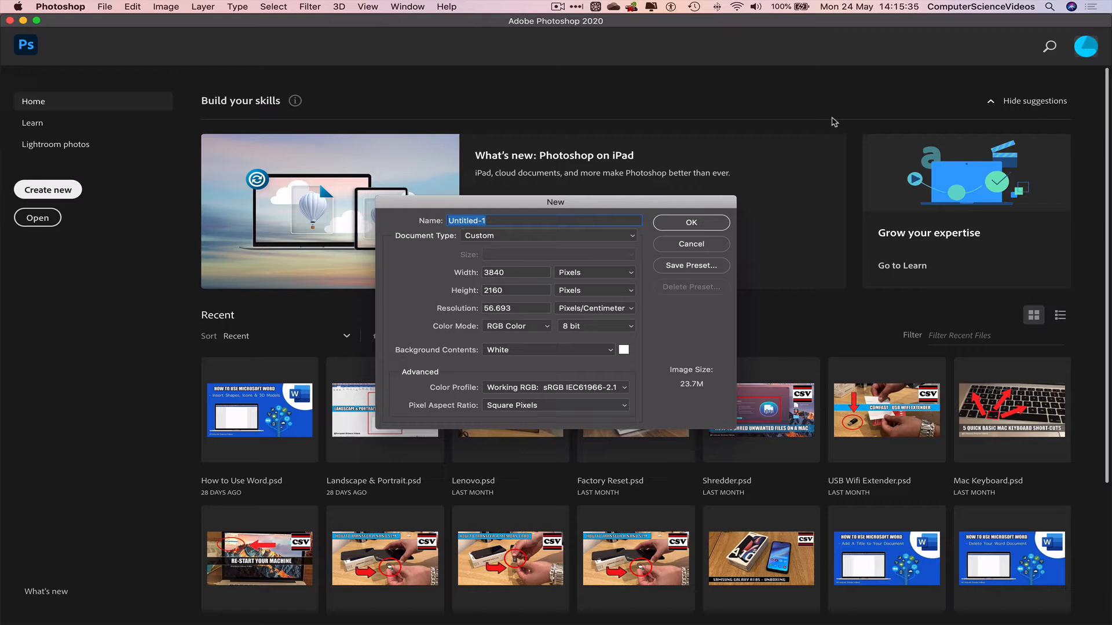
type("IG Post")
double_click(522, 272)
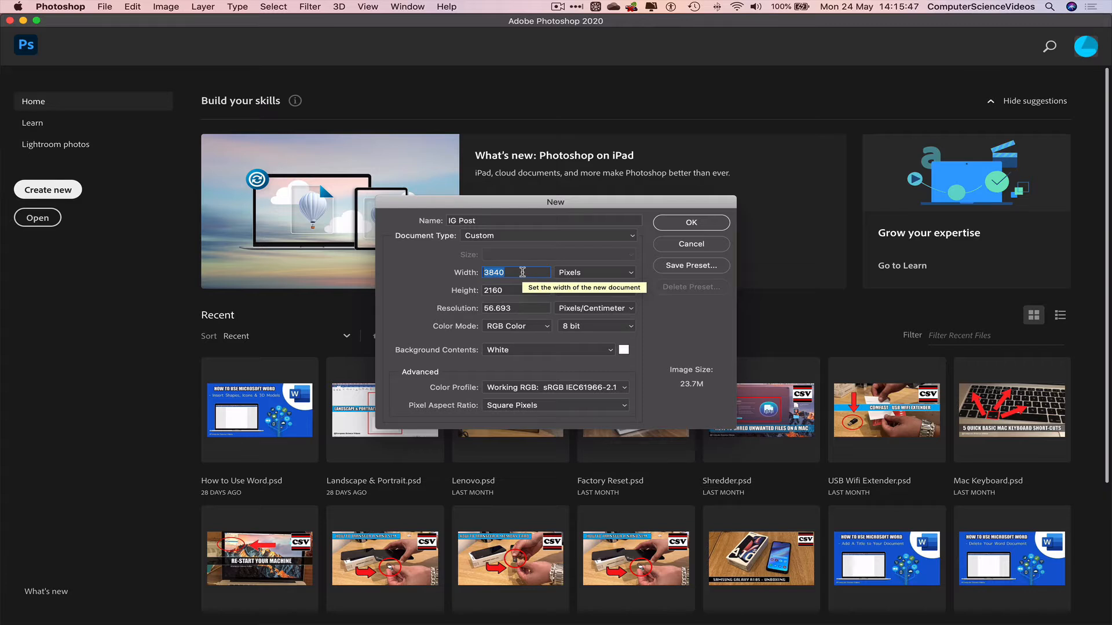
type("2000")
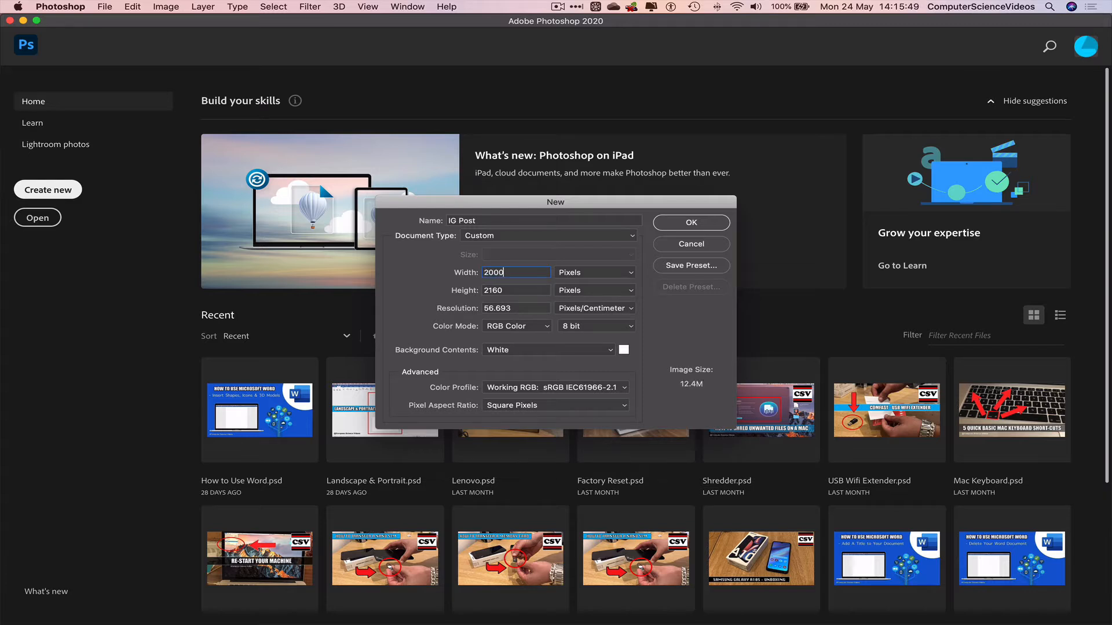
key("Tab")
type("2000")
left_click(710, 223)
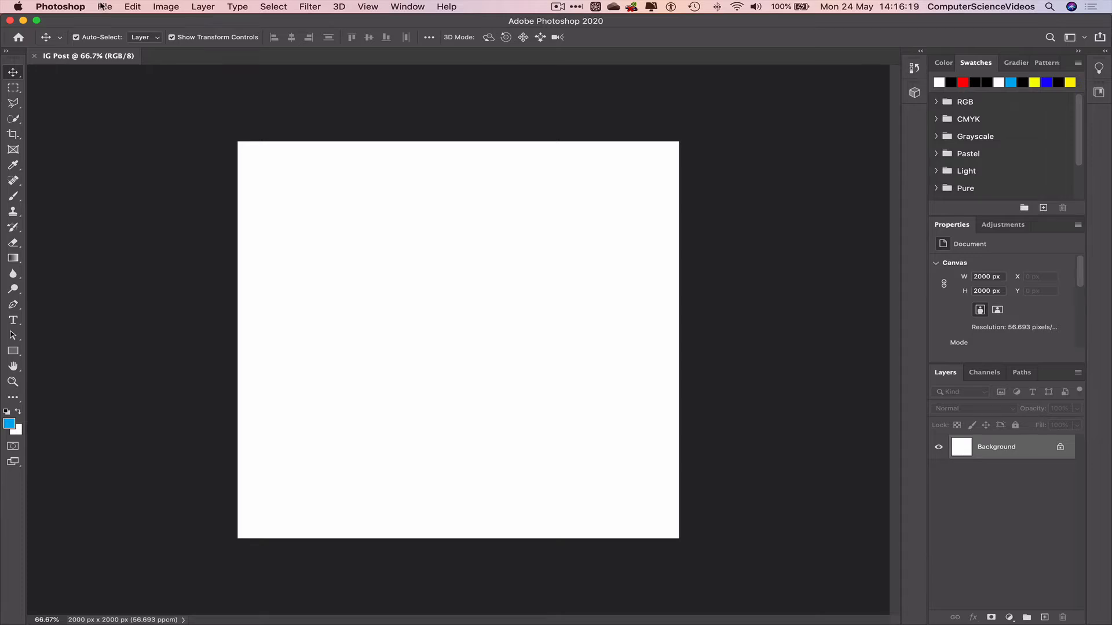
Switch to Safari, load the Twitter profile page, capture a full-screen screenshot of it and return to the desktop
left_click(23, 20)
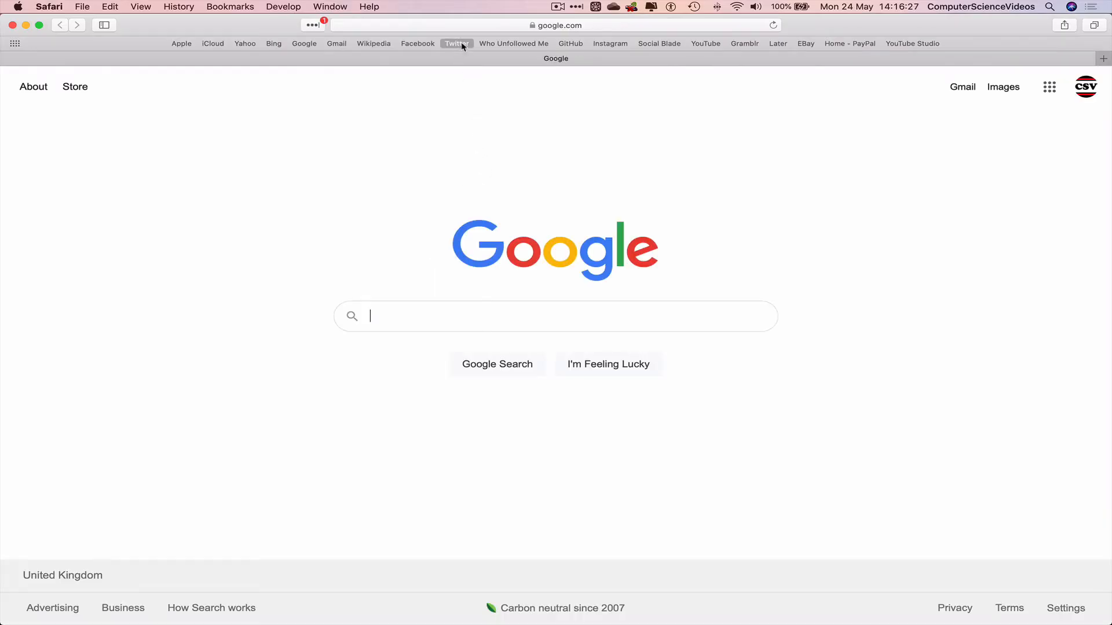
left_click(457, 43)
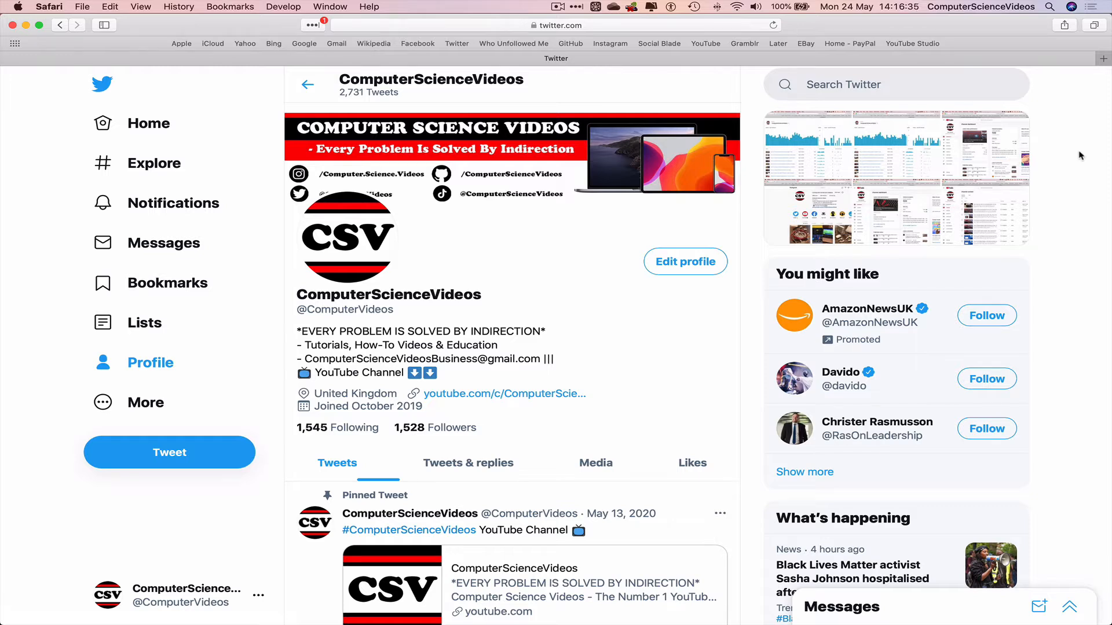
key("shift+super+3")
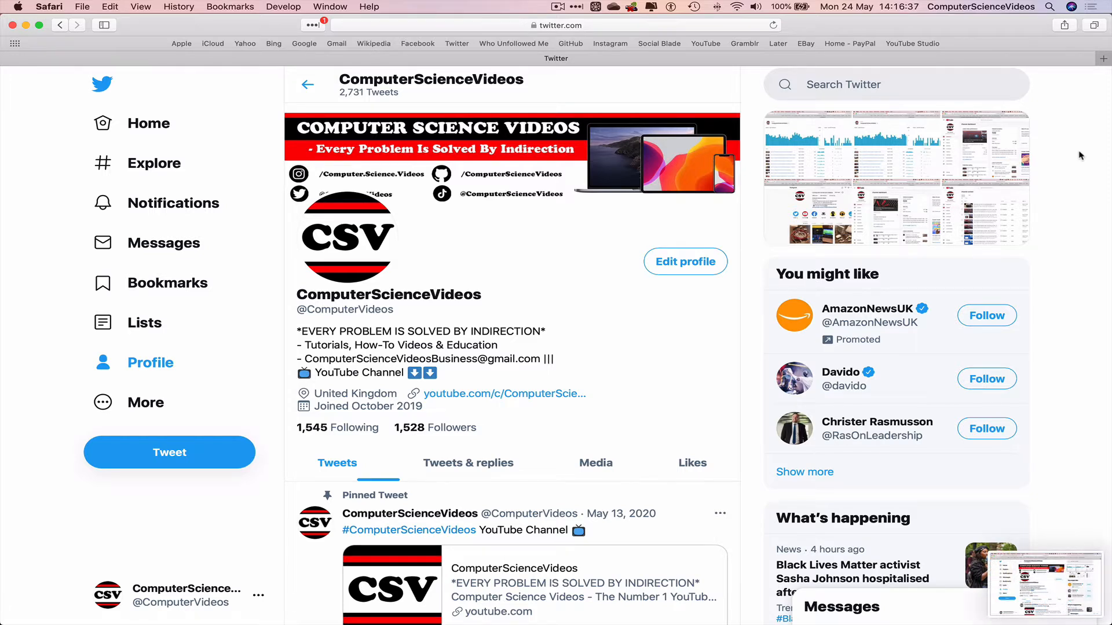
left_click(1055, 583)
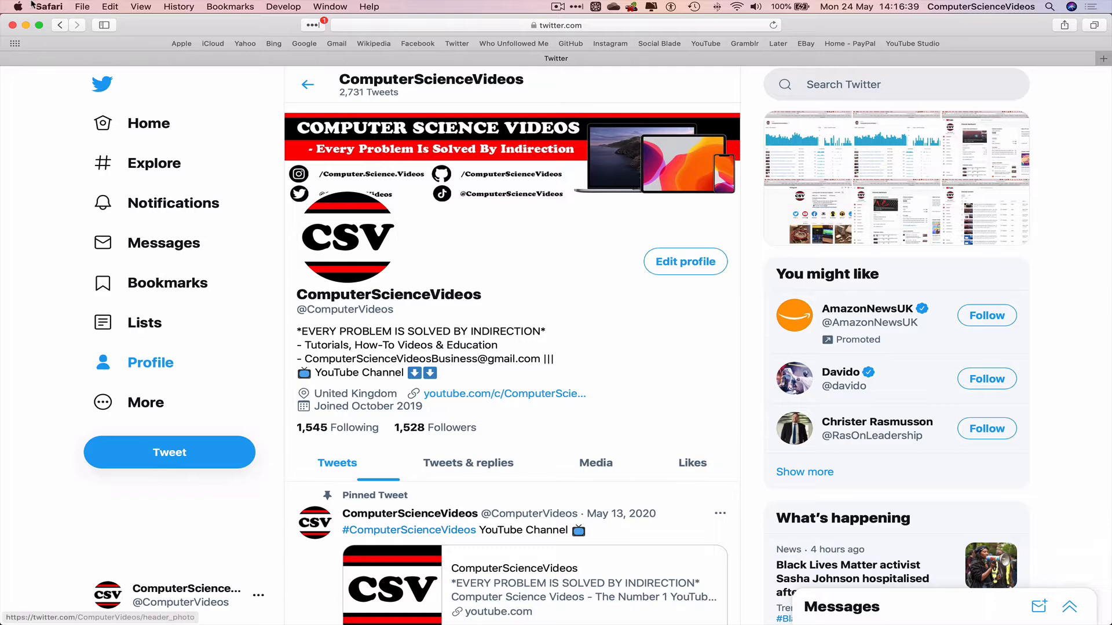
left_click(49, 6)
left_click(73, 161)
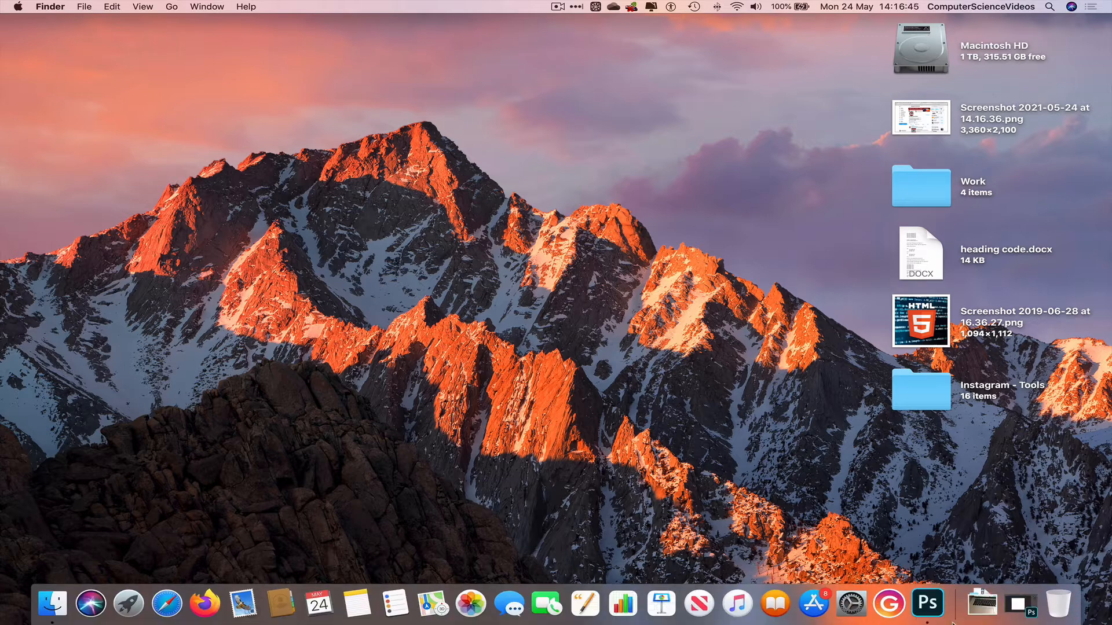
Place the new Twitter screenshot from the desktop into the IG Post document in Photoshop at the canvas's full width
left_click(928, 618)
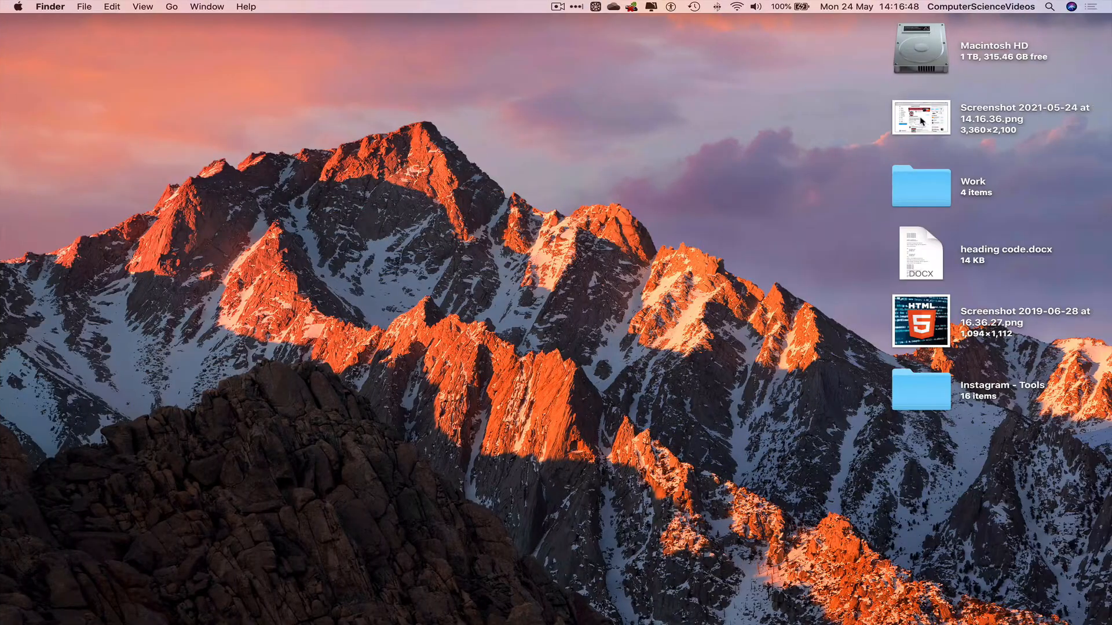
left_click_drag(922, 121, 449, 255)
key("super+Tab")
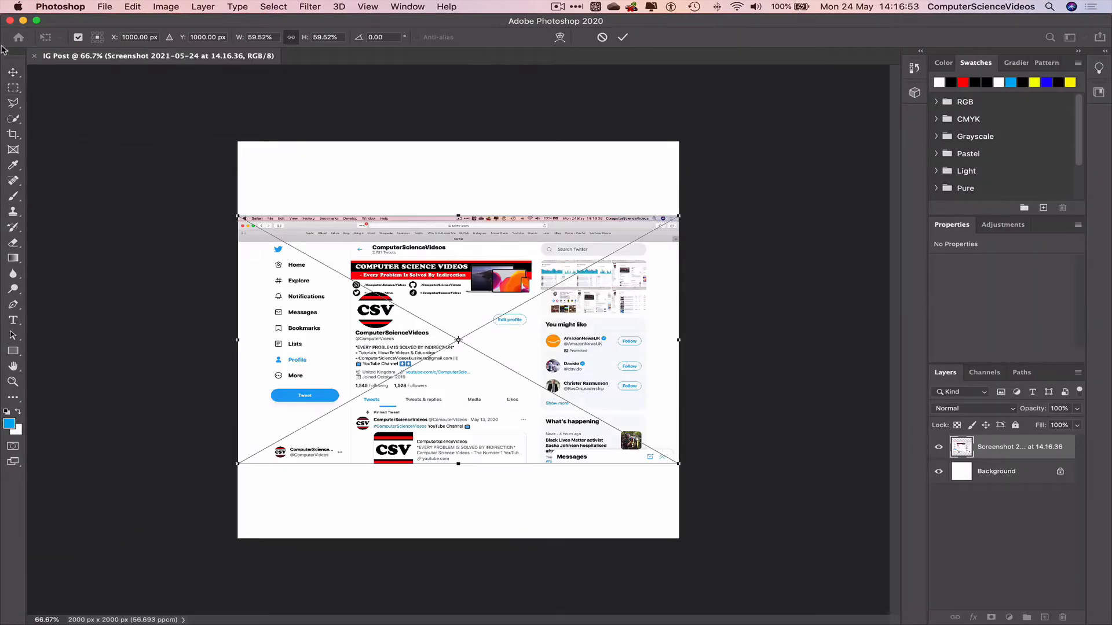
left_click(13, 72)
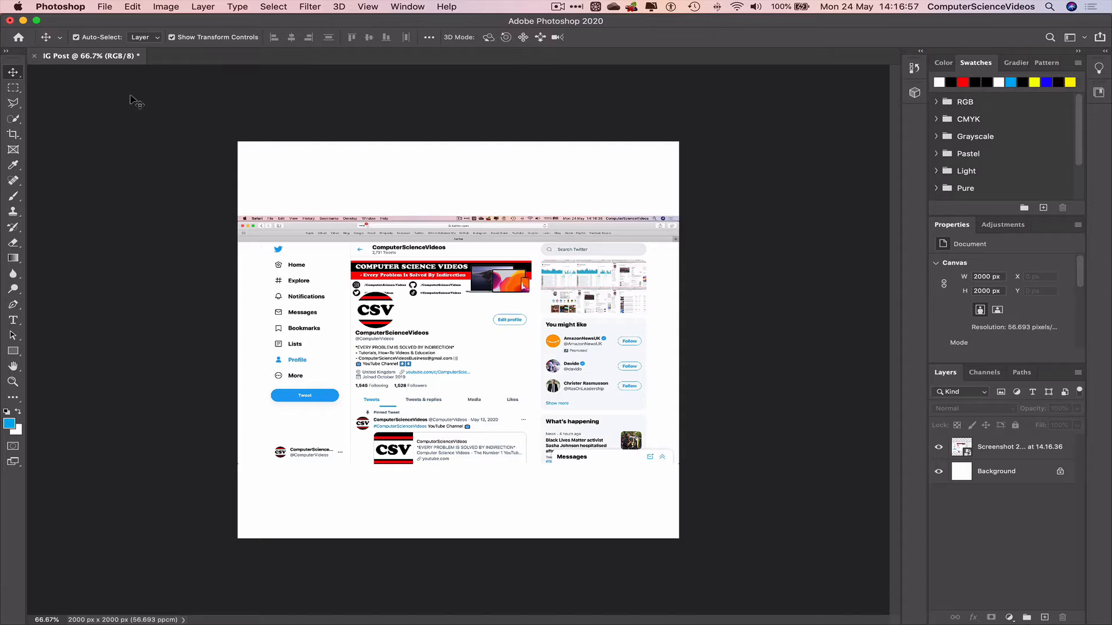
key("super+0")
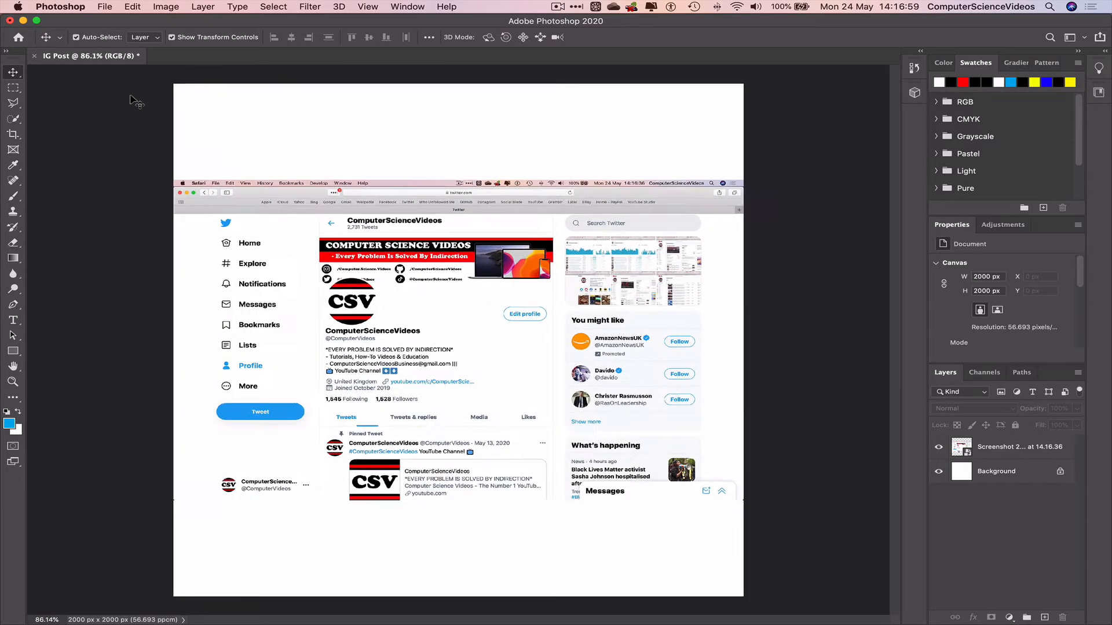
left_click_drag(489, 212, 482, 216)
left_click(485, 152)
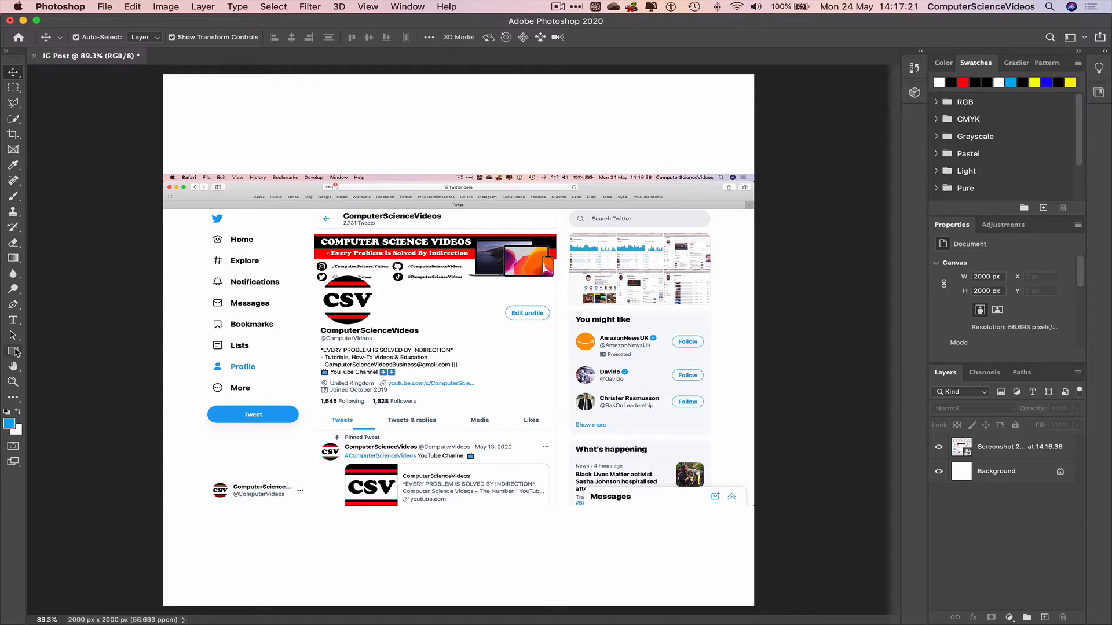
Draw a blue rectangle about 968 × 197 px in the white area above the screenshot
left_click(14, 351)
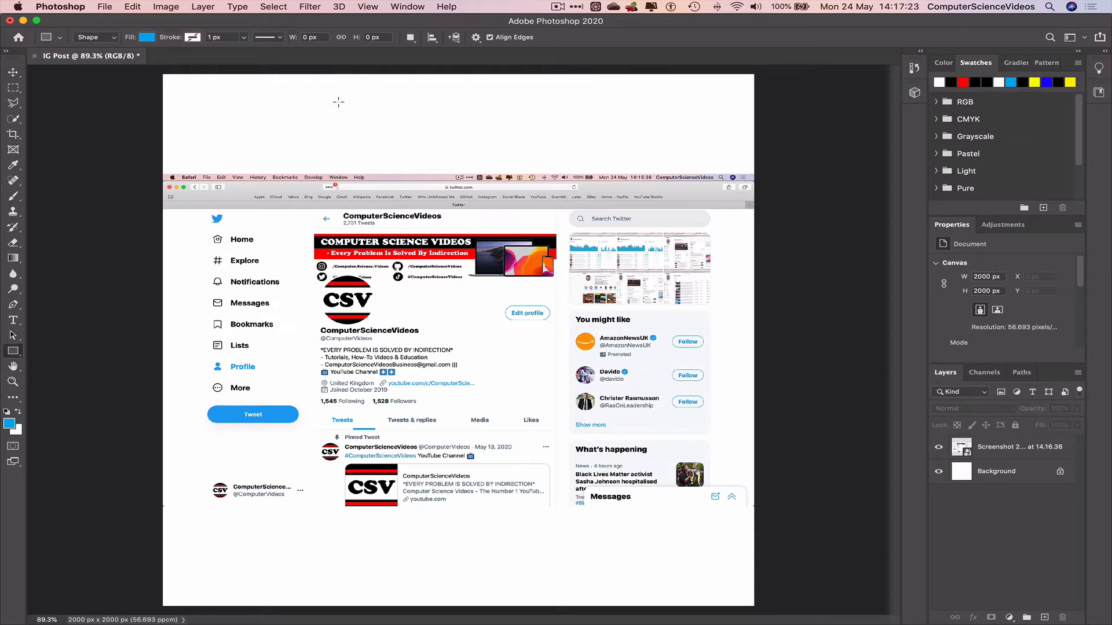
left_click_drag(338, 102, 625, 154)
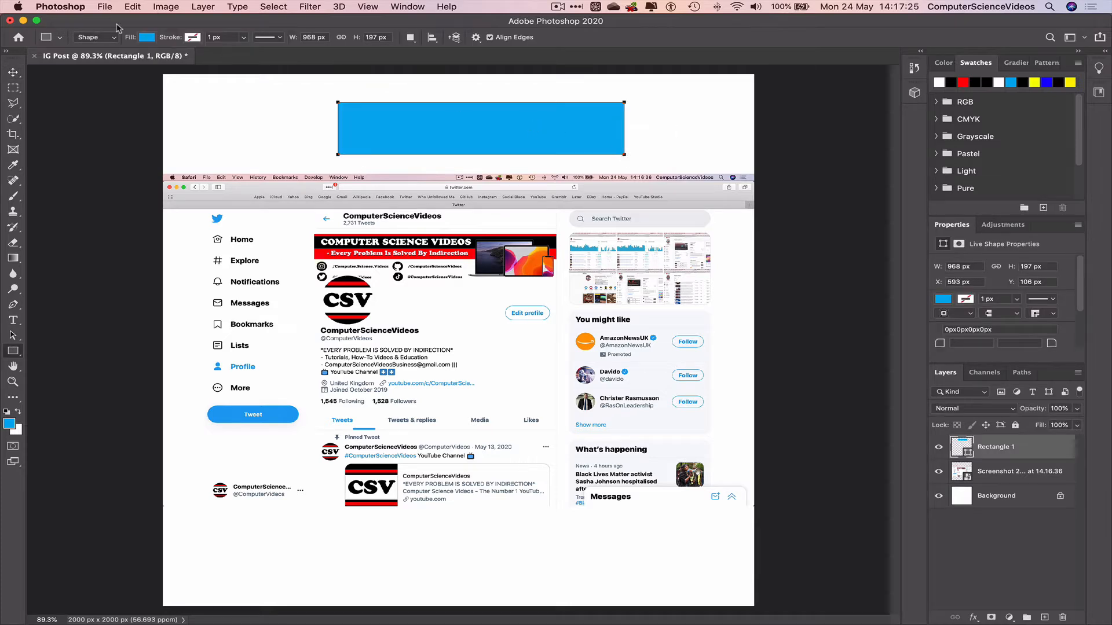
left_click(148, 38)
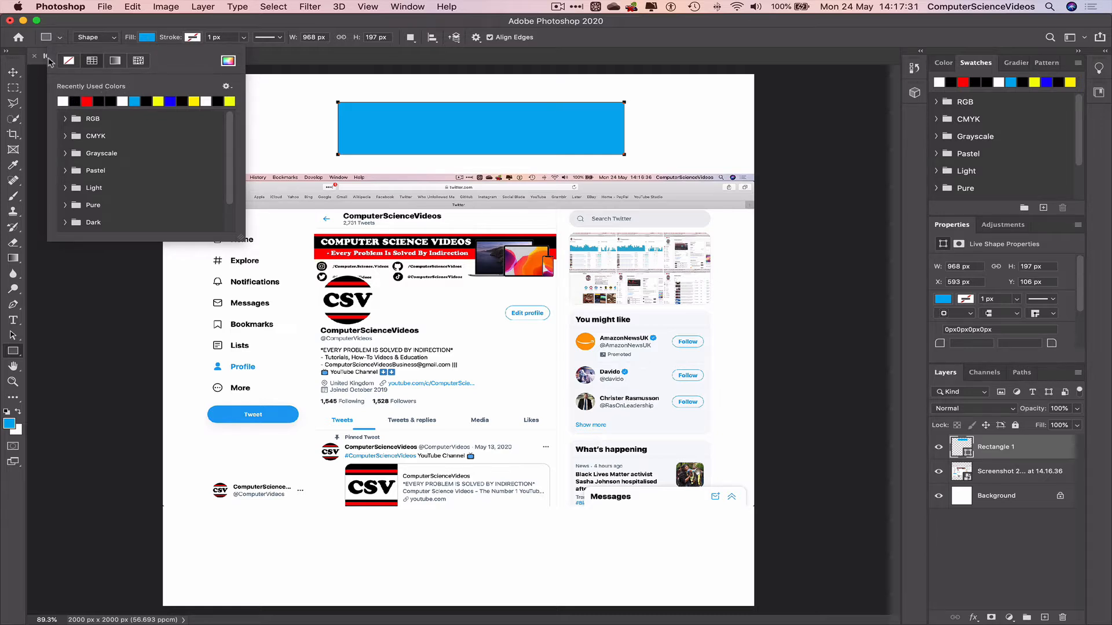
left_click(151, 40)
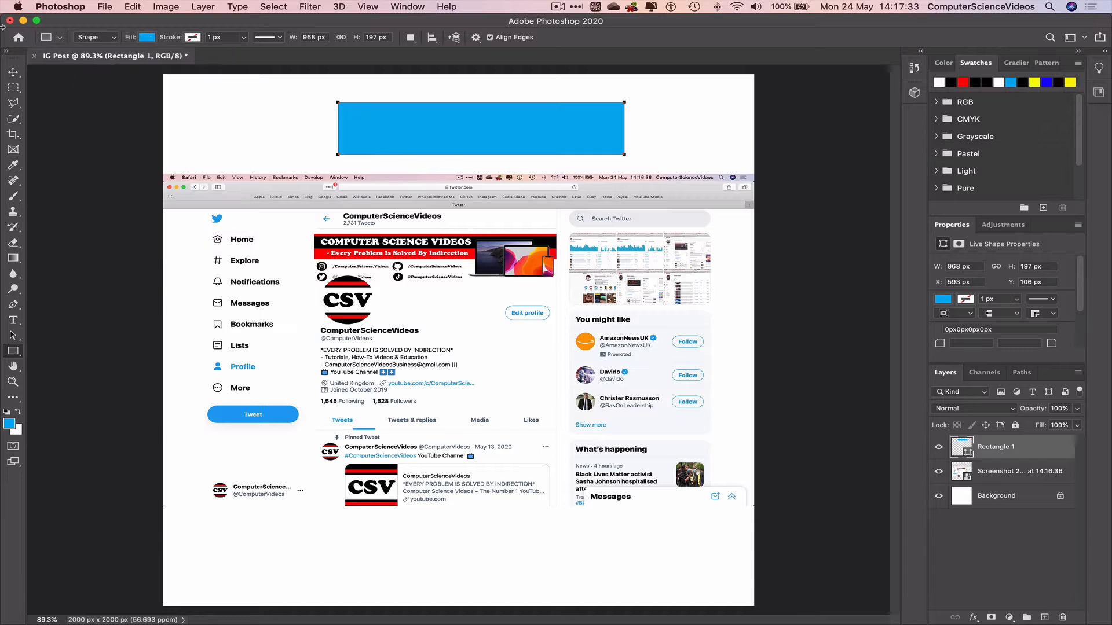
key("v")
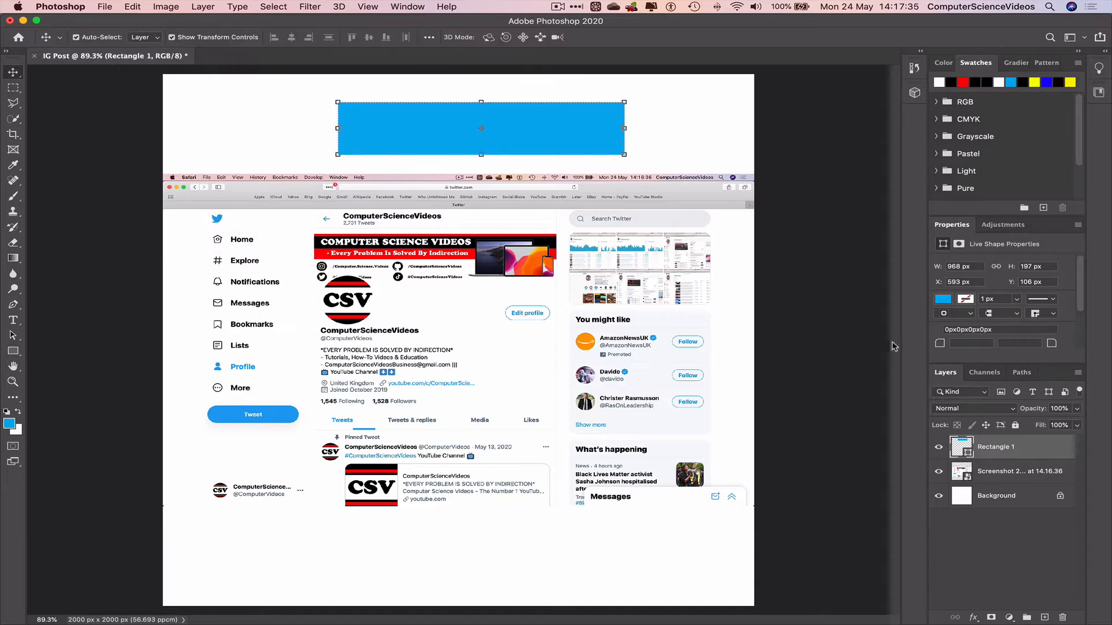
Set the rectangle layer's opacity to 50% in its blending options
right_click(1004, 450)
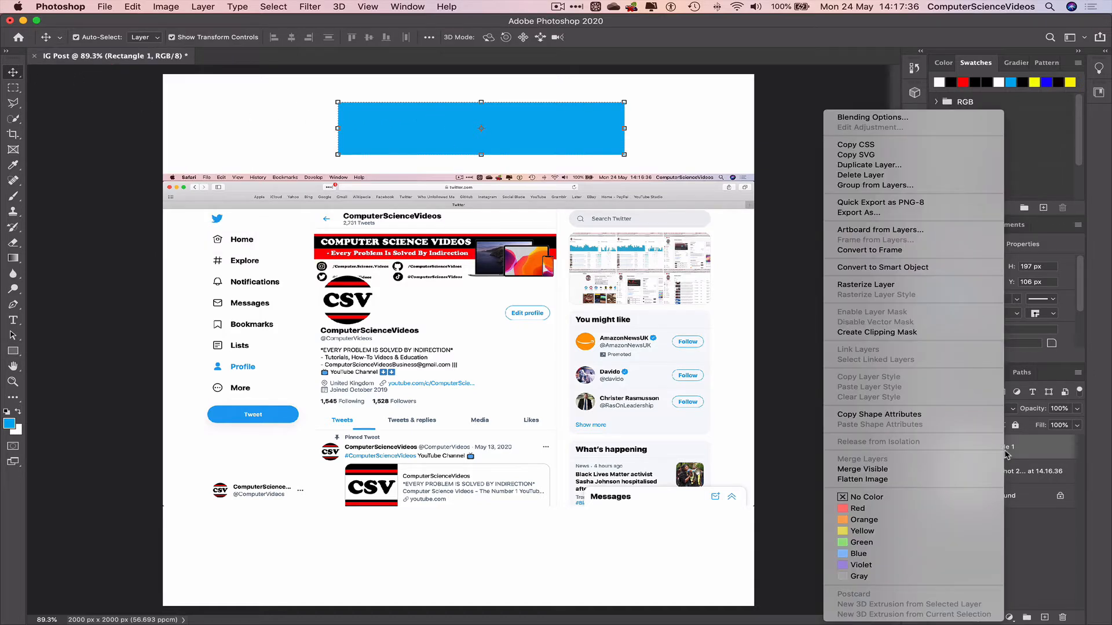
left_click(874, 117)
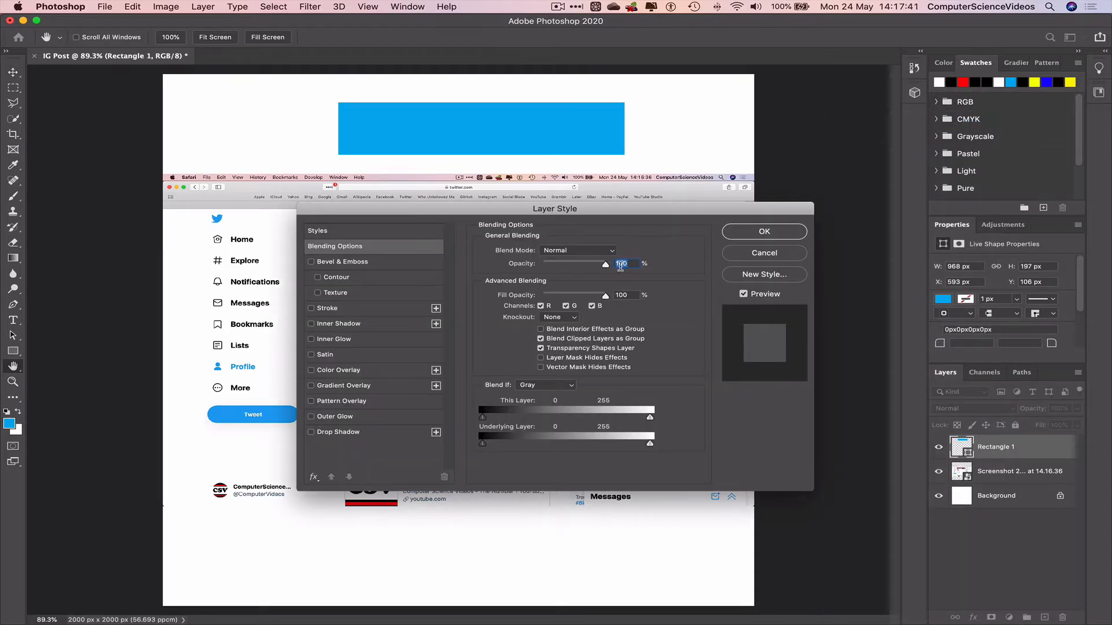
type("50")
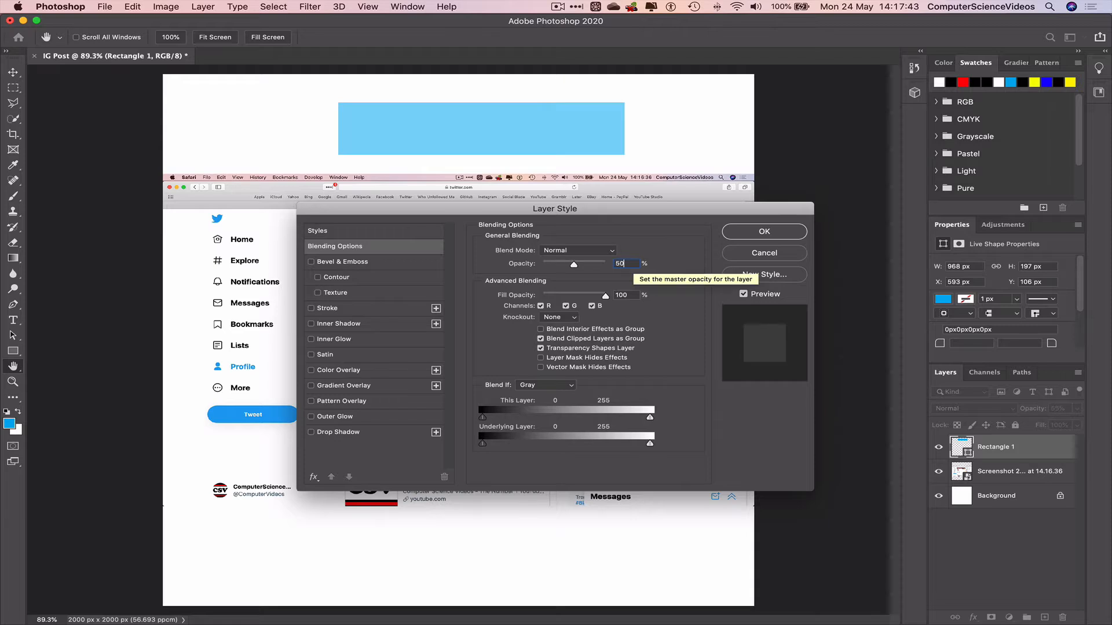
key("Return")
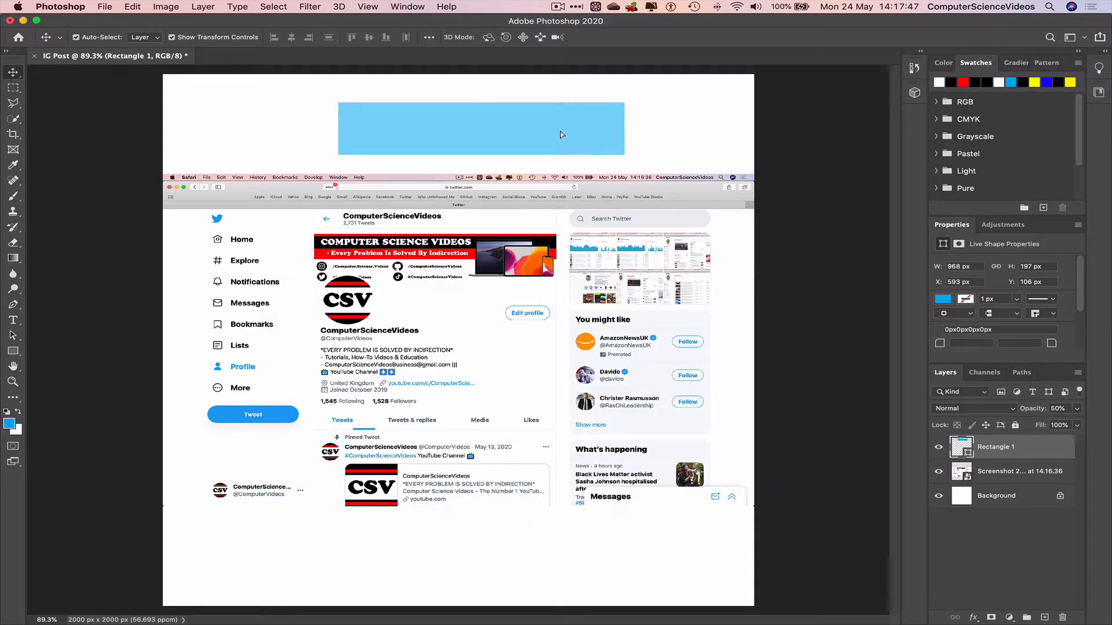
Shift the rectangle slightly up and left, and reorder its layer beneath the screenshot layer
mouse_move(565, 130)
left_mouse_down()
mouse_move(551, 180)
mouse_move(548, 114)
mouse_move(547, 209)
mouse_move(546, 120)
left_mouse_up()
left_click_drag(996, 451, 994, 477)
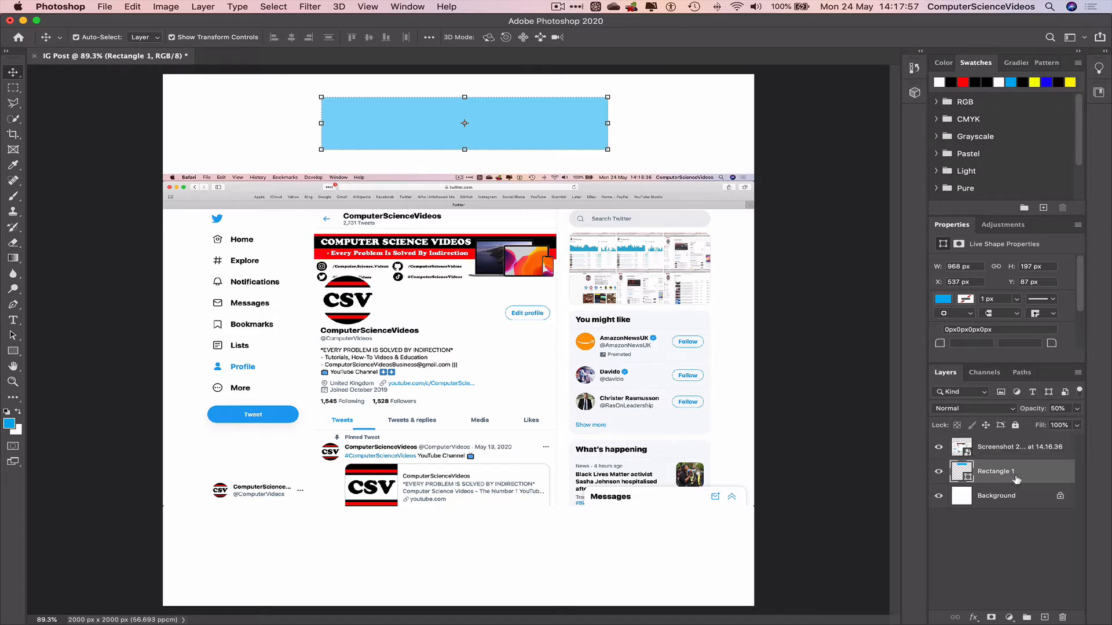
left_click(1007, 449)
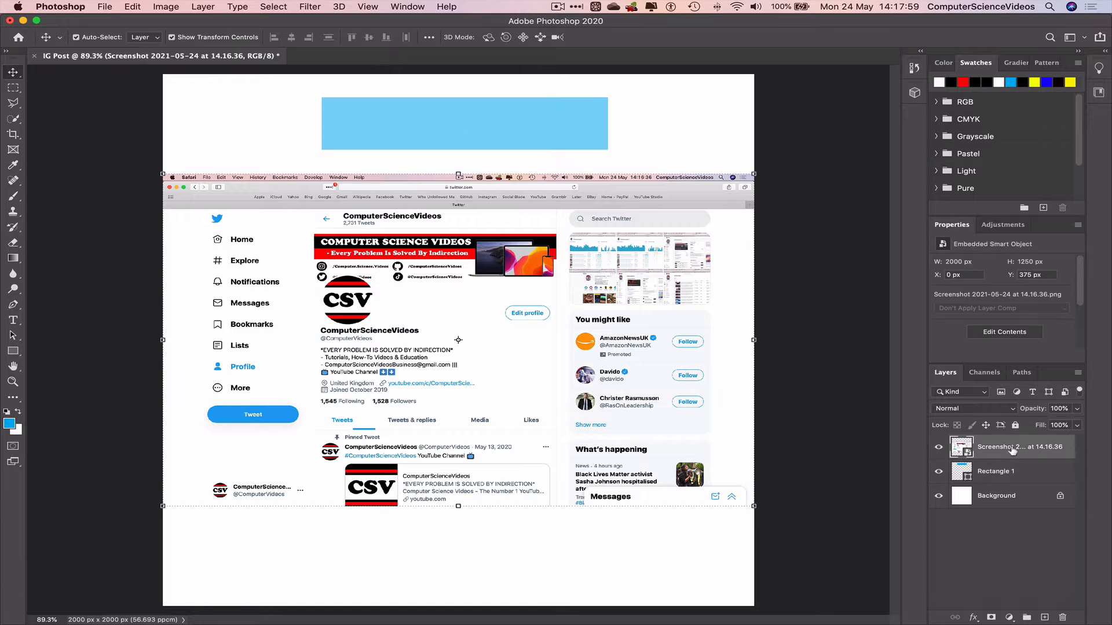
left_click(422, 136)
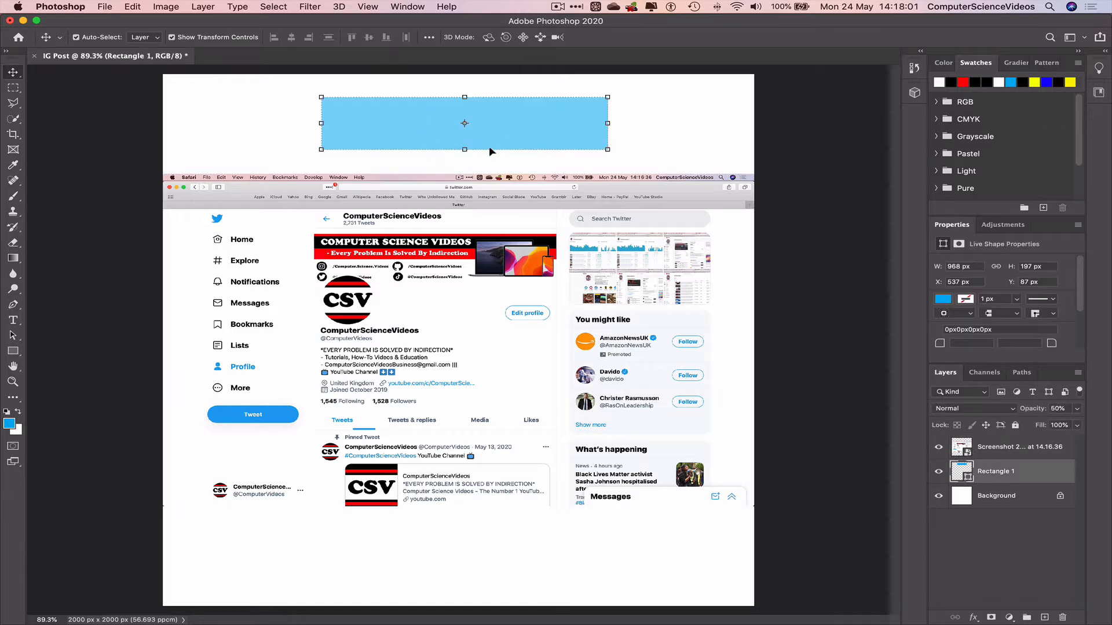
Move and stretch the rectangle to cover the whole 2000 × 2000 px canvas behind the screenshot
left_click_drag(502, 133, 359, 606)
key("ctrl+t")
left_click_drag(449, 341, 763, 357)
left_click(13, 72)
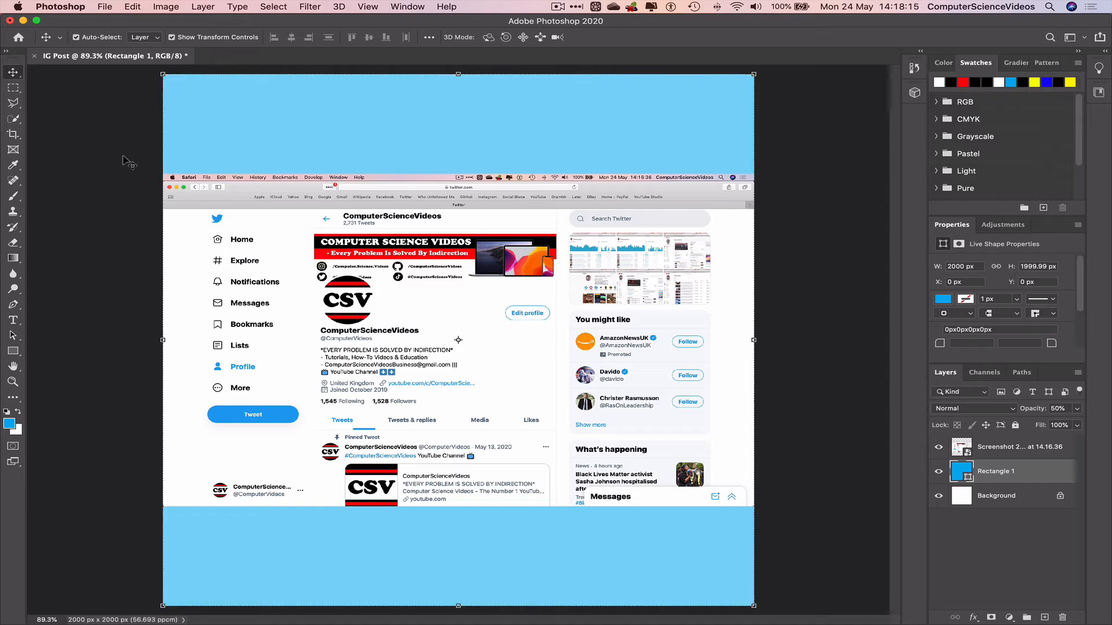
left_click(124, 161)
Preview the Stroke, Inner Shadow and Pattern Overlay effects on the rectangle layer without applying them
left_click(549, 105)
right_click(995, 476)
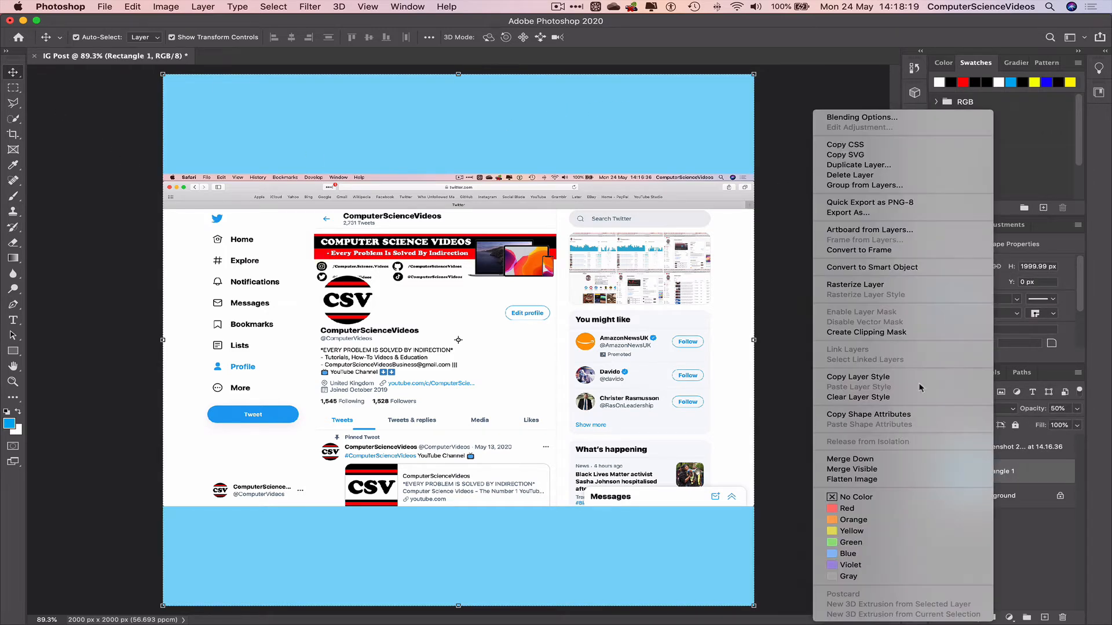
left_click(901, 118)
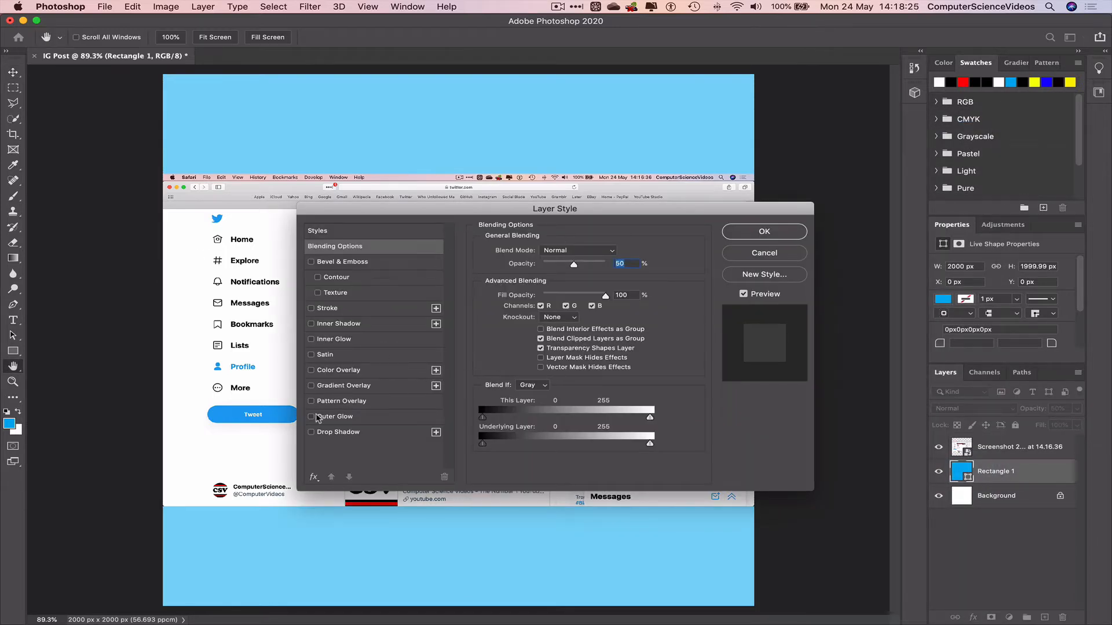
left_click(311, 309)
left_click(311, 309)
left_click(311, 324)
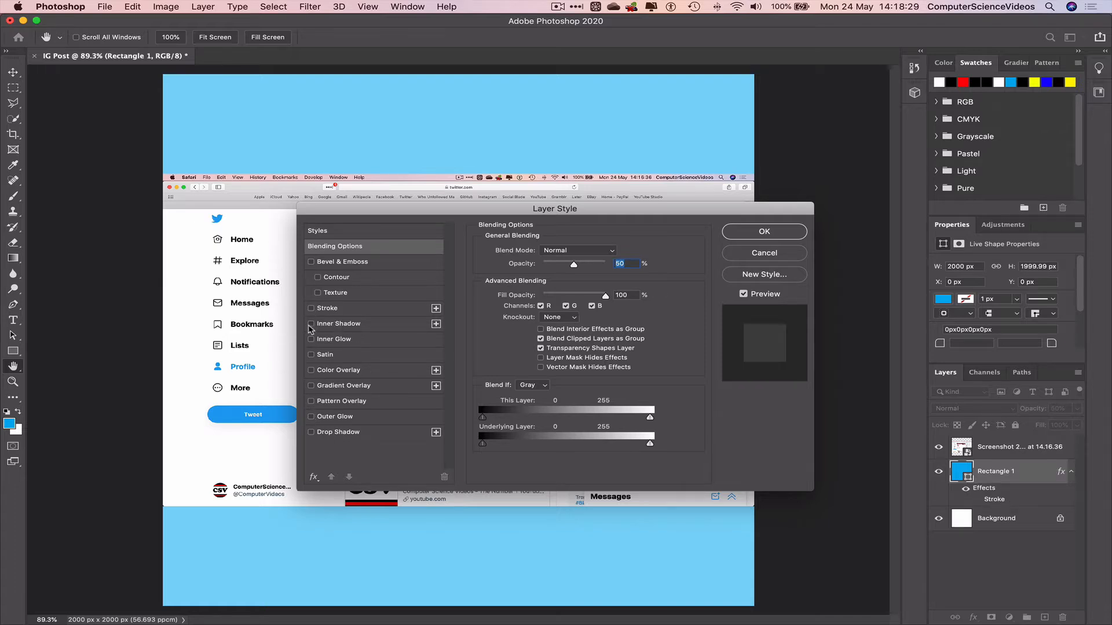
left_click(311, 323)
left_click(311, 401)
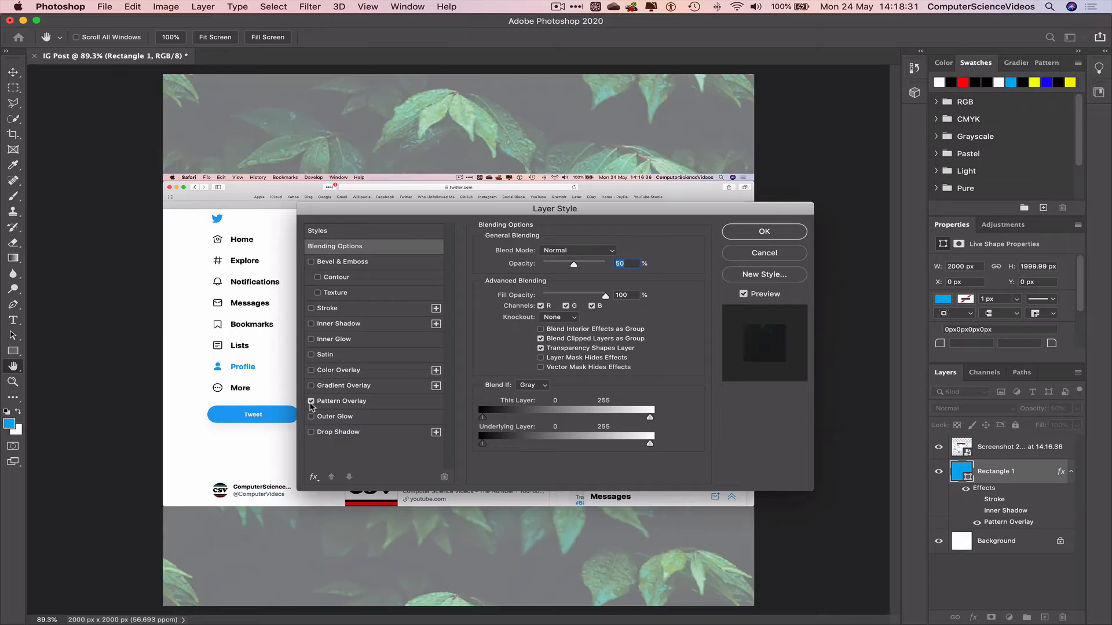
left_click(311, 402)
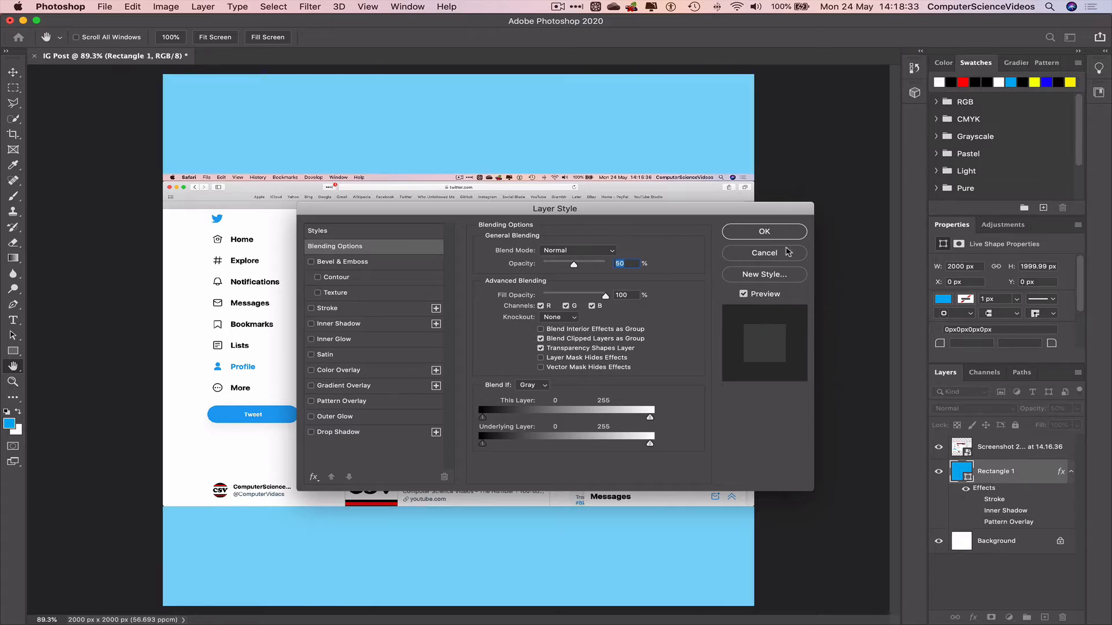
left_click(792, 257)
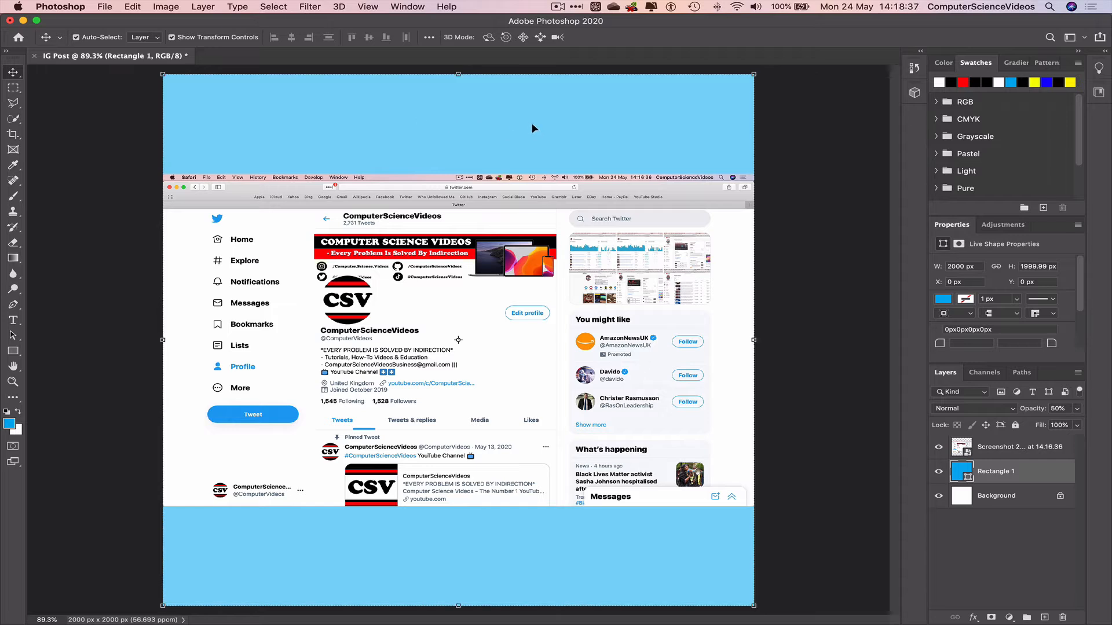
Try black and red fills on the background rectangle, settle on black, and deselect the layer
left_click(953, 82)
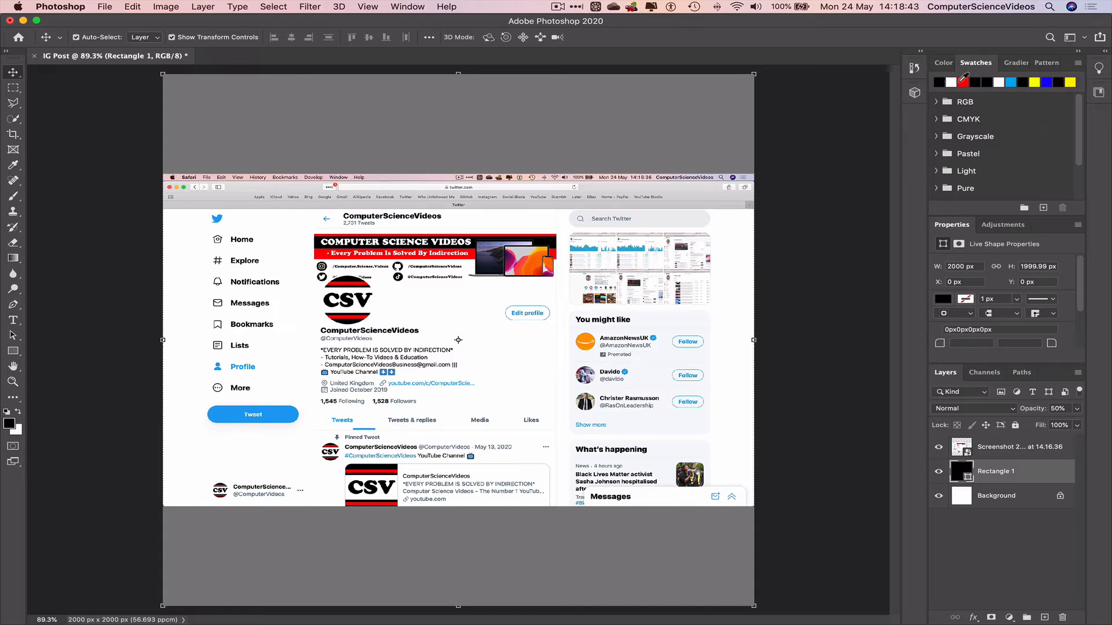
left_click(961, 81)
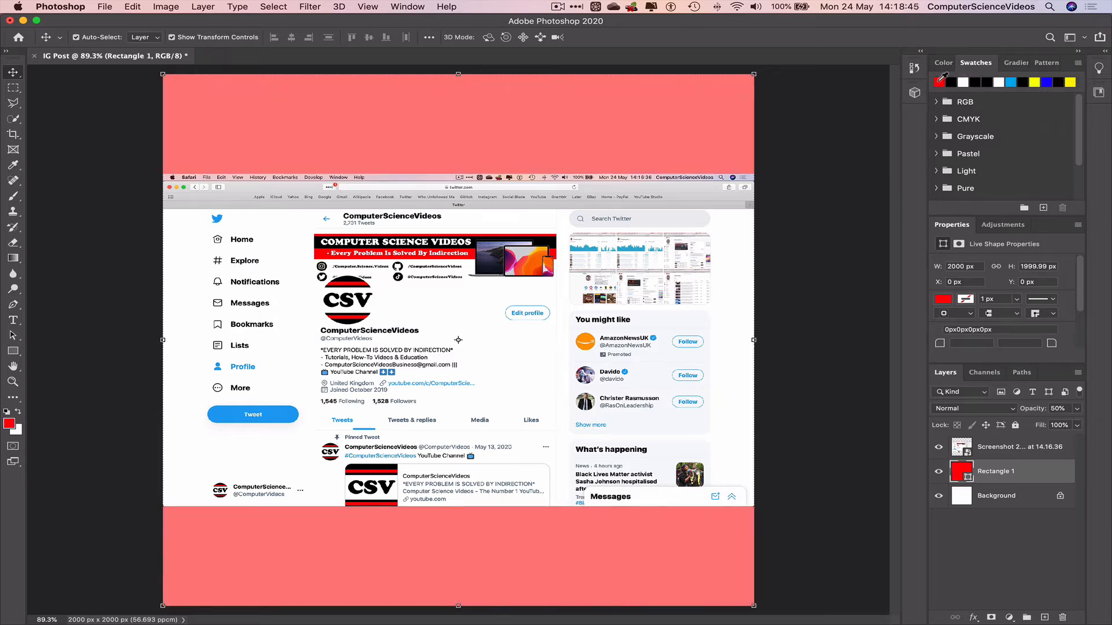
left_click(951, 81)
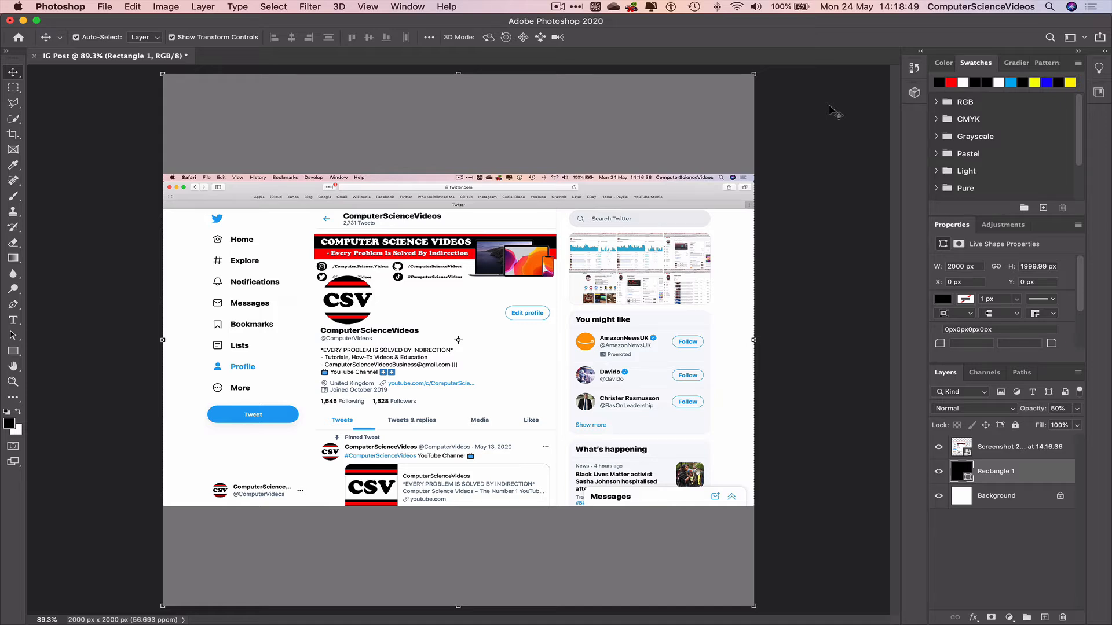
left_click(47, 83)
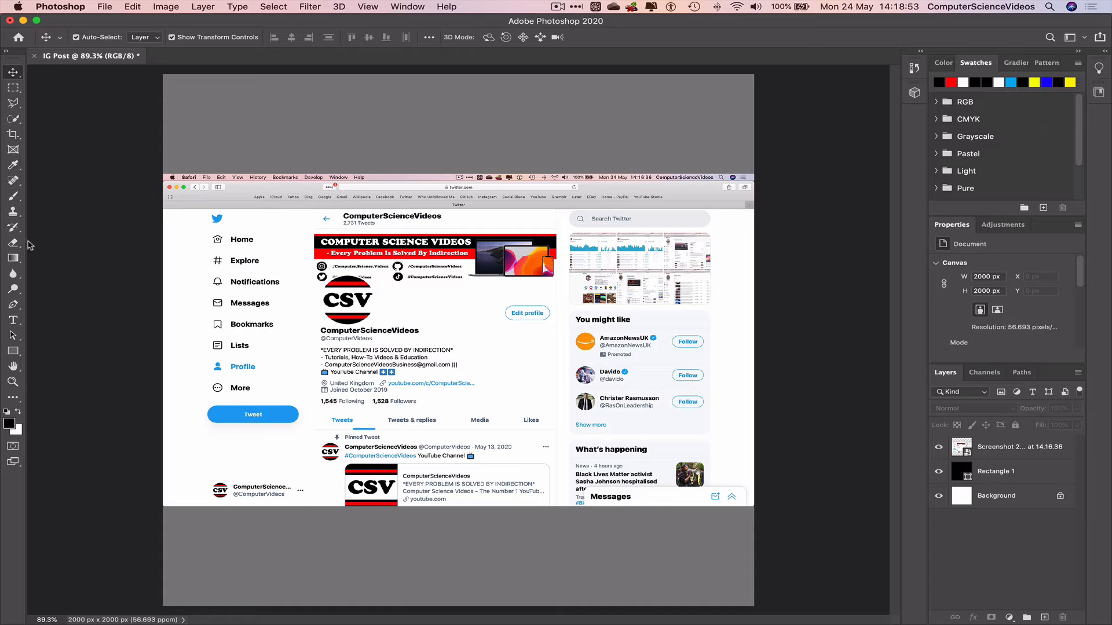
Add a 72 pt paragraph text box about 1783 × 175 px in the band above the screenshot, keeping the placeholder text
left_click(12, 321)
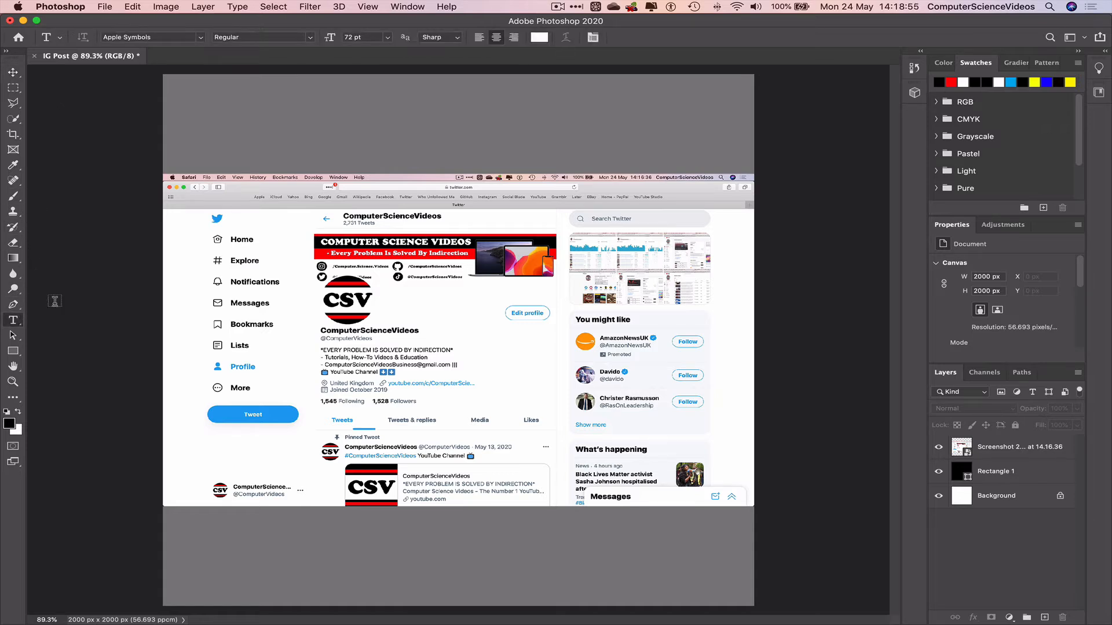
left_click_drag(195, 102, 720, 149)
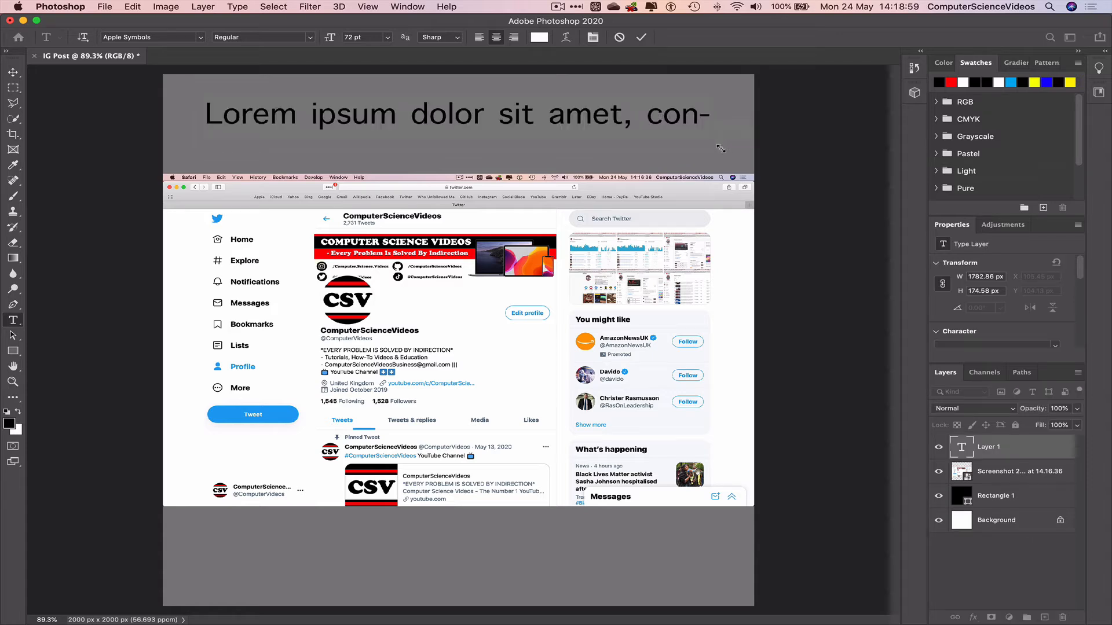
key("ctrl+Return")
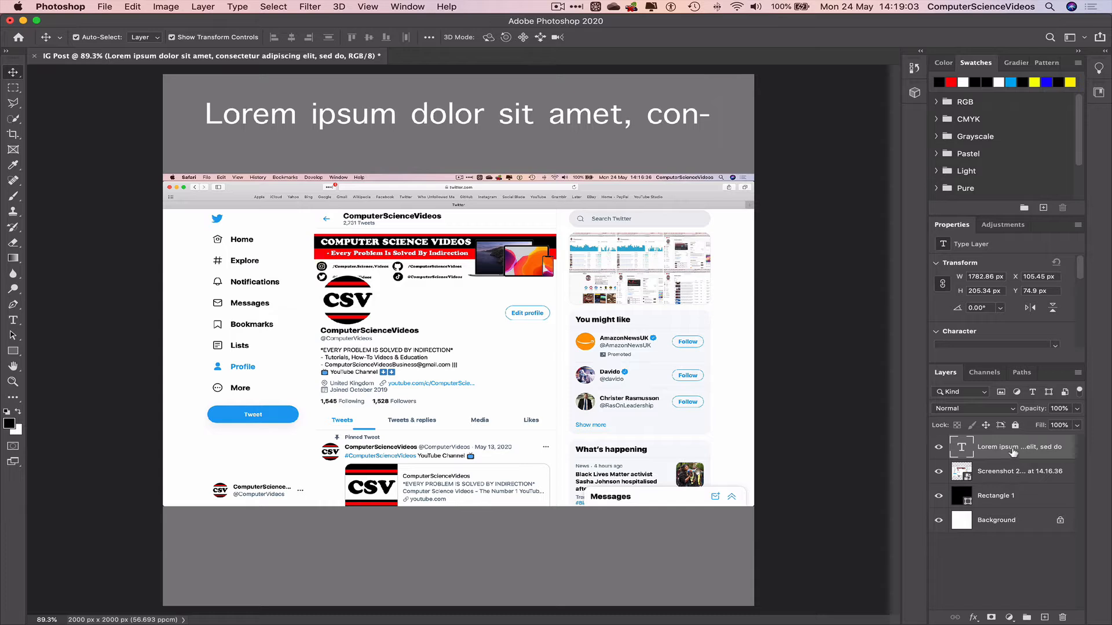
double_click(520, 127)
triple_click(511, 115)
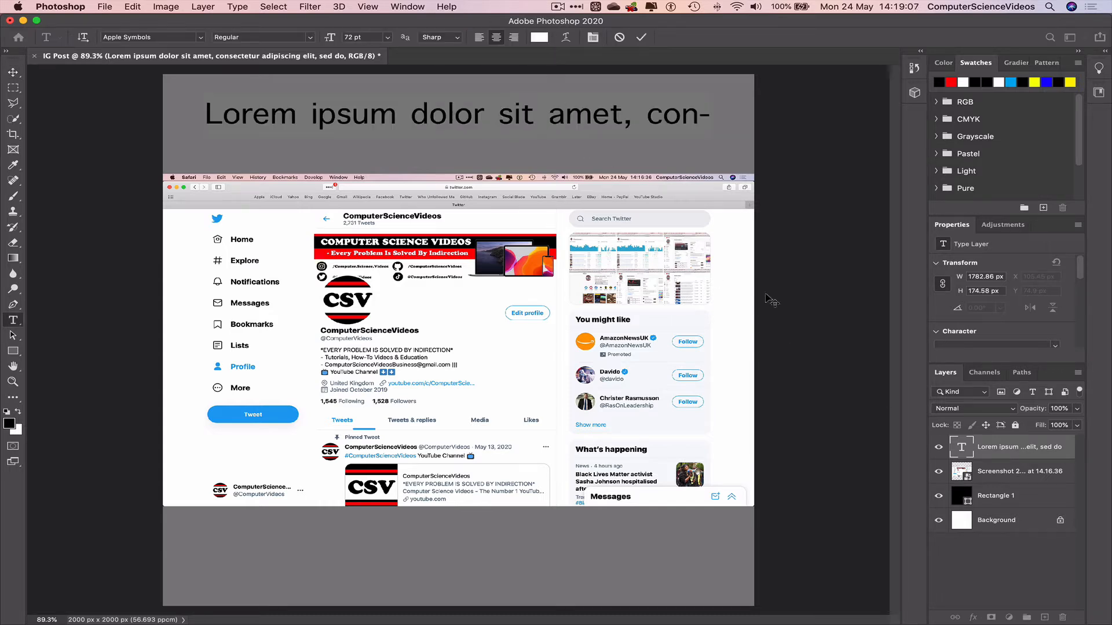
key("ctrl+Return")
Hide the screenshot, Rectangle 1 and Background layers so that only the text layer is shown
left_click(939, 472)
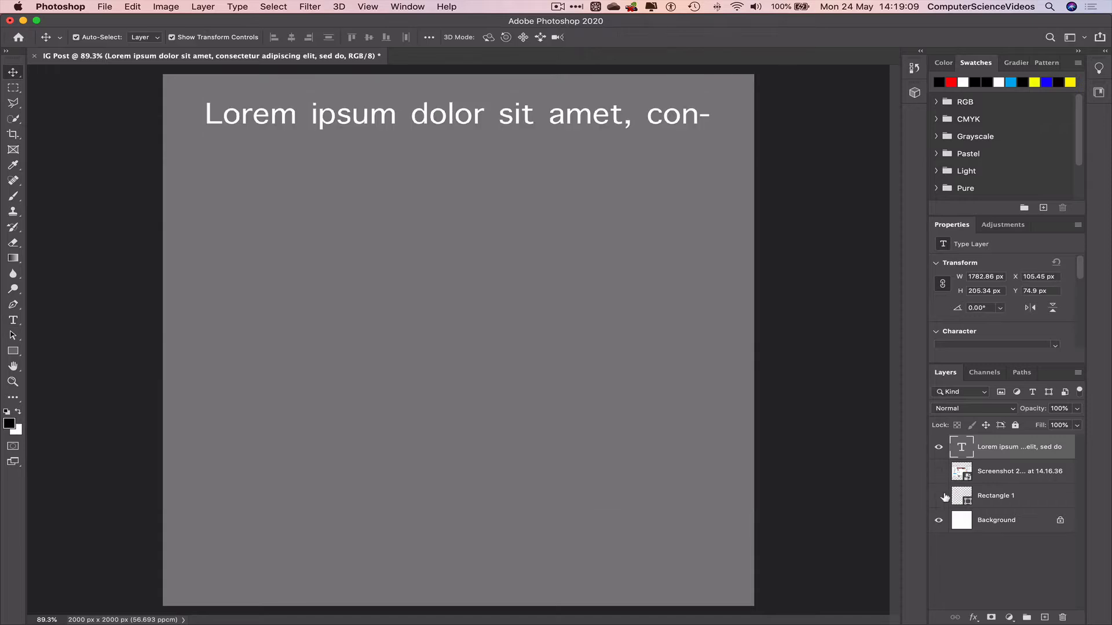
left_click(938, 496)
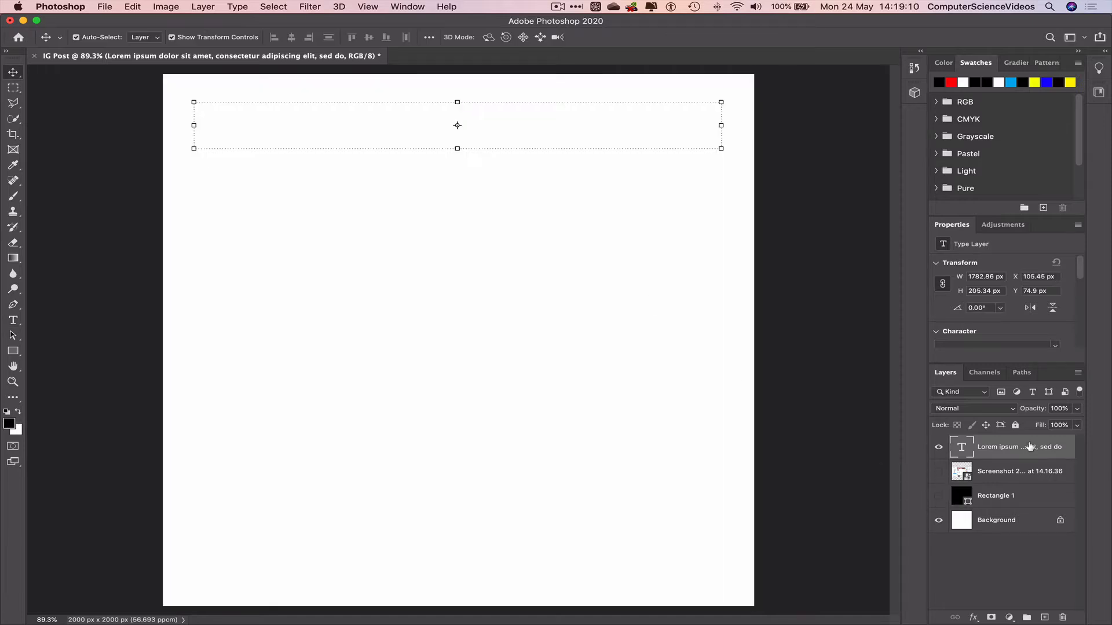
left_click(938, 520)
Replace all the placeholder text in the text box with "Follow"
double_click(485, 111)
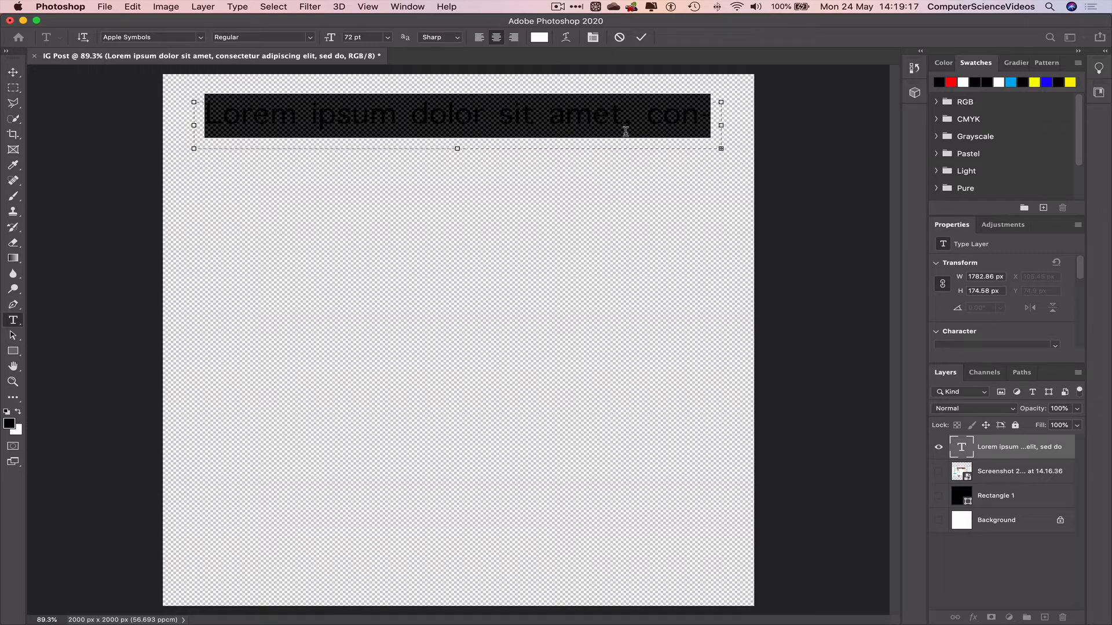
type("Follosectetur adipiscing elit, sed")
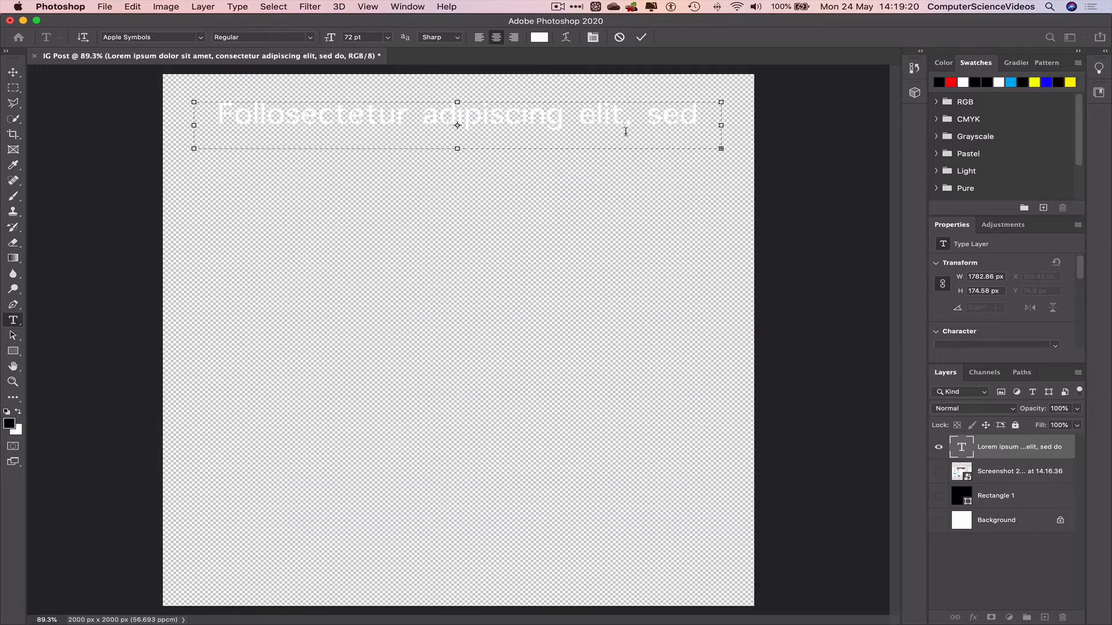
key("super+a")
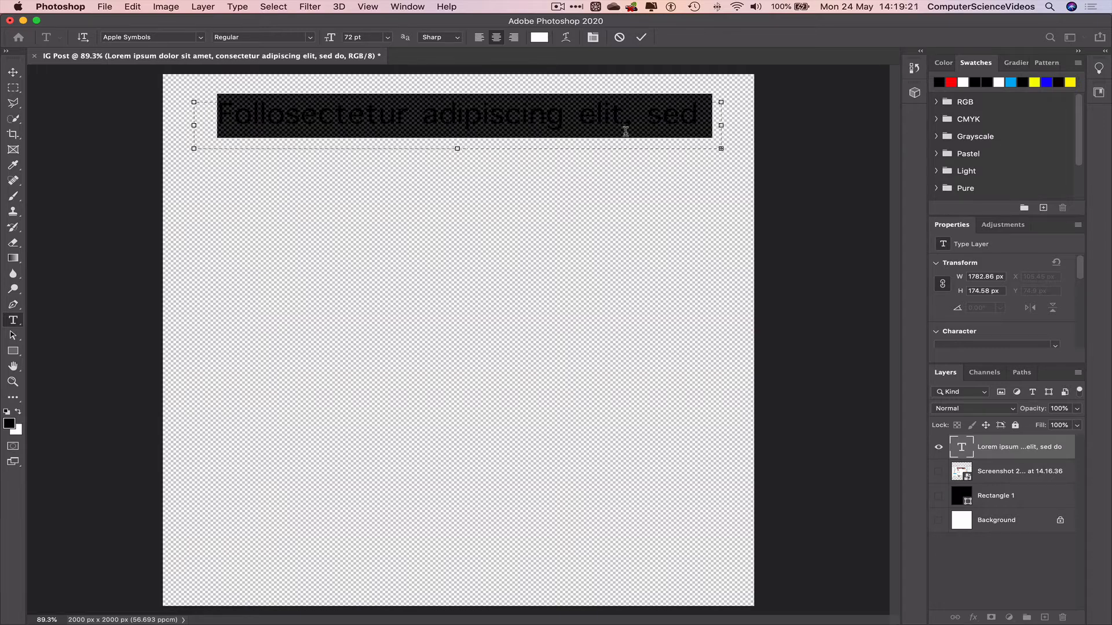
type("Follow")
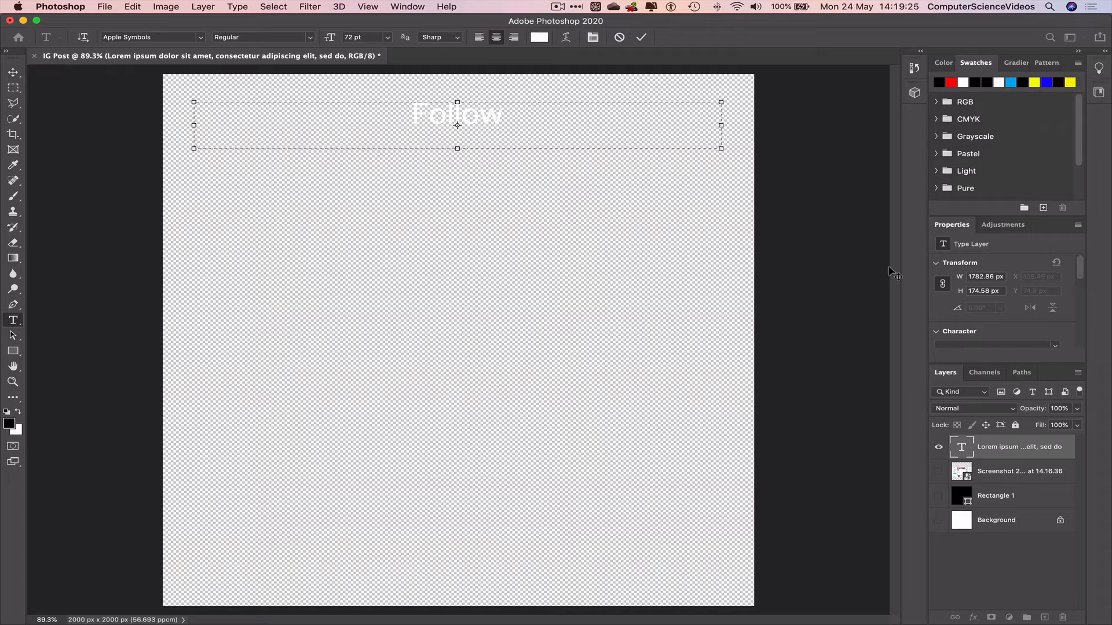
Change the "Follow" text color to black and show the Background layer
left_click(937, 520)
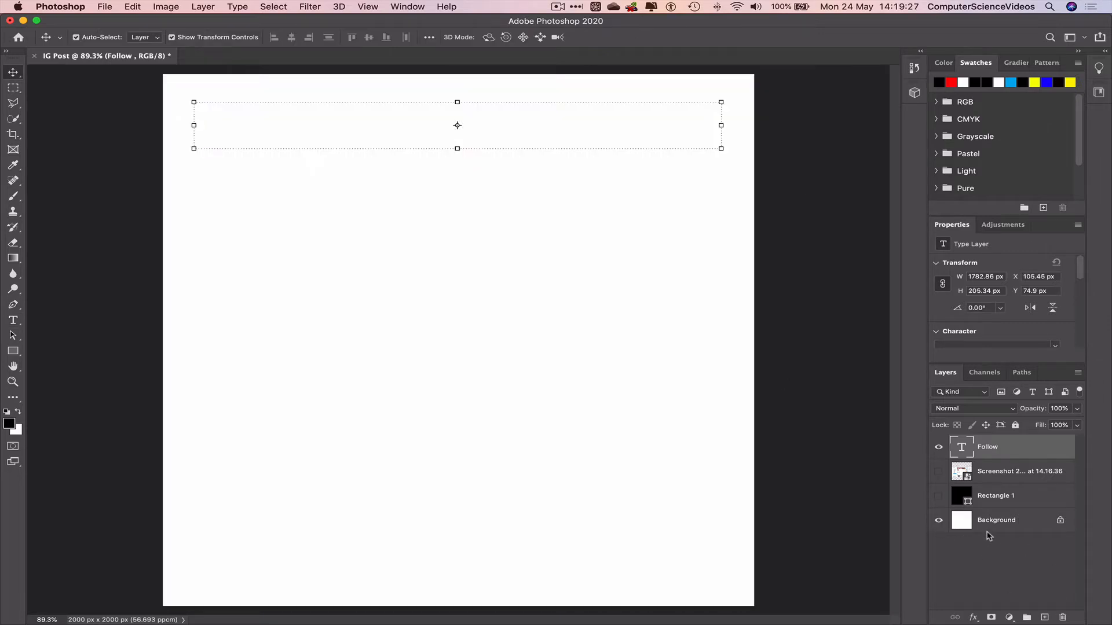
left_click(938, 521)
double_click(466, 113)
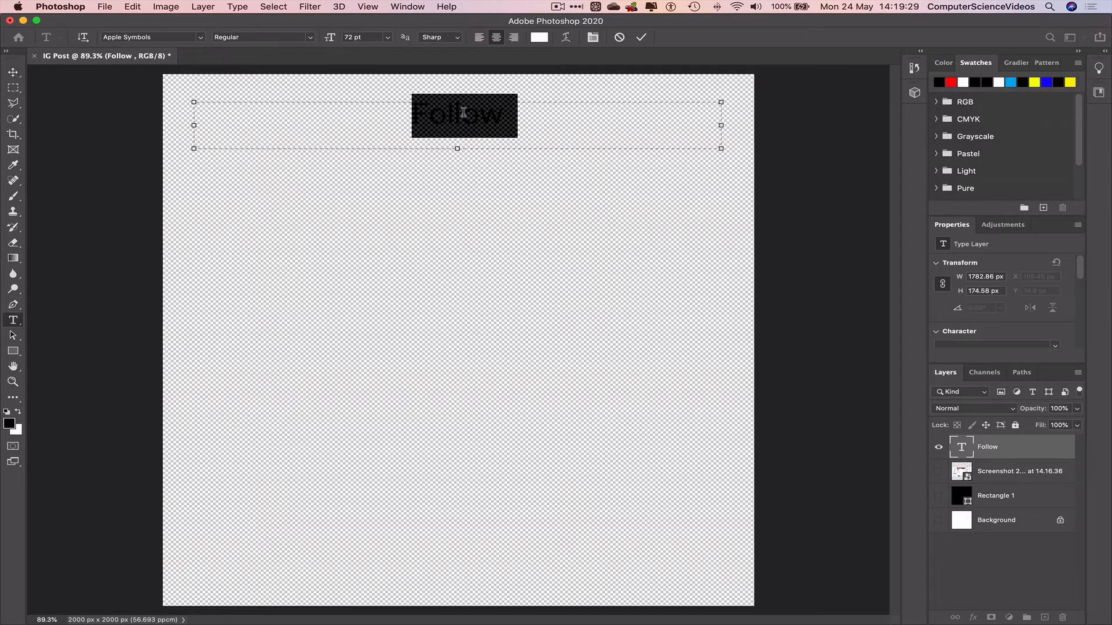
left_click(539, 37)
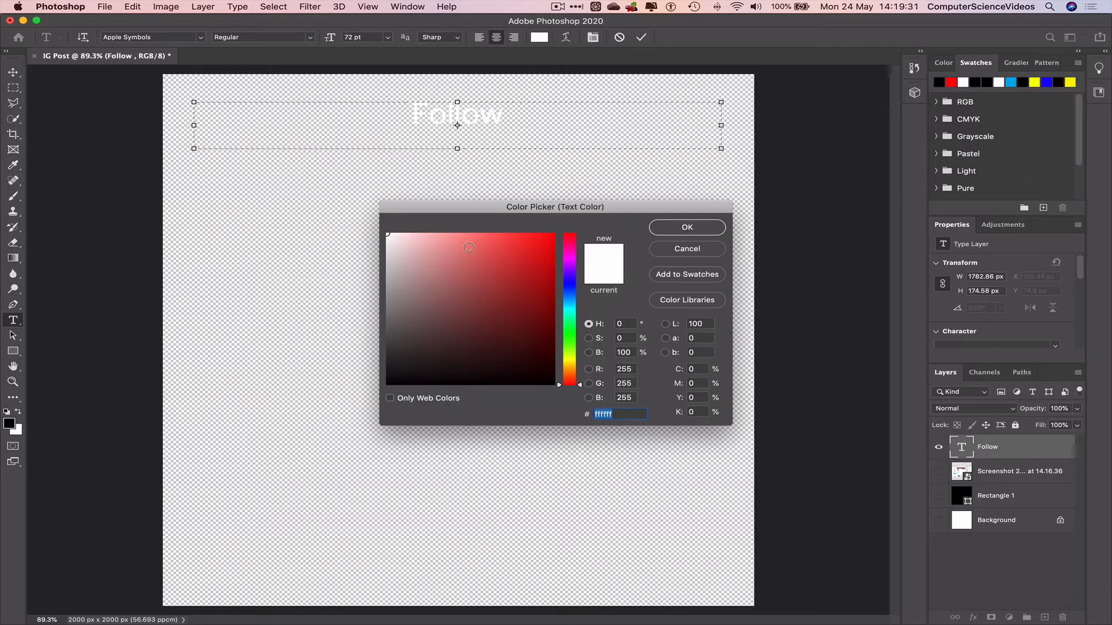
left_click_drag(469, 263, 617, 428)
left_click(685, 229)
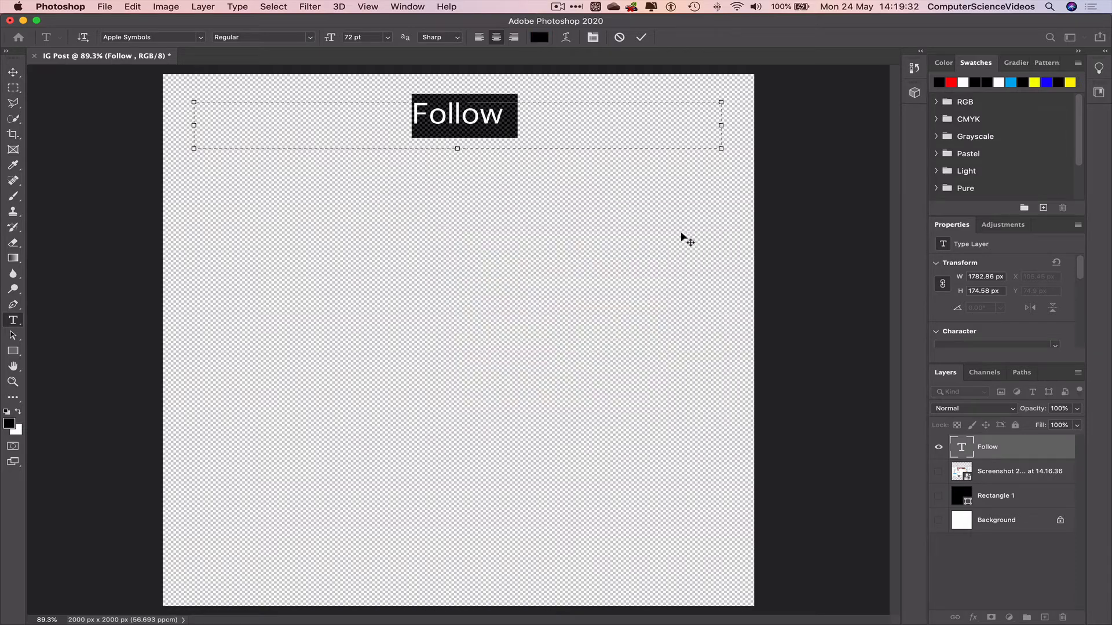
left_click(939, 521)
left_click(13, 72)
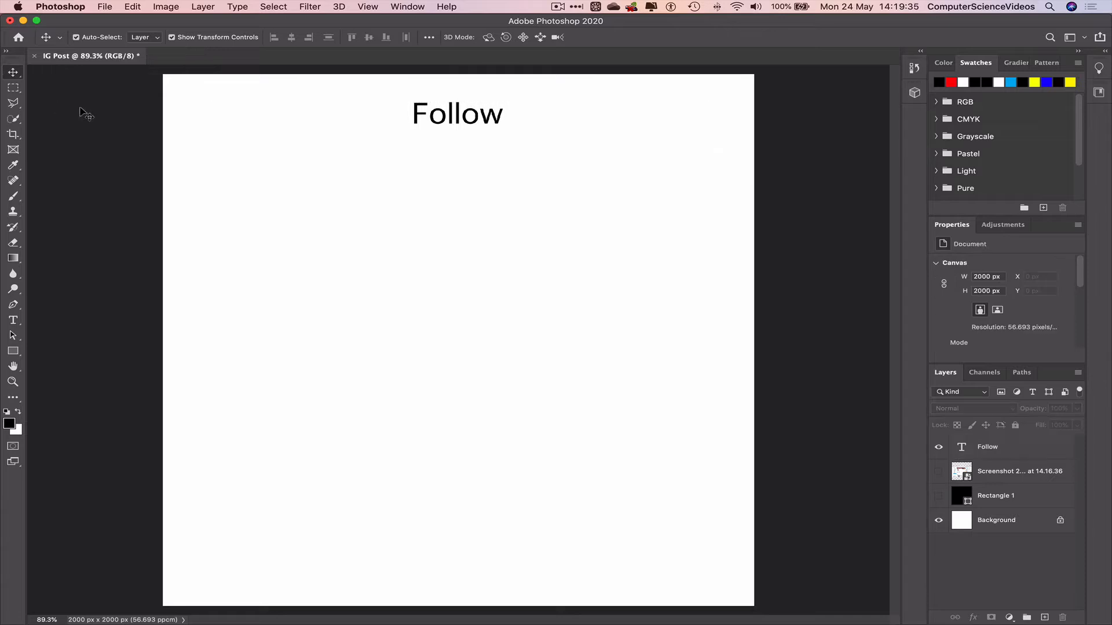
Add "ComputerScienceVideos" after "Follow" in the heading text
double_click(449, 111)
key("Right")
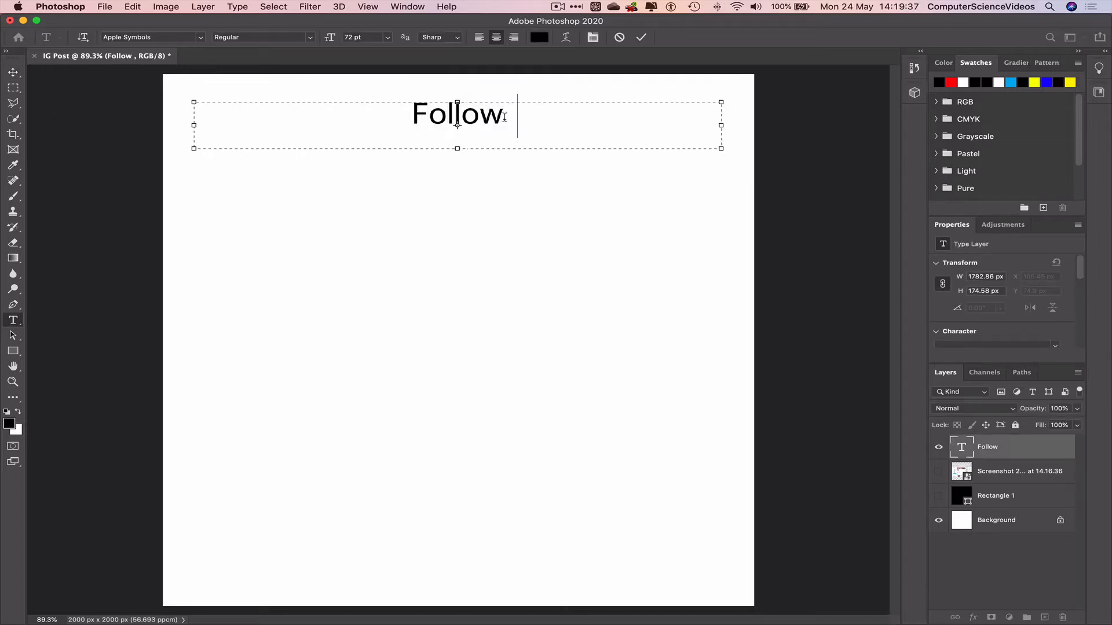
type("Com")
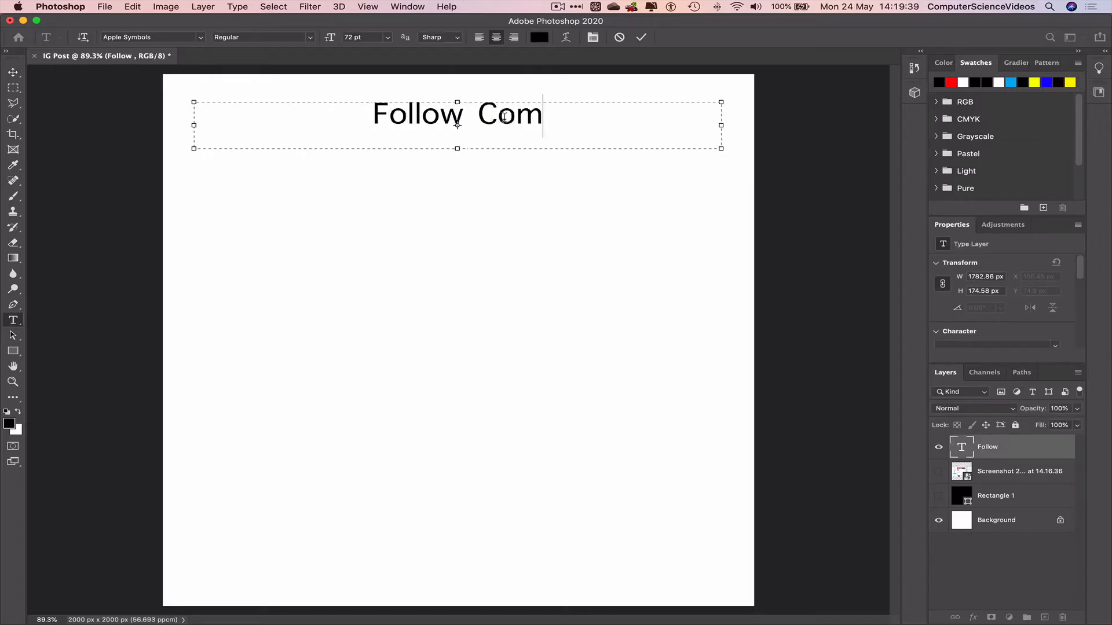
type("puterS")
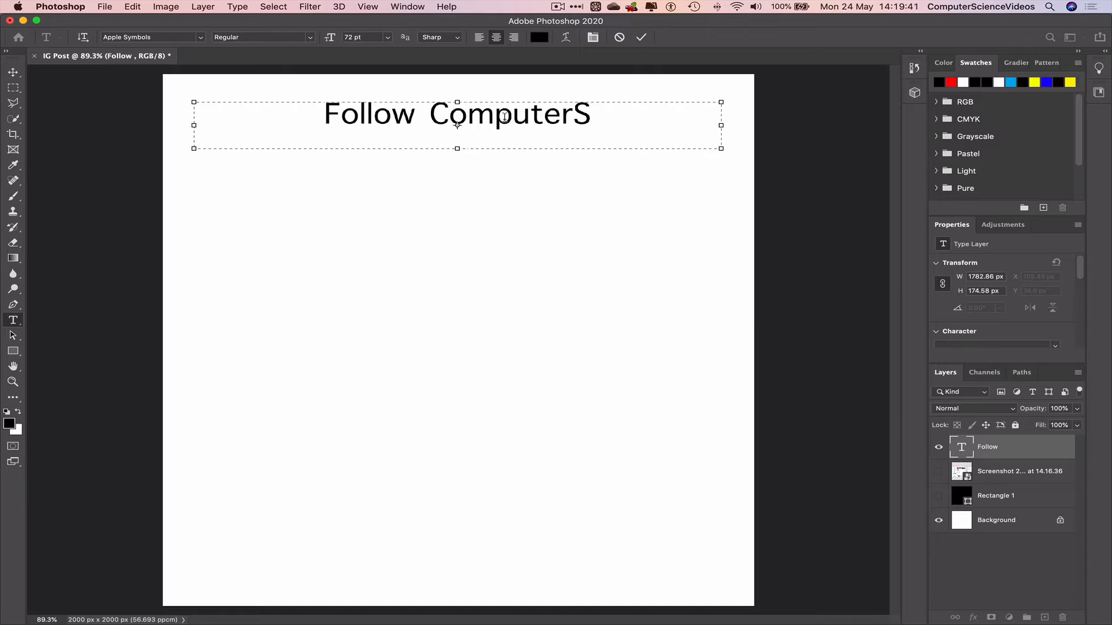
type("cienceVid")
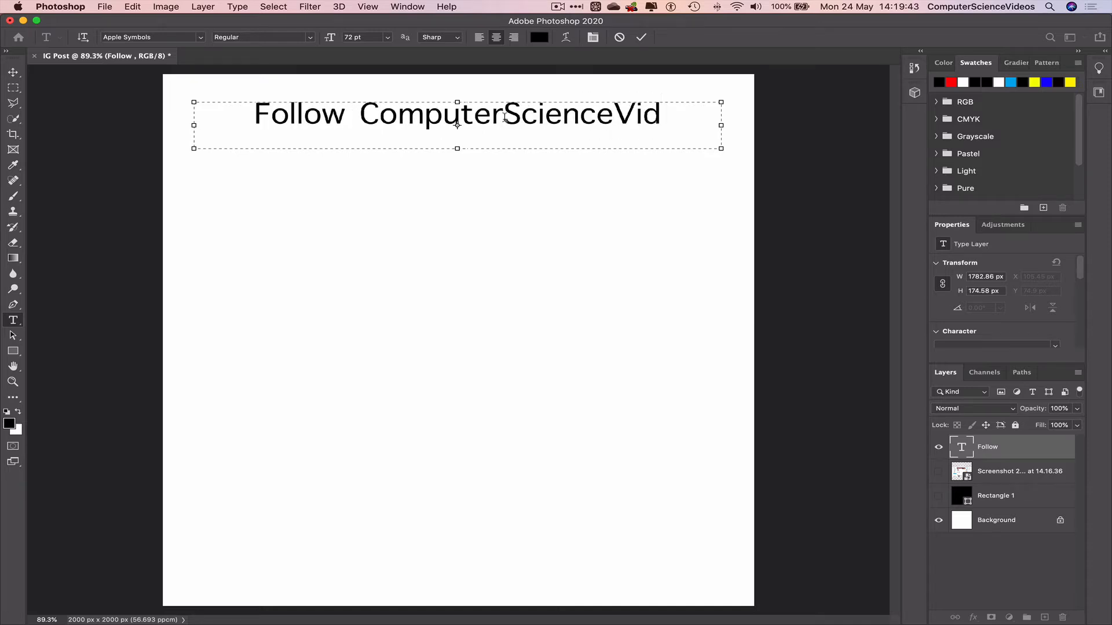
type("eos")
Set the font size of the whole heading to 48 pt and commit the text
key("super+a")
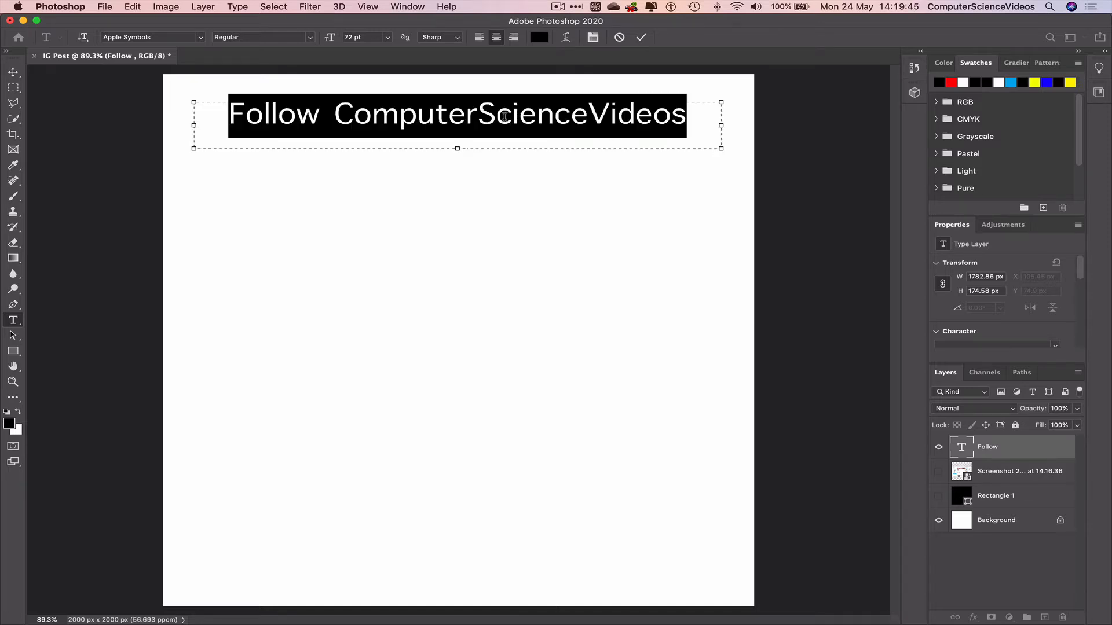
left_click(388, 38)
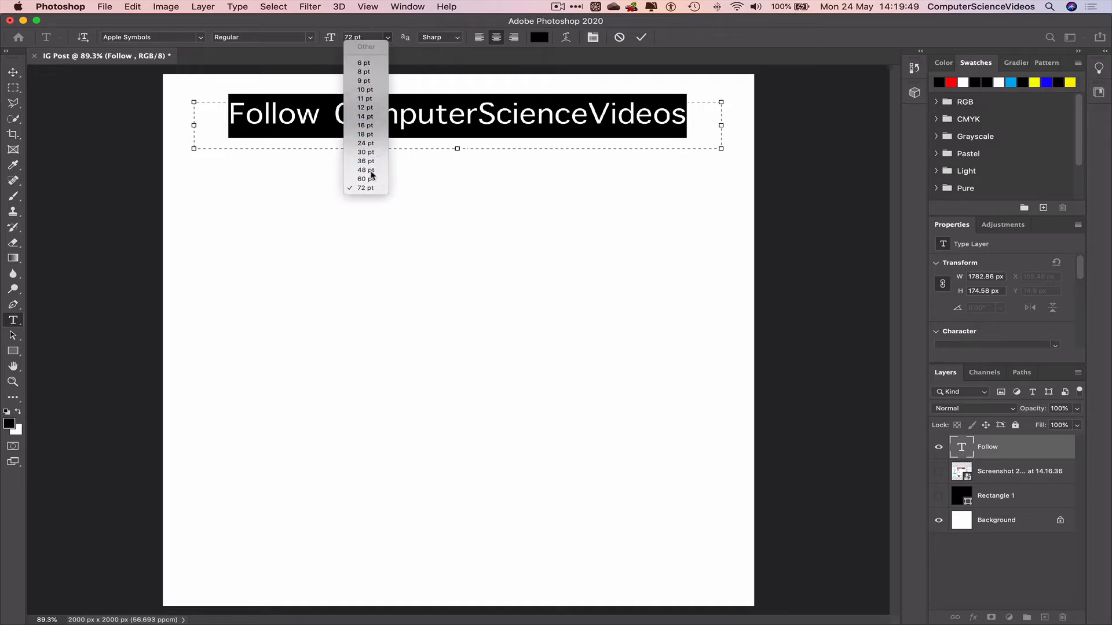
left_click(366, 170)
left_click(12, 72)
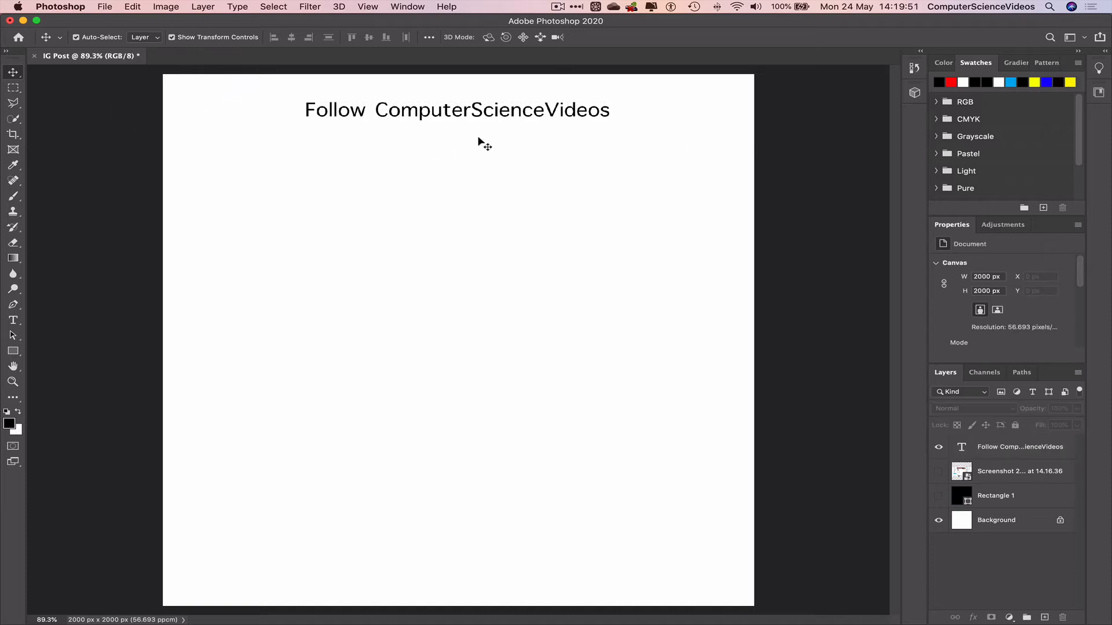
Extend the heading with "on Twitter" so it reads "Follow ComputerScienceVideos on Twitter"
double_click(498, 109)
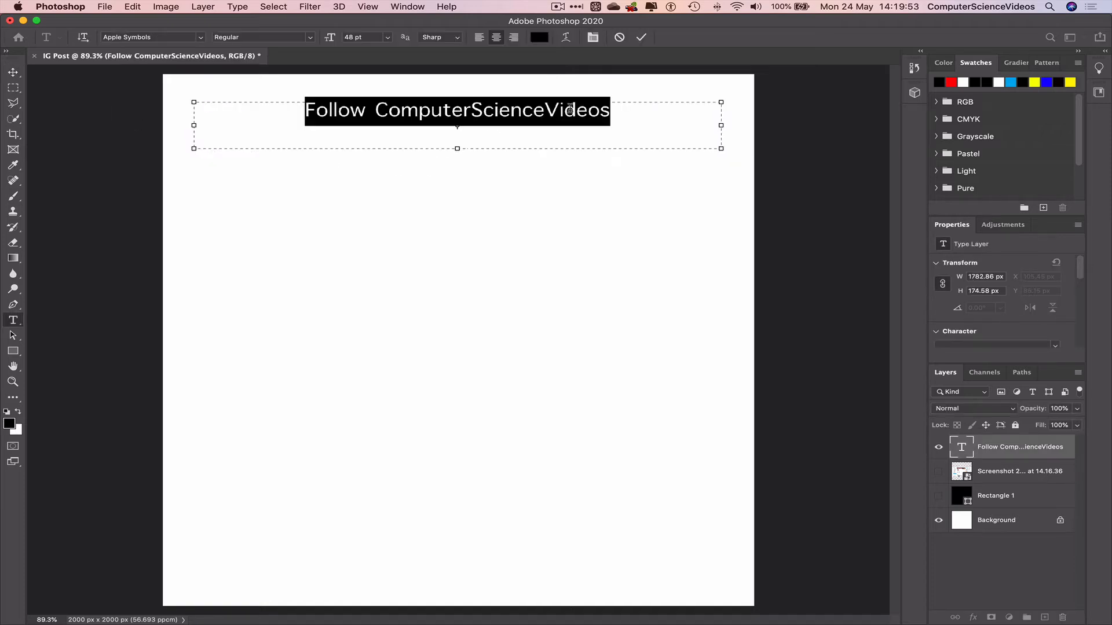
key("Right")
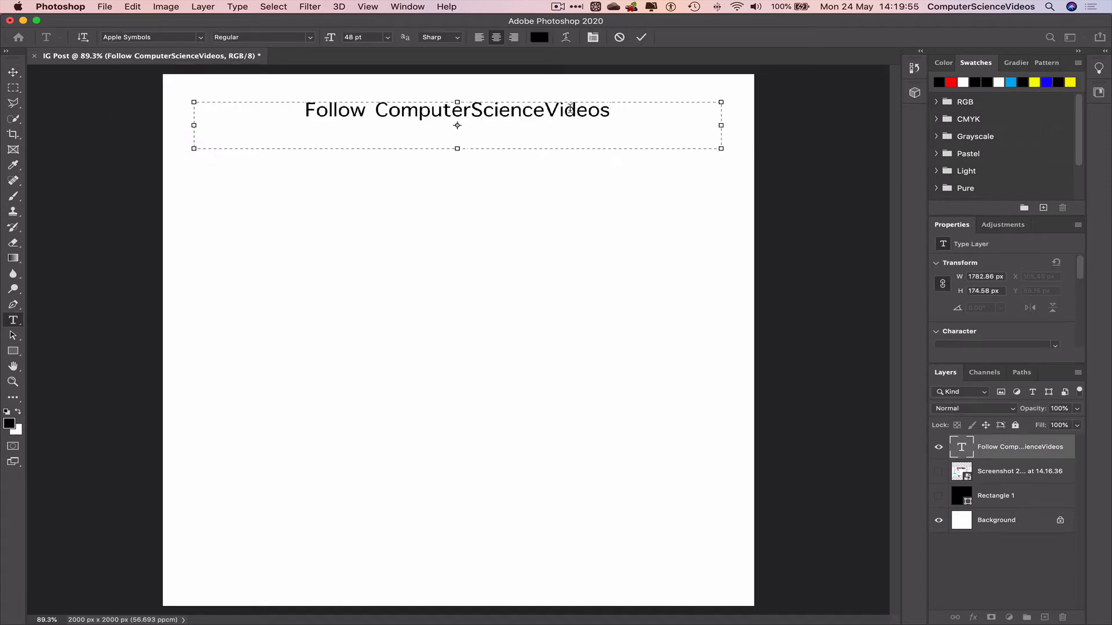
type("on Twitter")
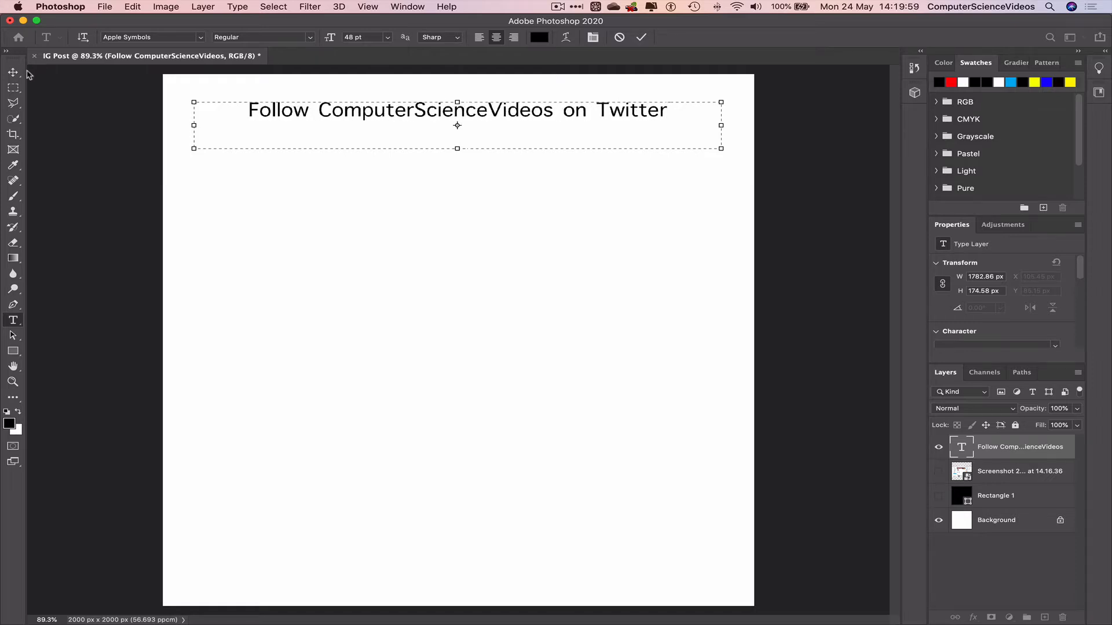
left_click(13, 72)
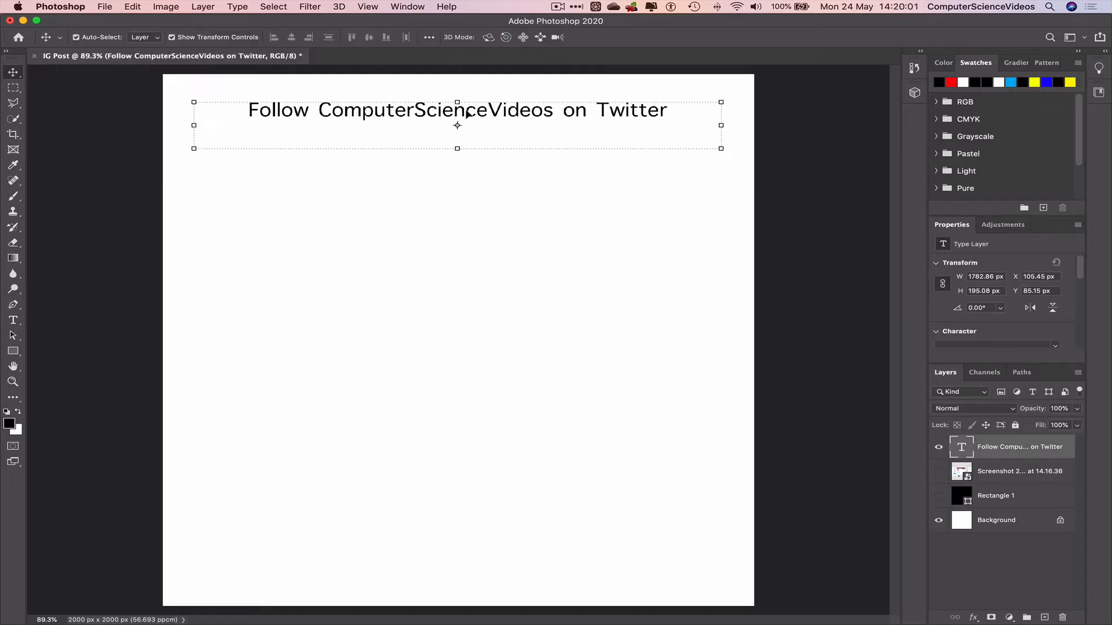
Shrink the heading's text box to about 1484 × 112 px so it fits closely around the text
double_click(492, 114)
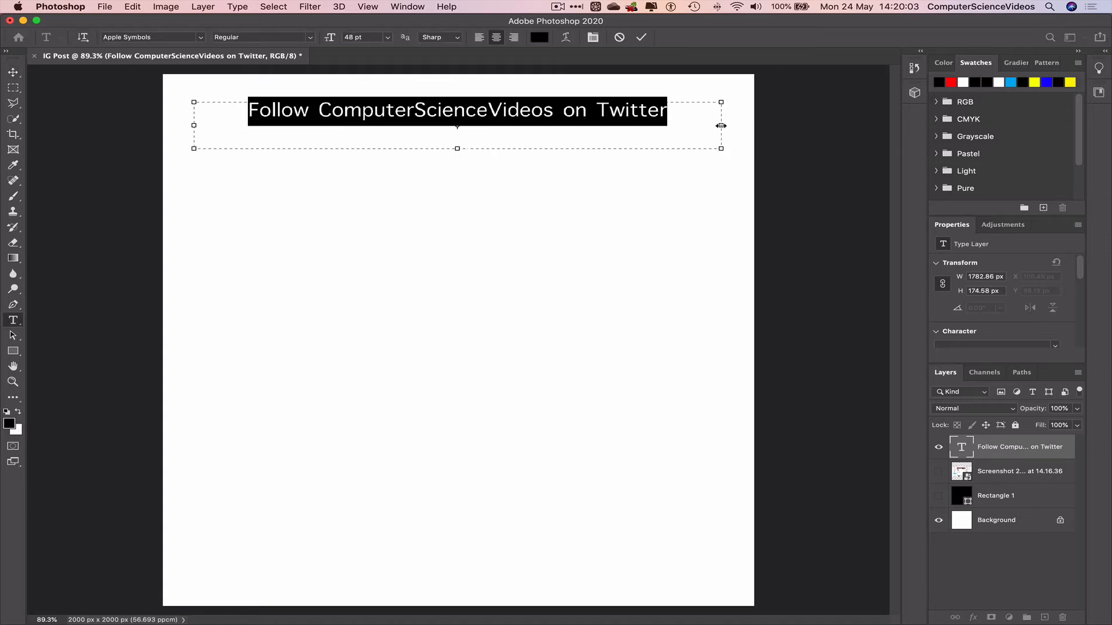
left_click_drag(721, 125, 633, 126)
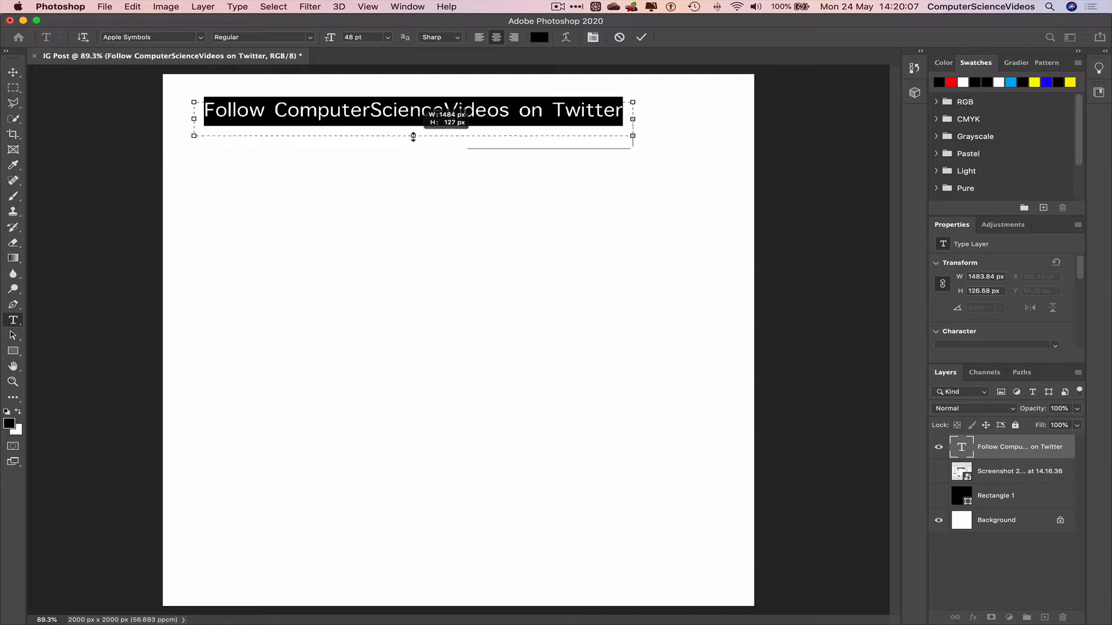
left_click(12, 72)
left_click(305, 115)
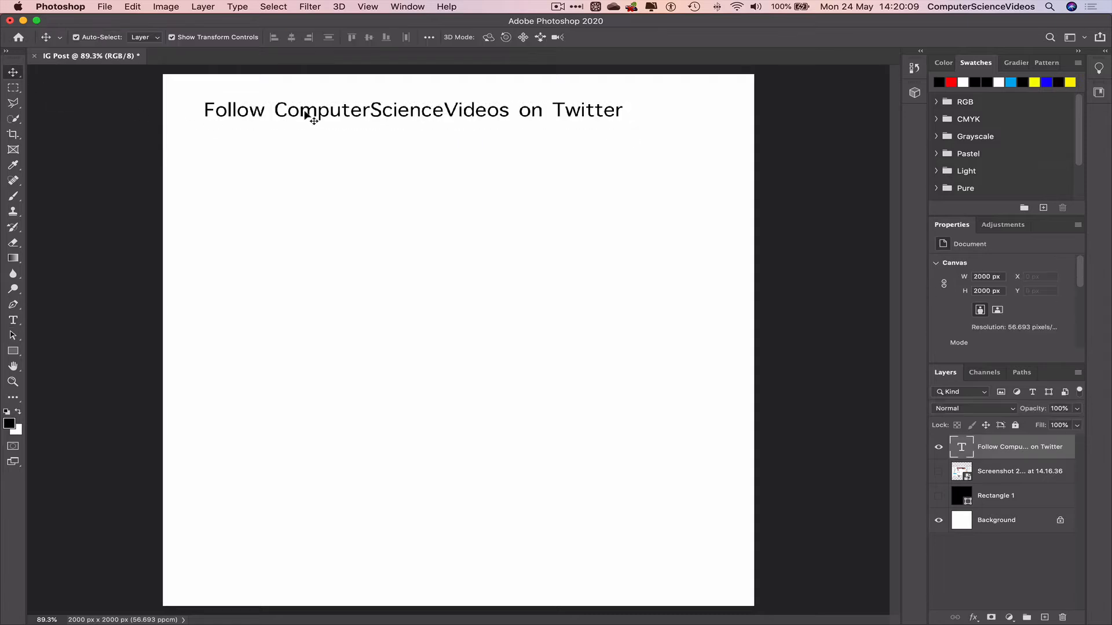
Set the whole heading's font to Krungthep and widen its text box to about 1821 px
double_click(324, 113)
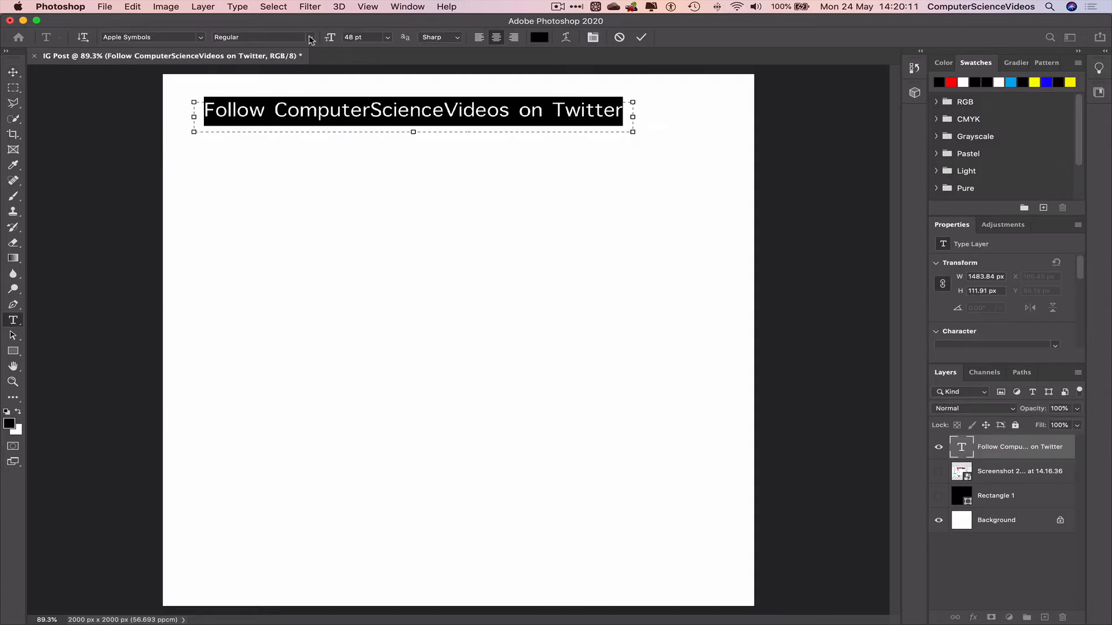
left_click(309, 37)
left_click(140, 29)
left_click(200, 38)
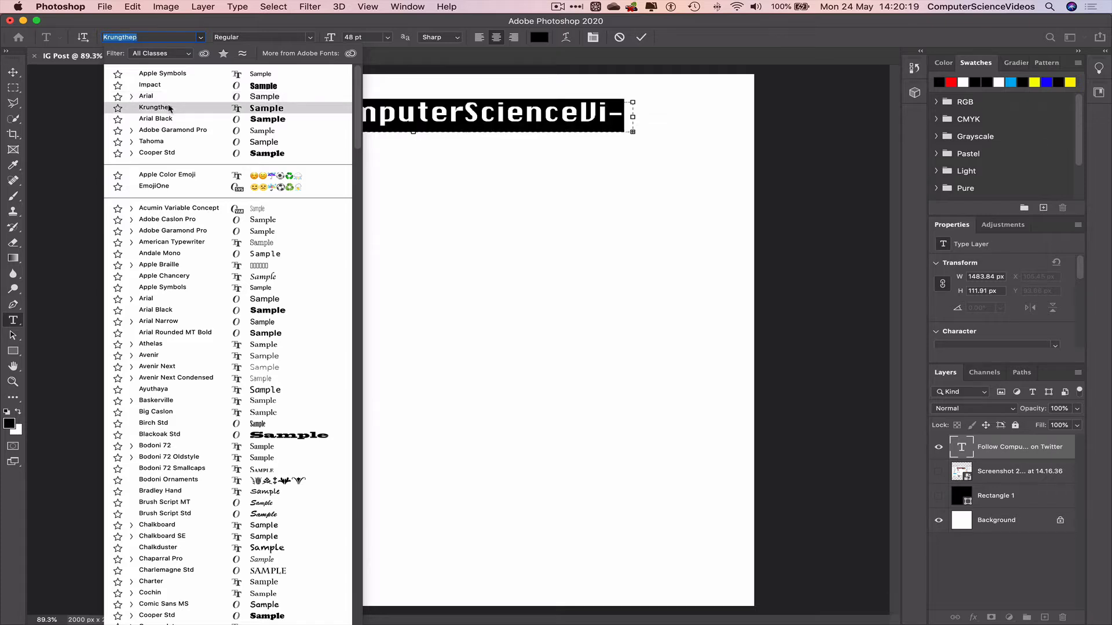
left_click(170, 108)
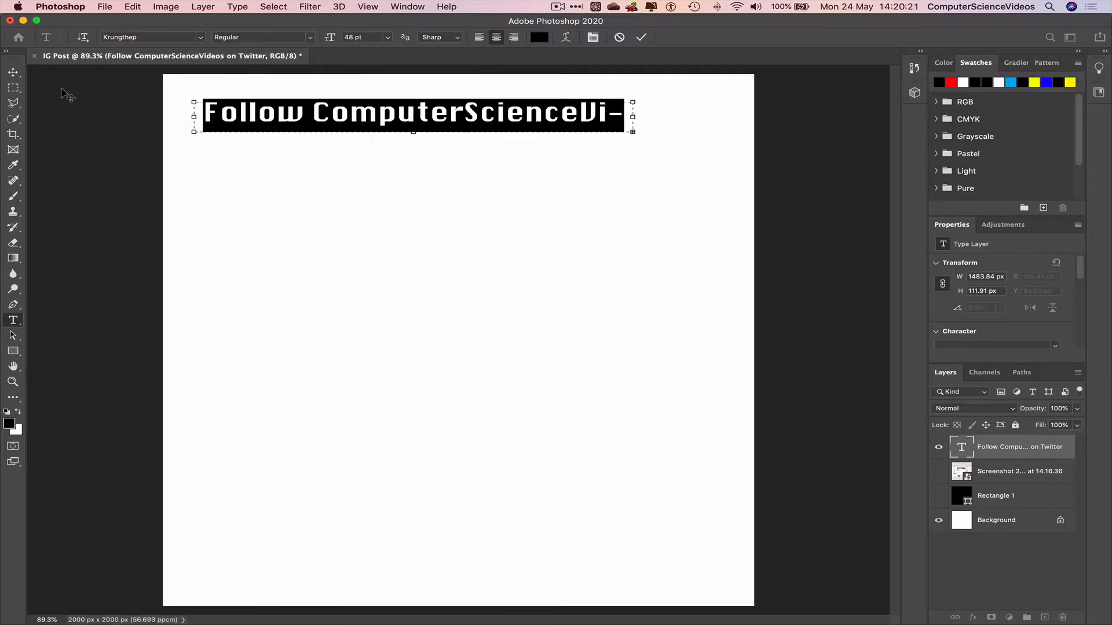
left_click_drag(633, 116, 733, 117)
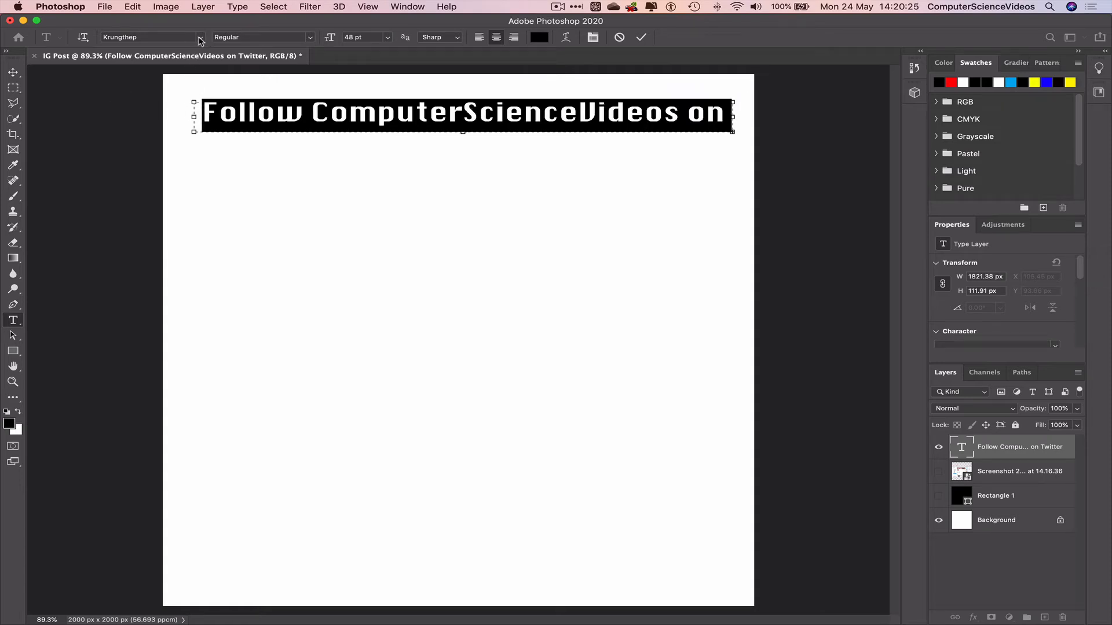
Set the heading's font to Tahoma and stretch its text box across the full 2000 px canvas width
left_click(200, 38)
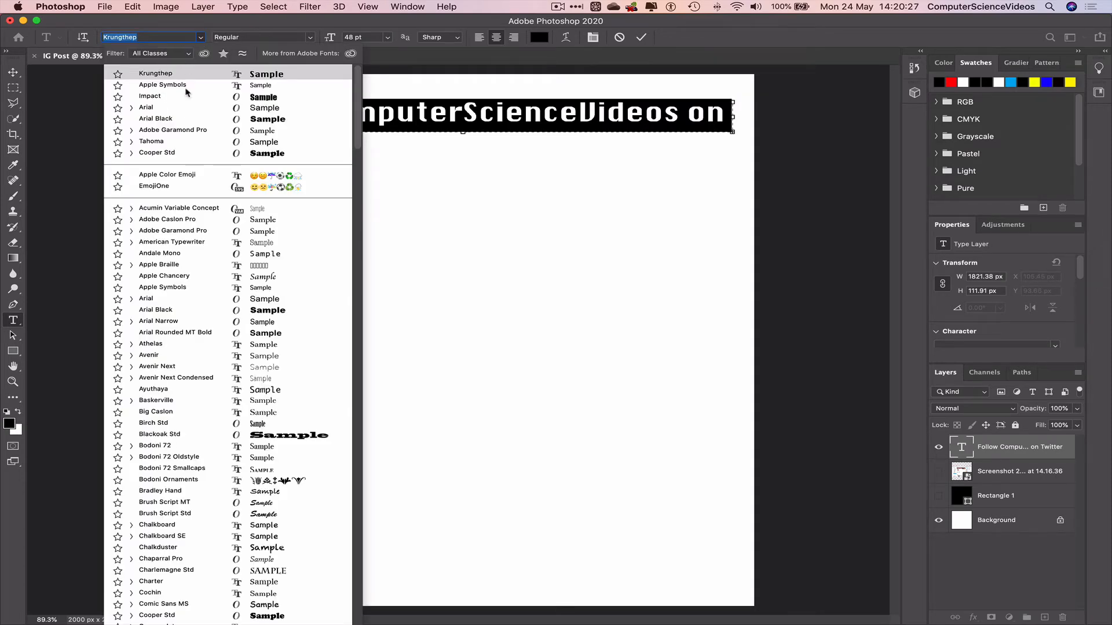
left_click(187, 145)
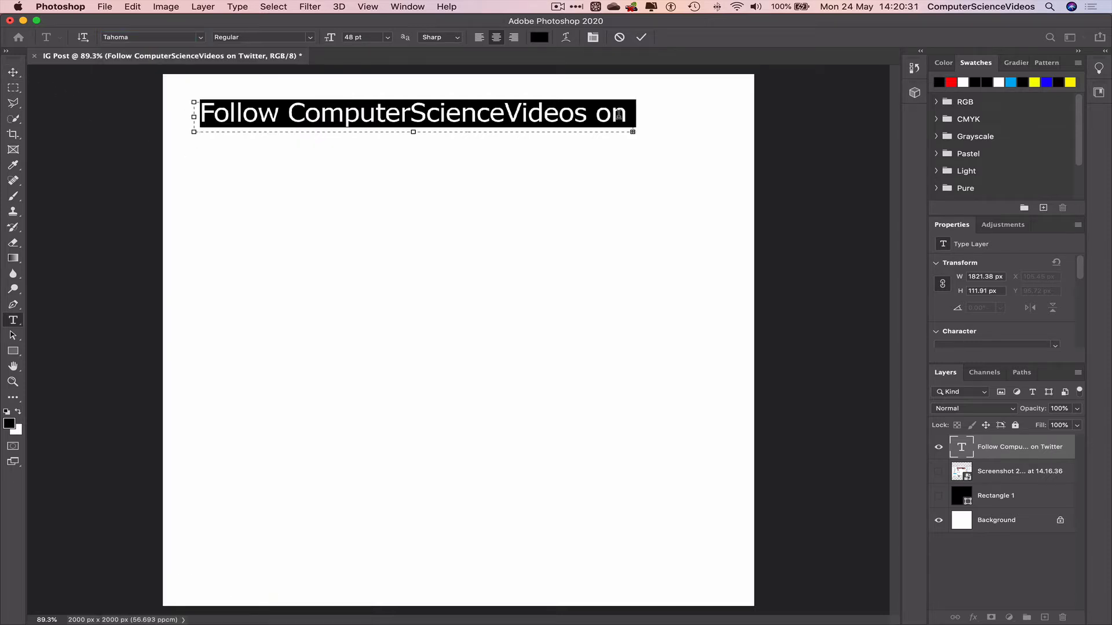
left_click_drag(663, 118, 753, 117)
left_click_drag(187, 119, 162, 117)
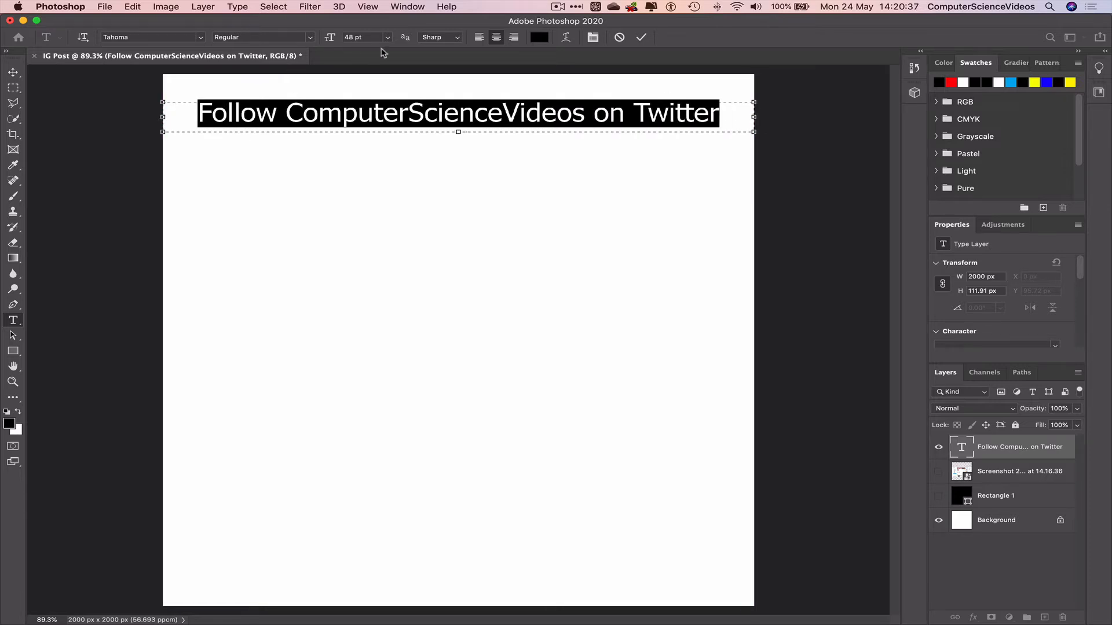
Set the heading's font size to 50 pt and commit the text
double_click(353, 37)
type("50")
key("Return")
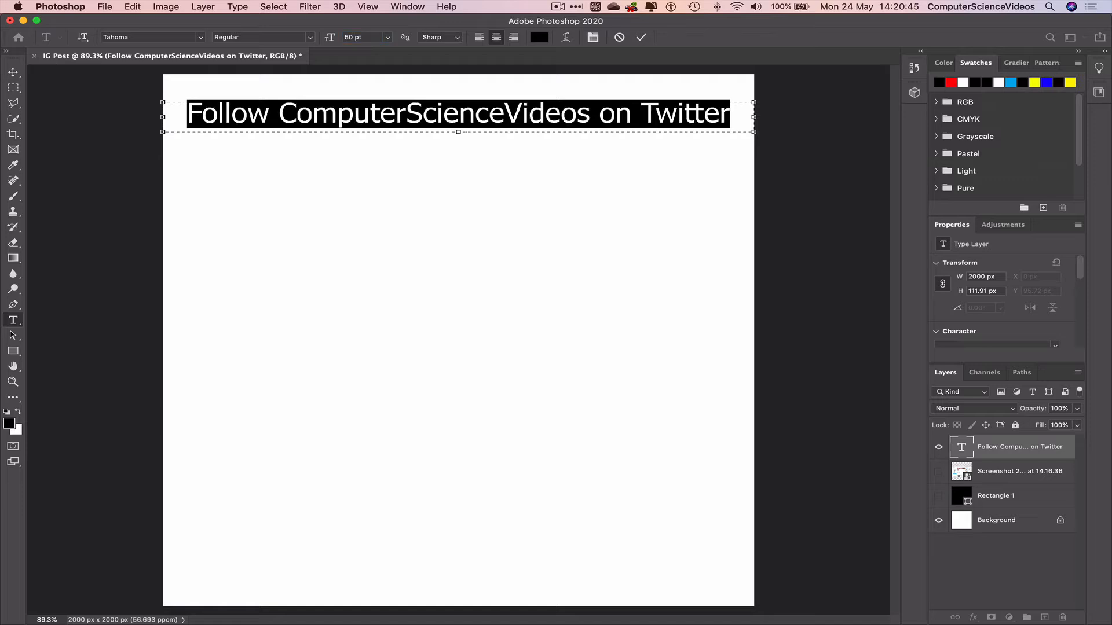
left_click(12, 72)
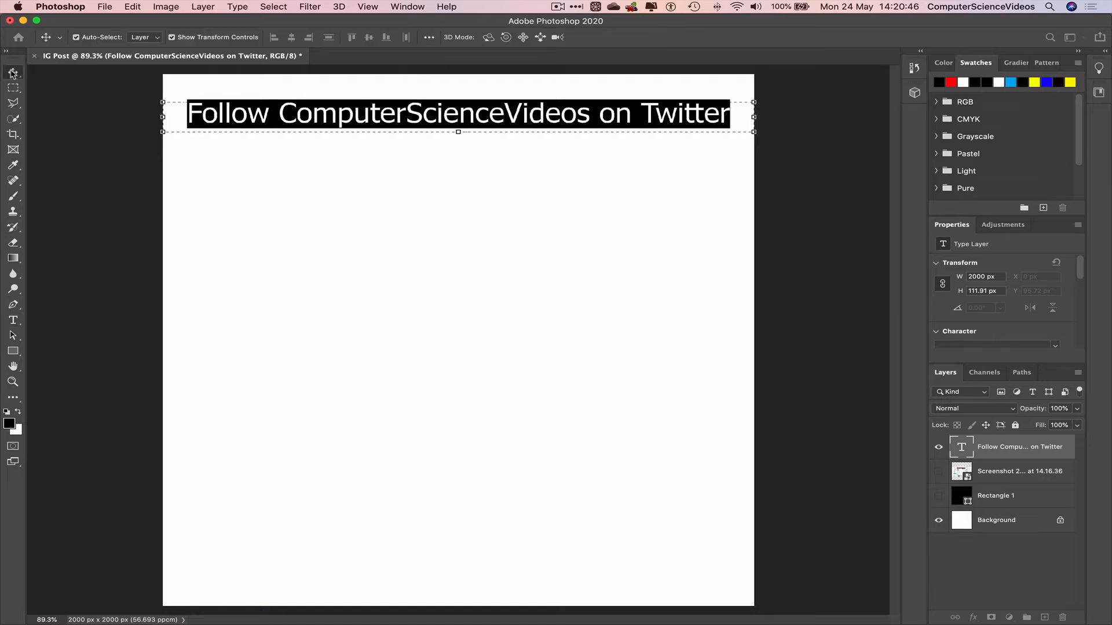
left_click(448, 128)
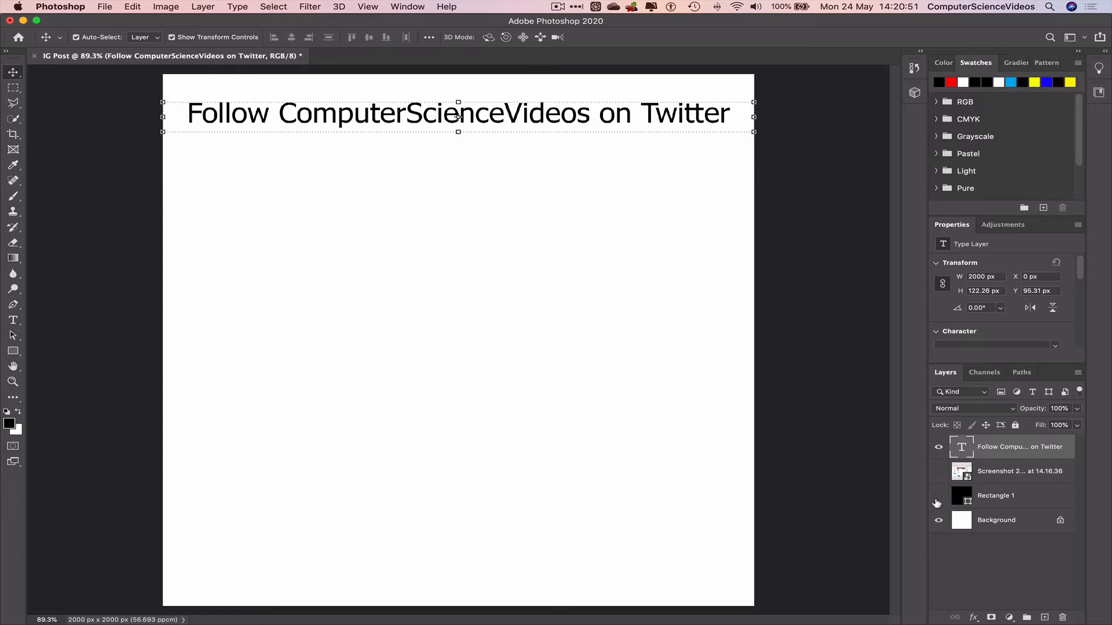
Make the Rectangle 1 background and the Twitter screenshot layers visible again and leave the heading's text editing
left_click(938, 495)
left_click(939, 471)
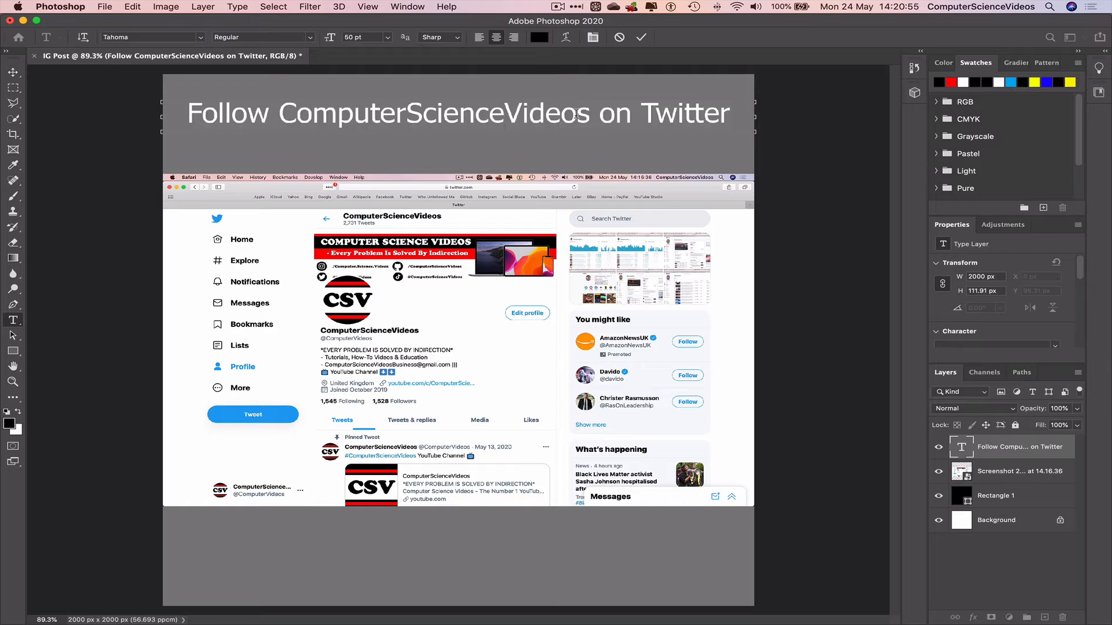
left_click(138, 109)
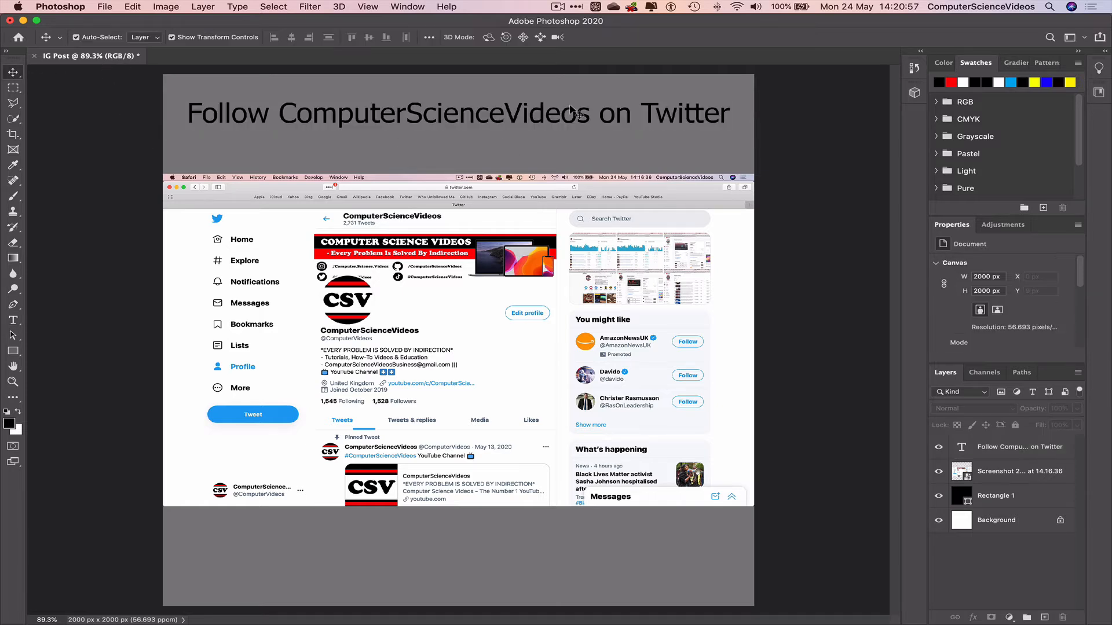
Add an Outer Glow effect to the heading layer and move the heading down to Y about 115 px
left_click(1006, 455)
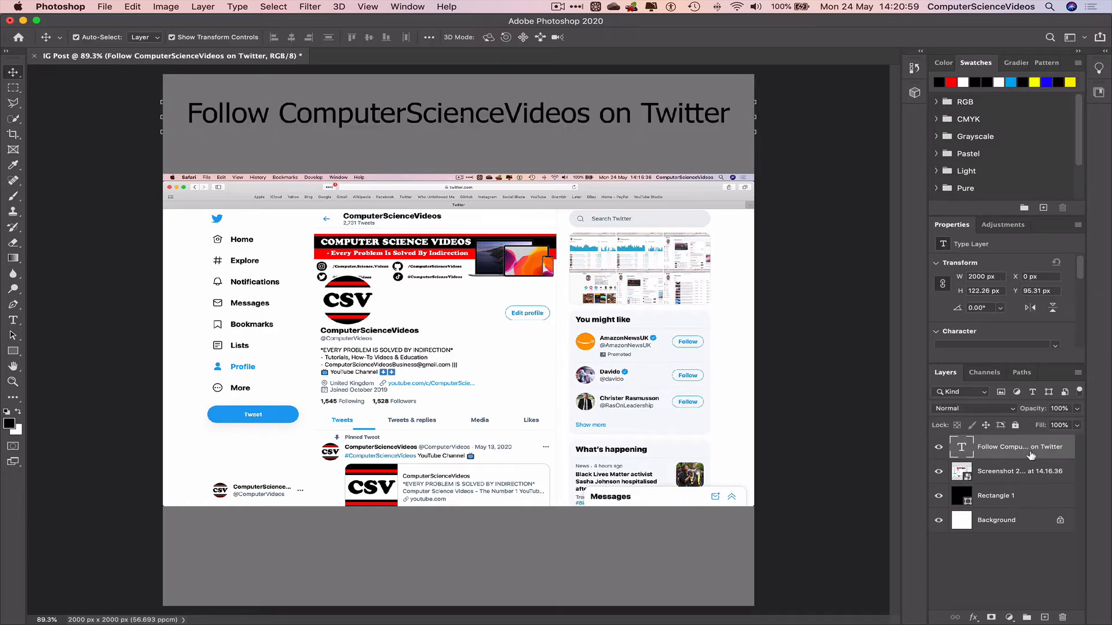
right_click(1015, 451)
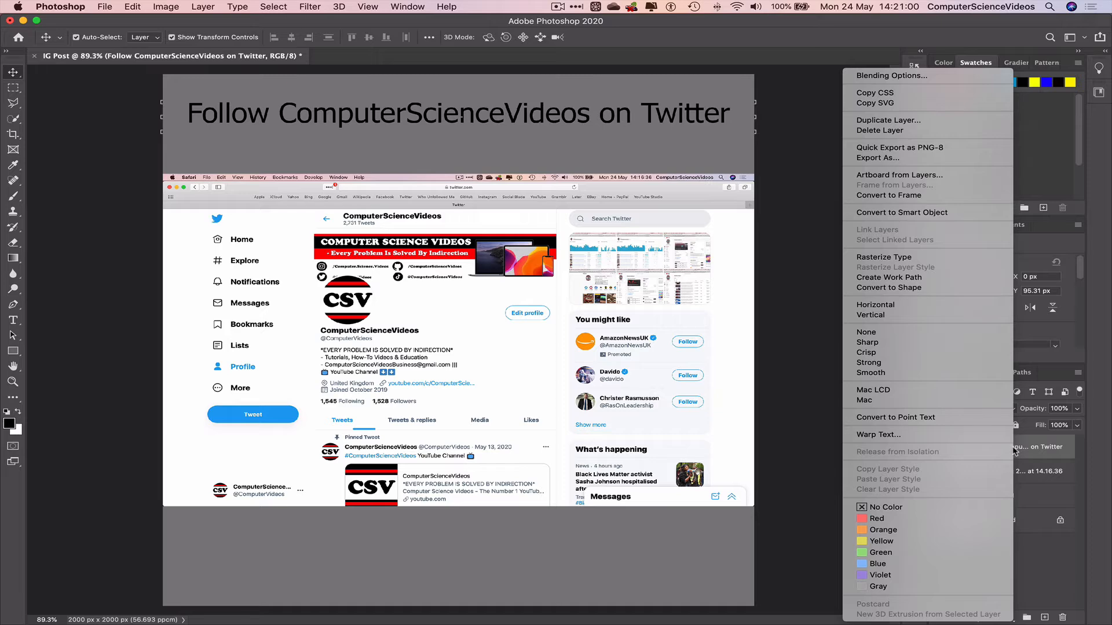
left_click(893, 77)
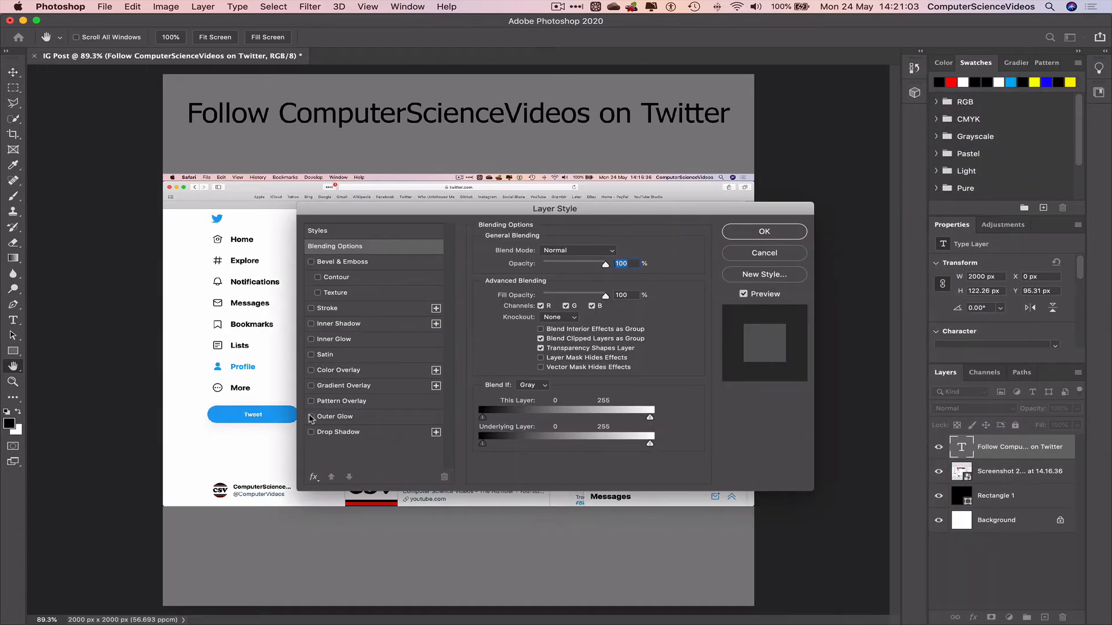
left_click(311, 416)
left_click(782, 232)
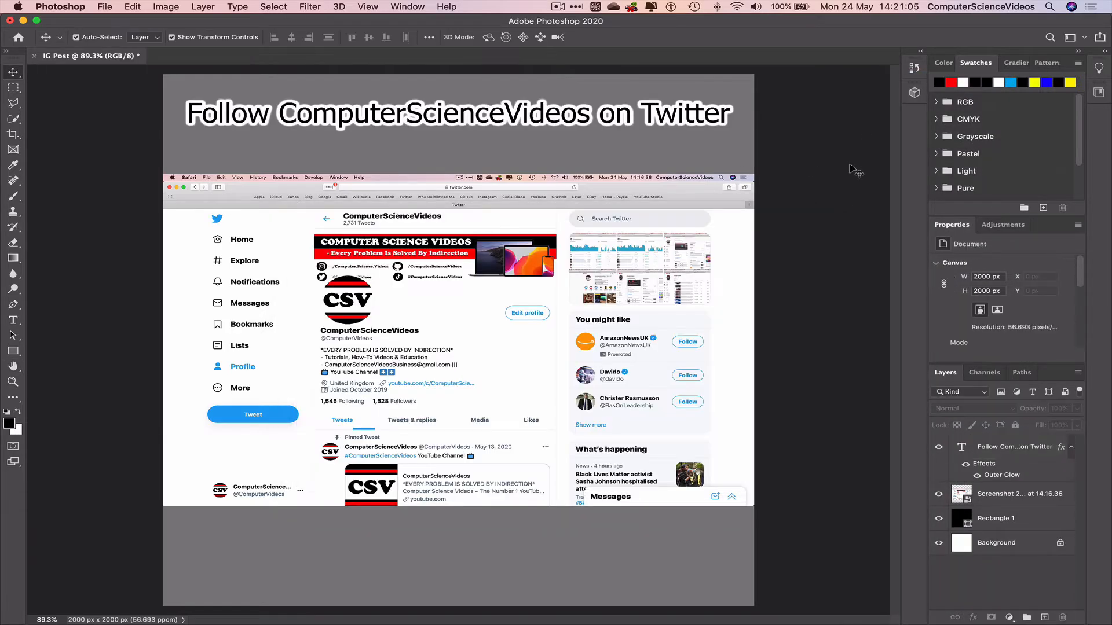
left_click(592, 123)
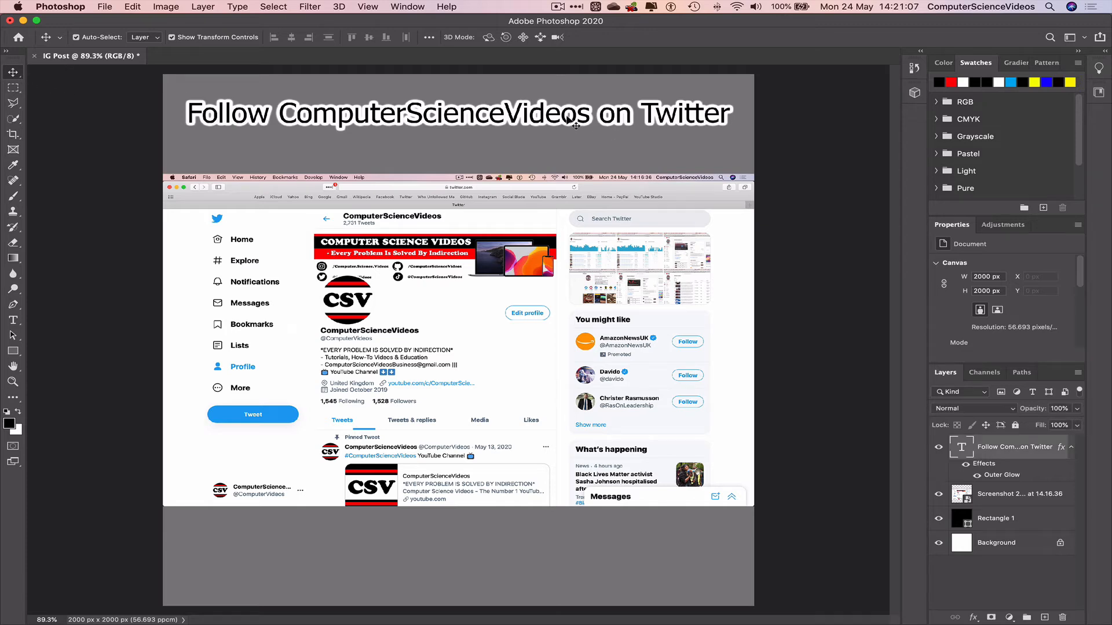
left_click_drag(525, 119, 526, 126)
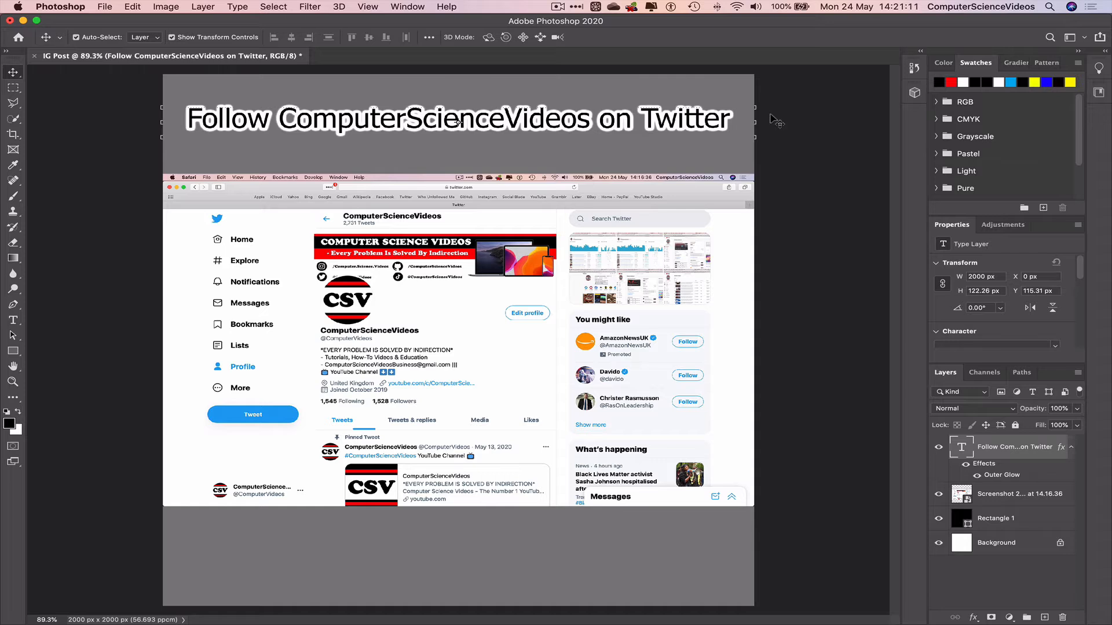
Leave the heading's text editing and transform without changes, and undo its move and its Outer Glow effect
double_click(538, 119)
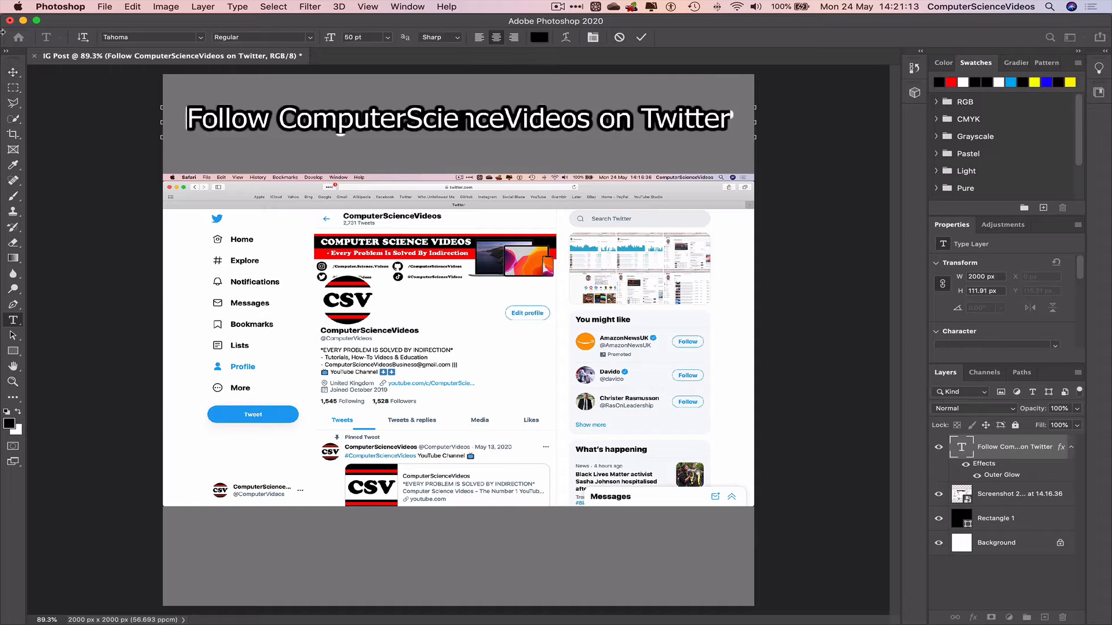
left_click(13, 72)
key("super+t")
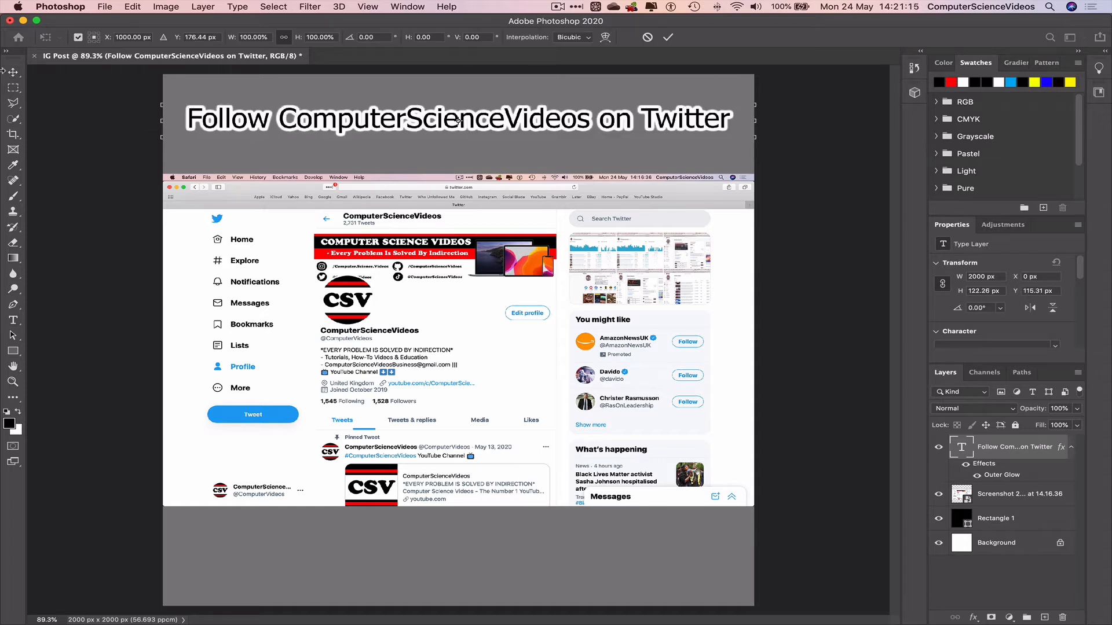
key("Return")
left_click(49, 87)
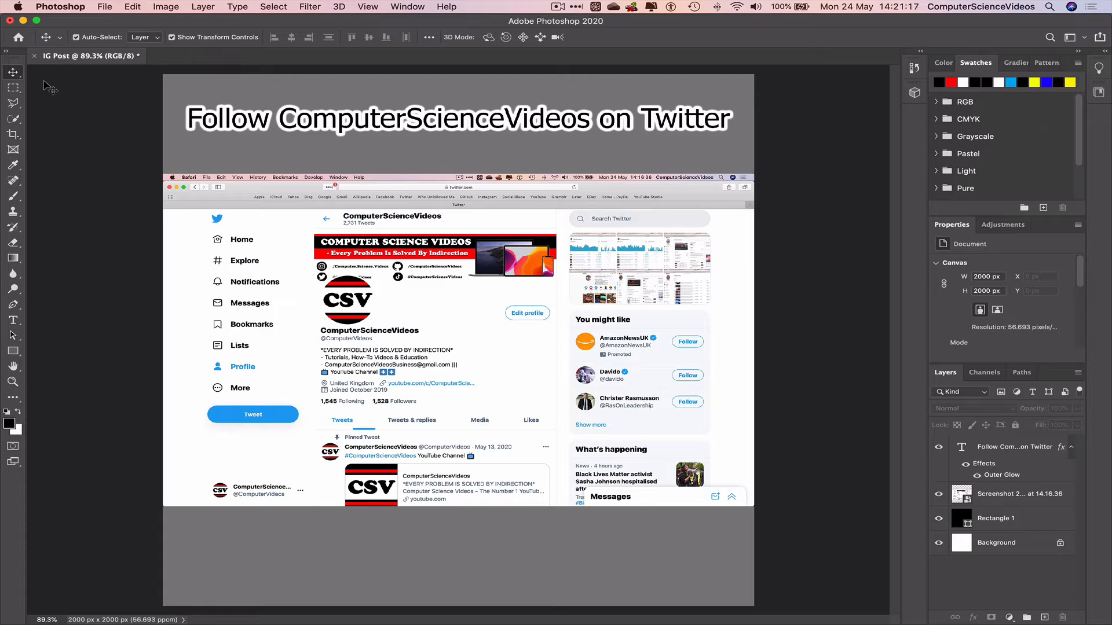
key("super+z")
key("super+z")
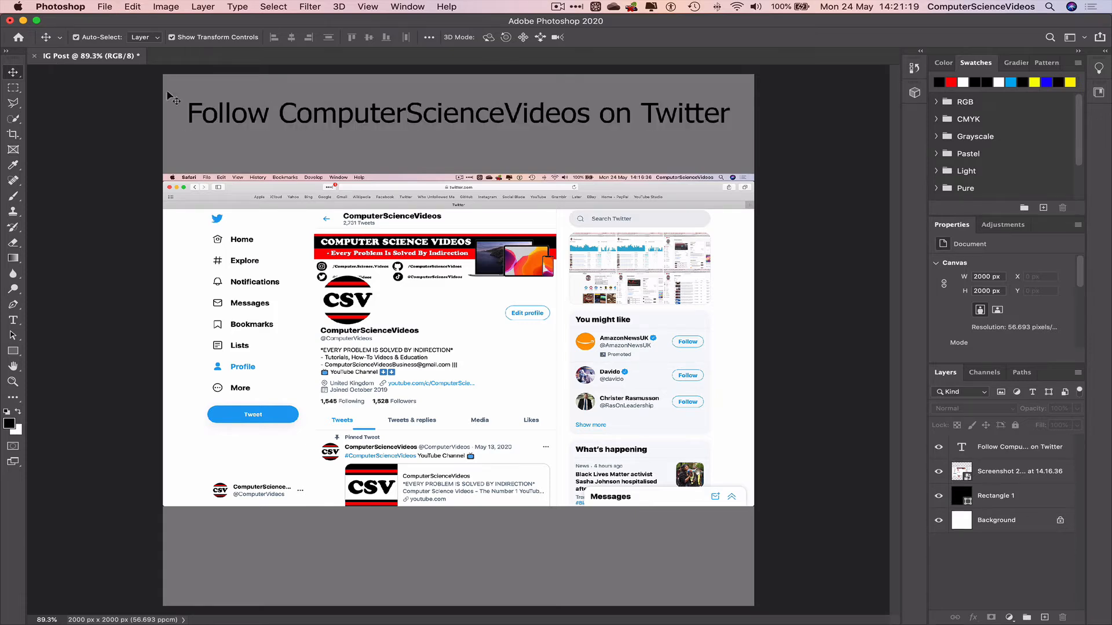
Move the heading down about 20 px, keeping it horizontally centred on the canvas
left_click_drag(438, 121, 439, 127)
left_click(809, 135)
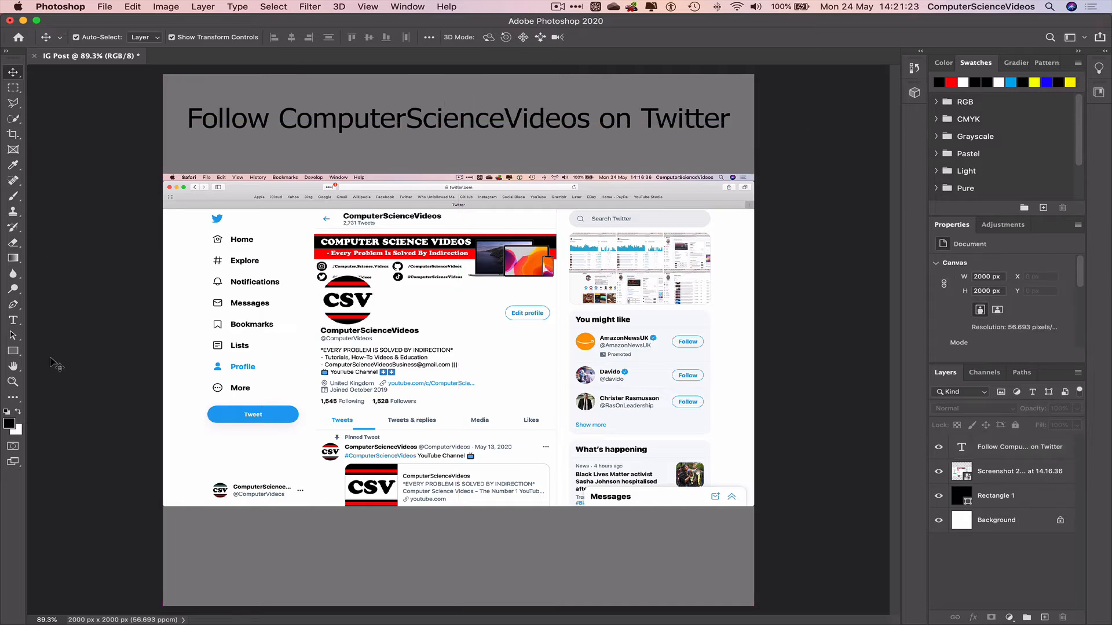
Draw a thin horizontal rectangle about 1815 × 52 px directly below the heading with the Rectangle tool
left_click(13, 351)
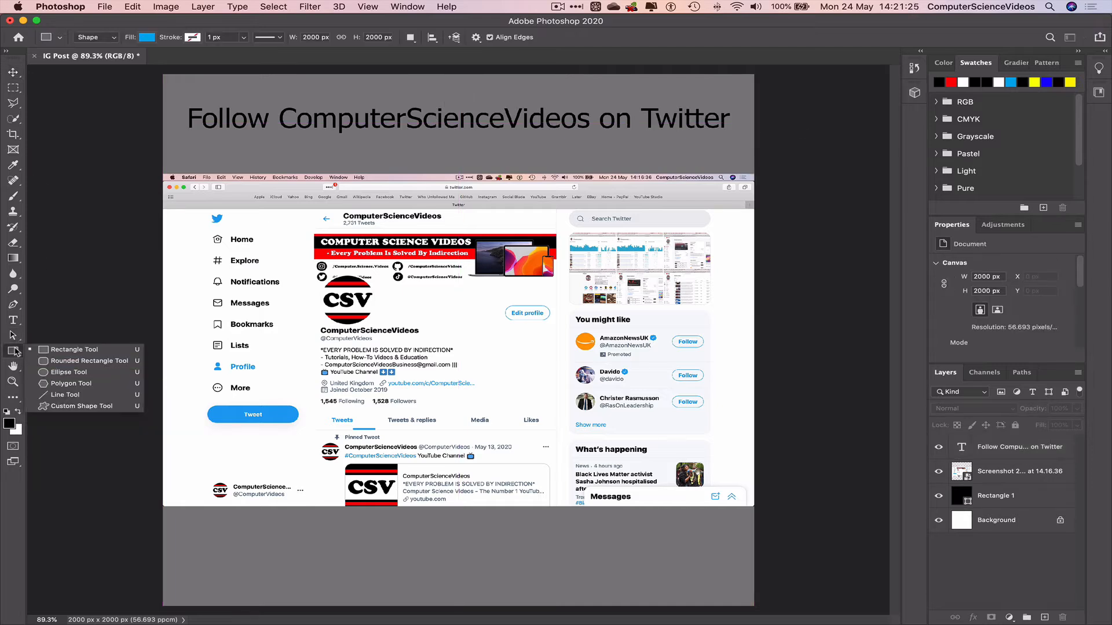
left_click(60, 349)
left_click_drag(199, 141, 736, 156)
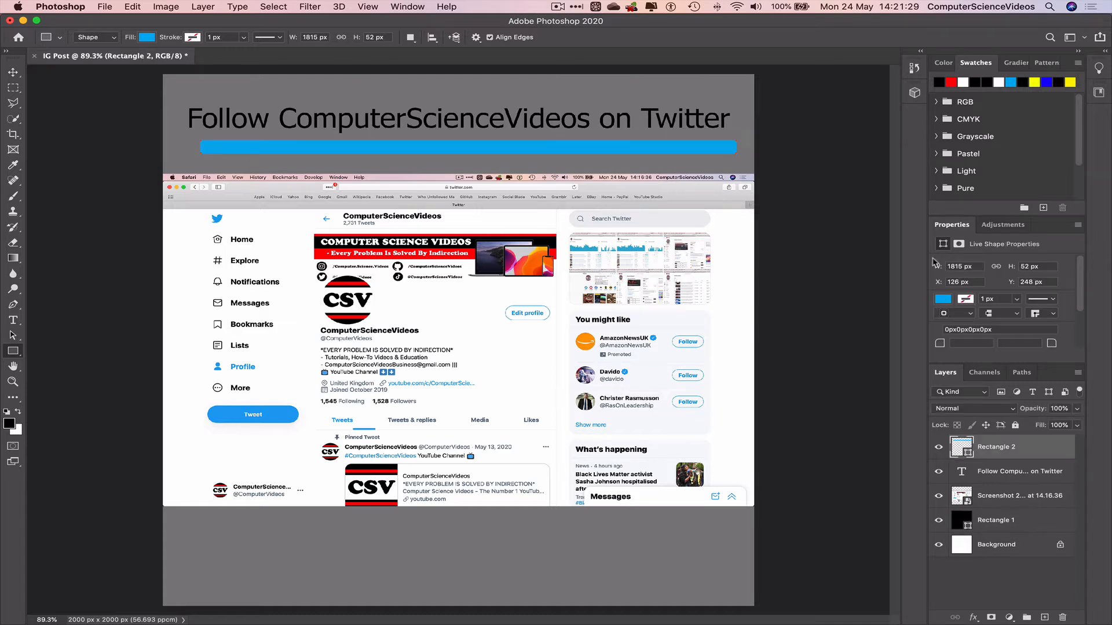
Align the blue bar with the heading and resize it to about 1836 × 29 px as an underline
left_click(13, 72)
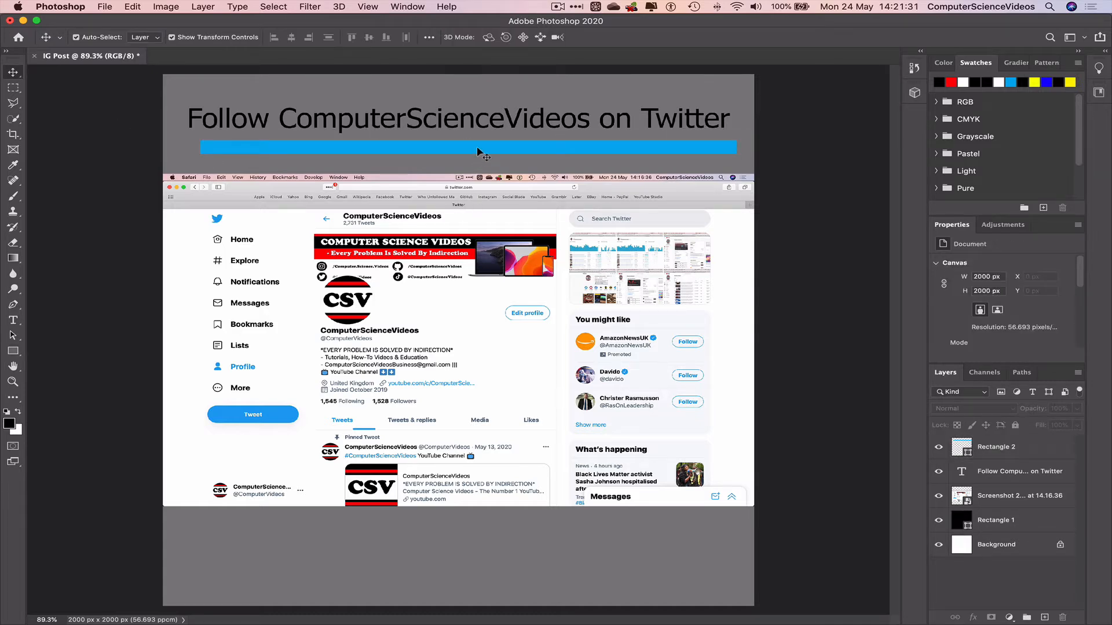
left_click_drag(539, 149, 526, 152)
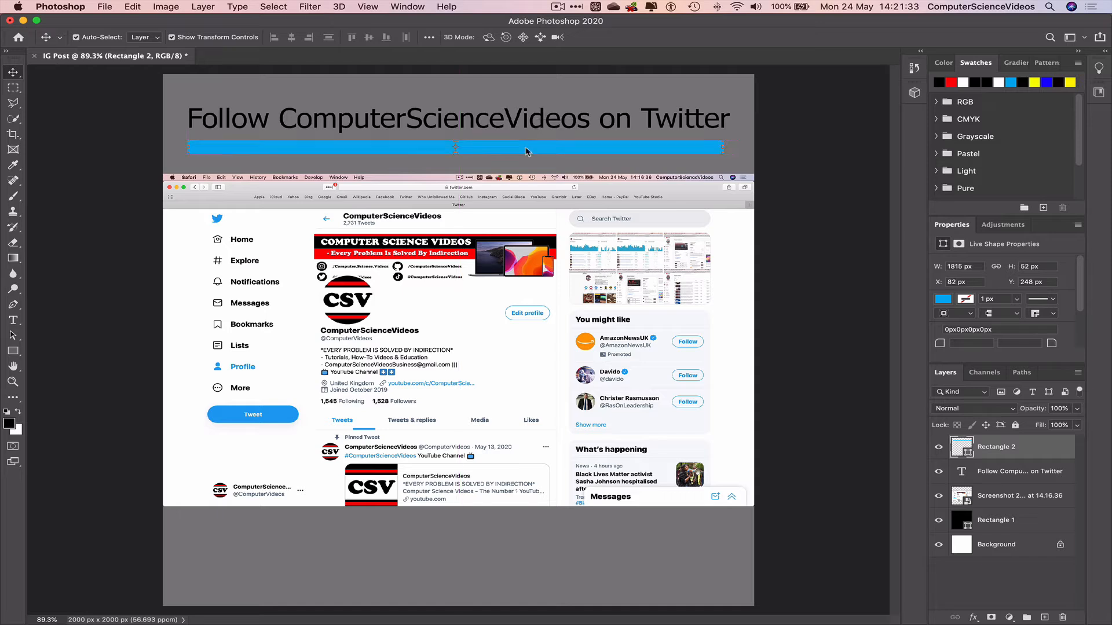
left_click_drag(723, 147, 729, 147)
left_click_drag(457, 151, 458, 147)
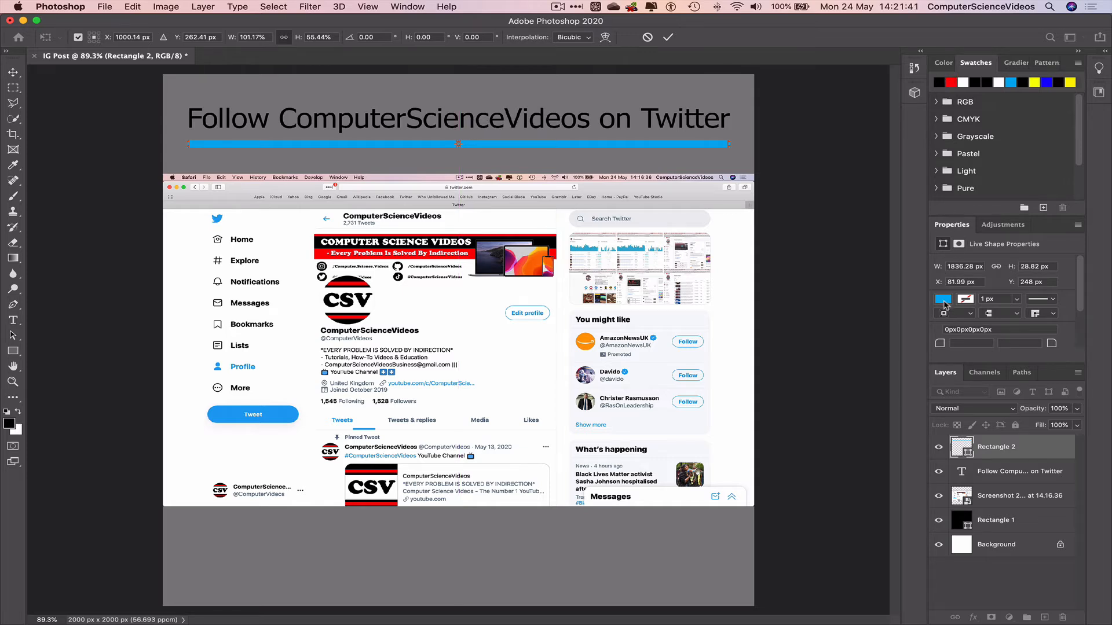
left_click(12, 71)
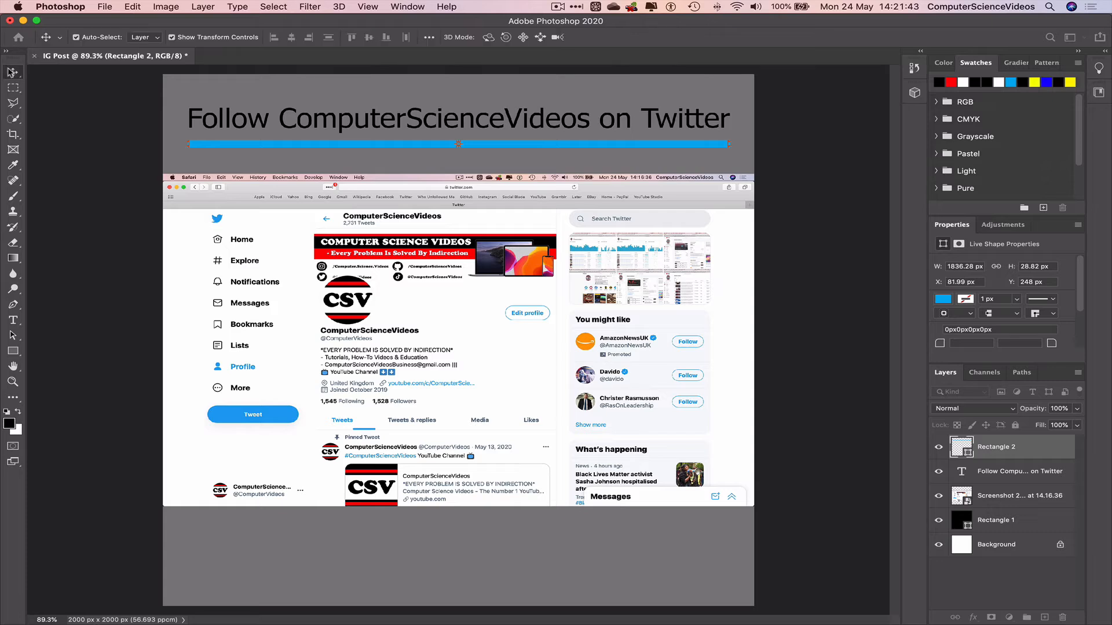
left_click(842, 150)
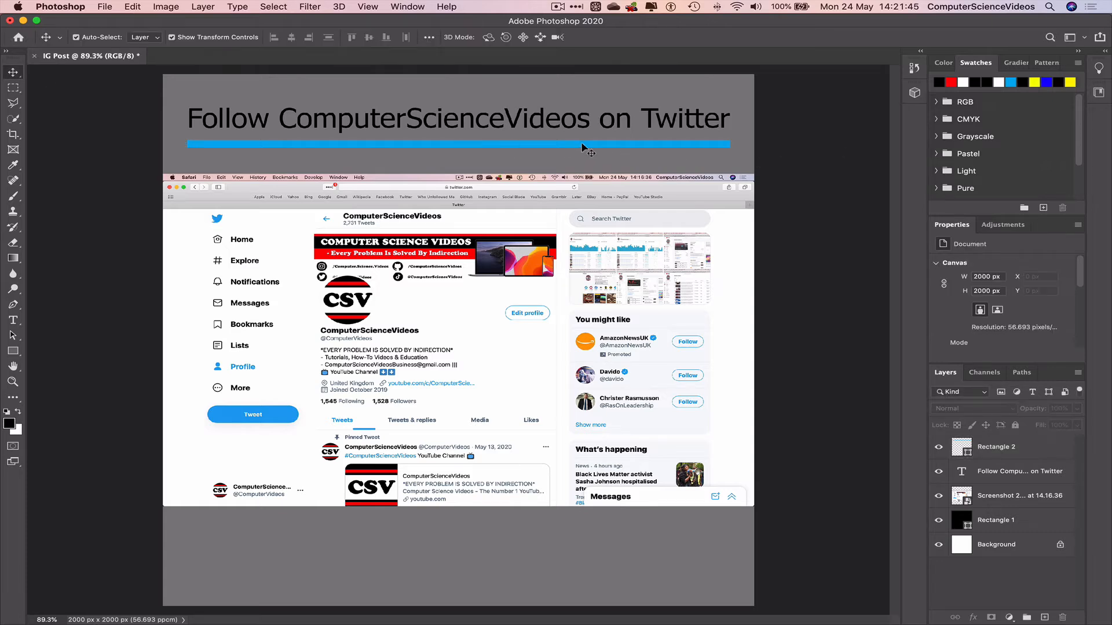
Recolour the underline bar below the heading red
left_click(583, 145)
left_click(952, 81)
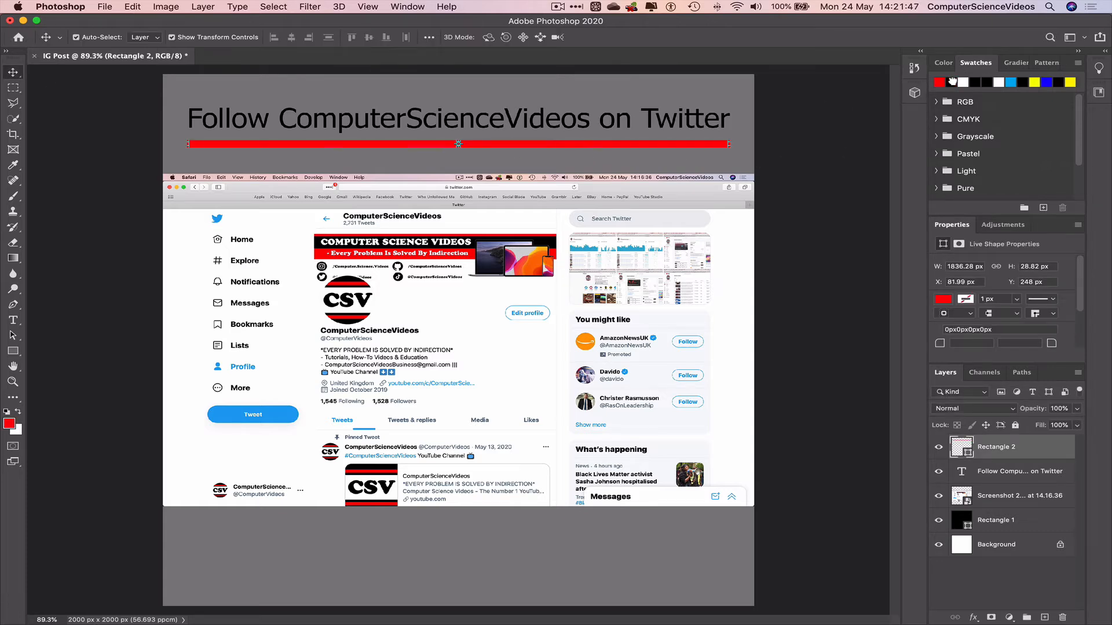
left_click(37, 92)
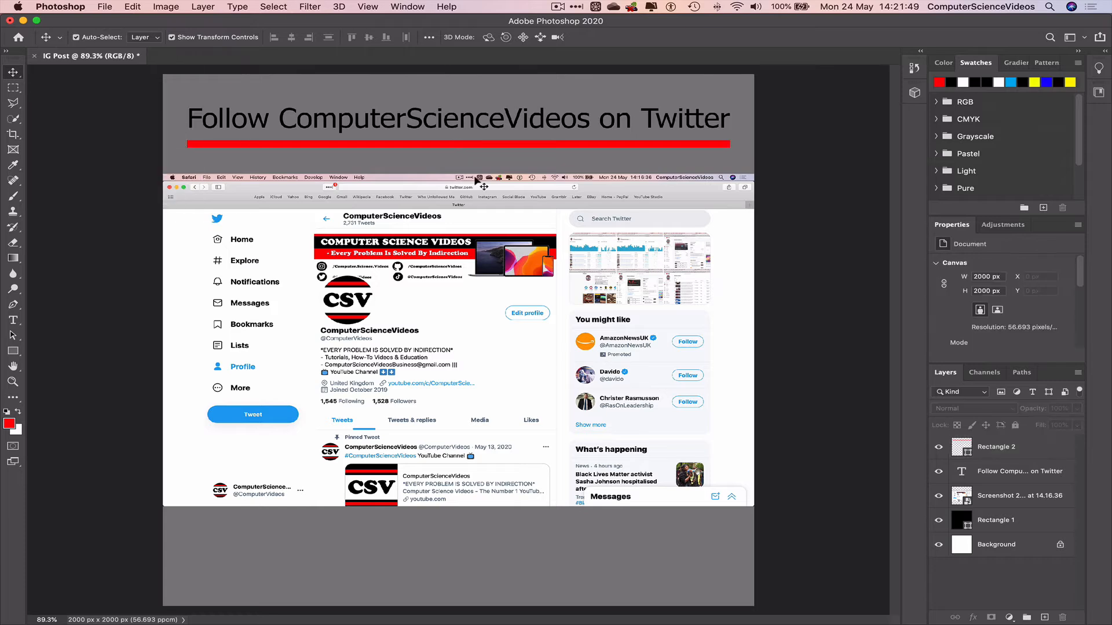
Fill the underline bar with black and deselect it
left_click(583, 143)
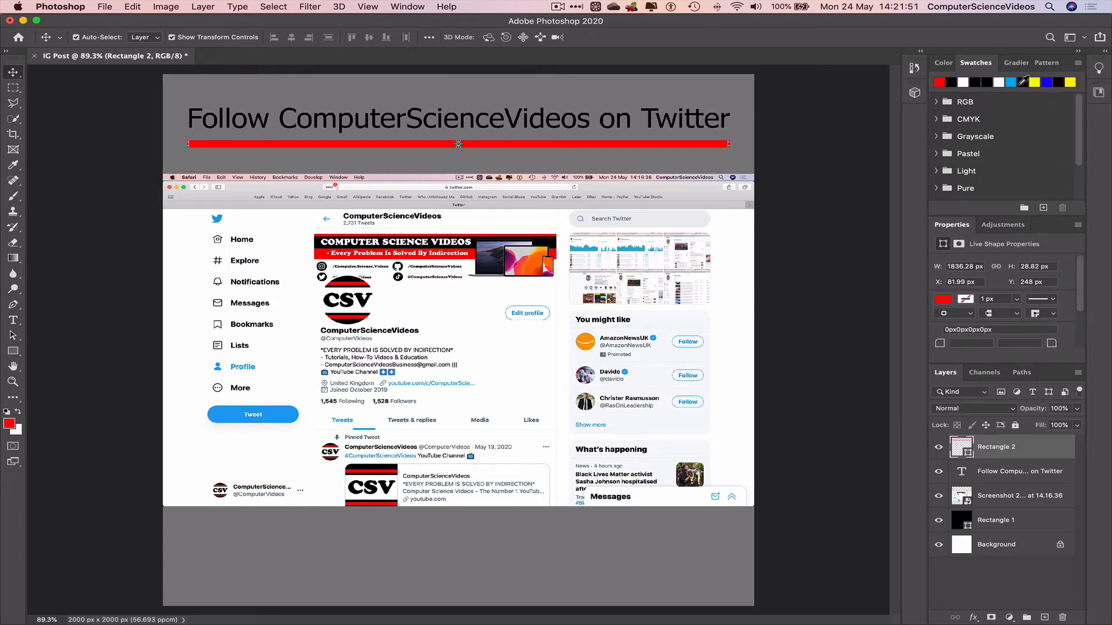
left_click(953, 81)
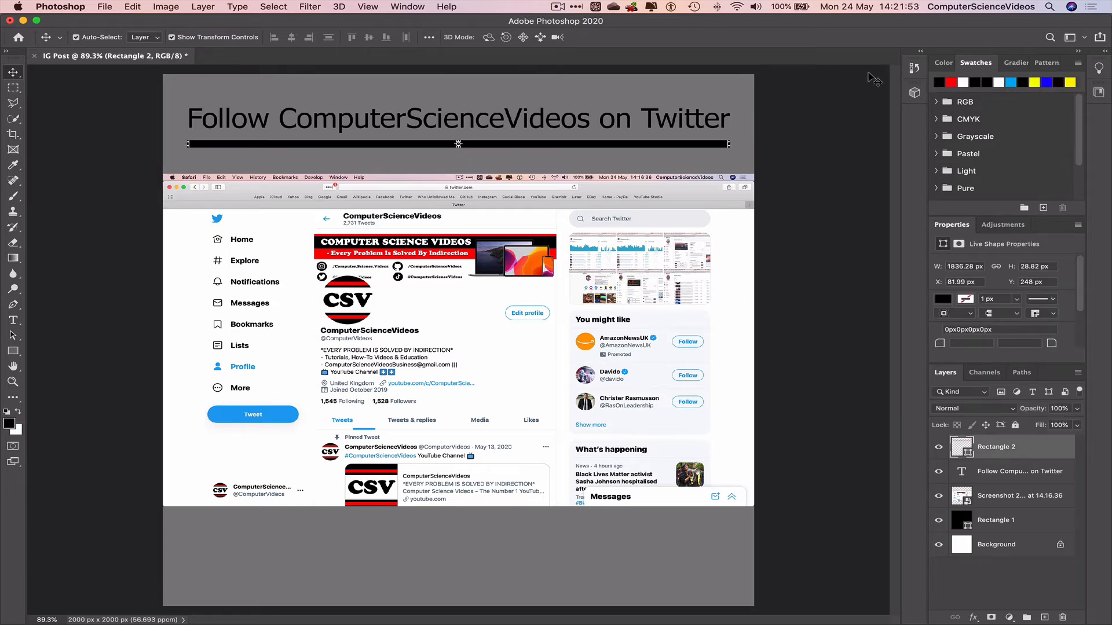
left_click(127, 130)
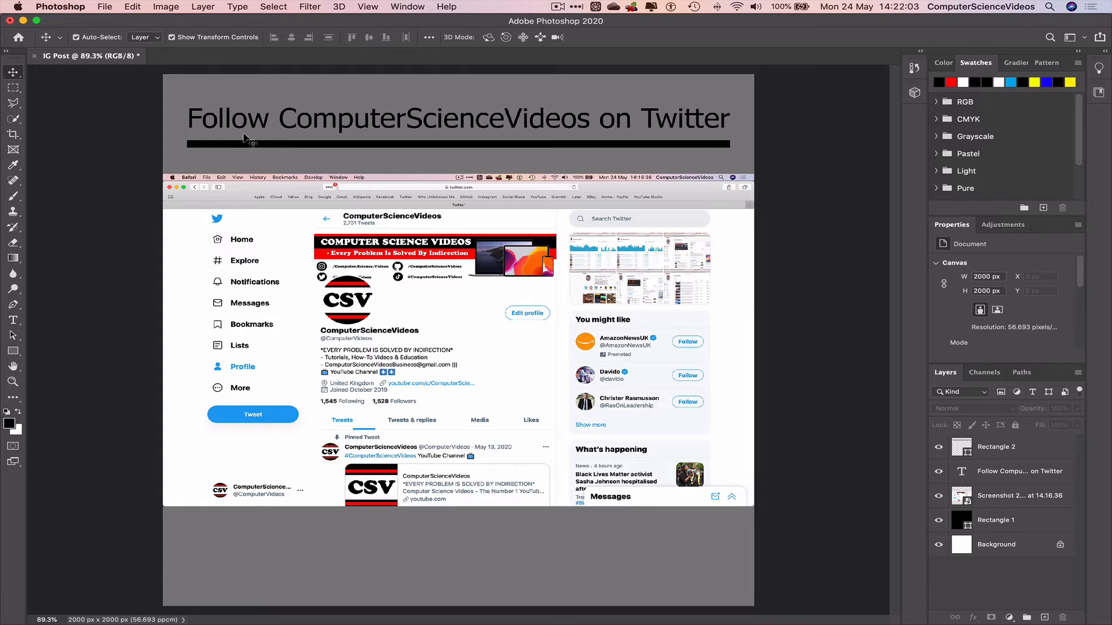
Place YouTube Icon.jpg from the My YouTube Channel folder in Documents into the post as an embedded layer
mouse_move(41, 620)
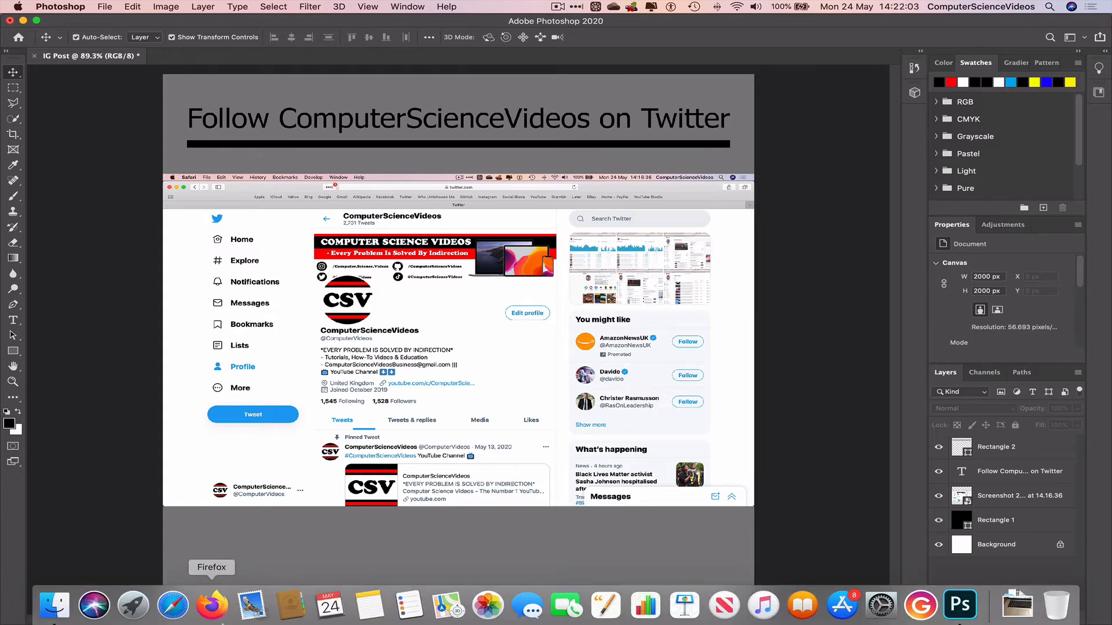
left_click(47, 615)
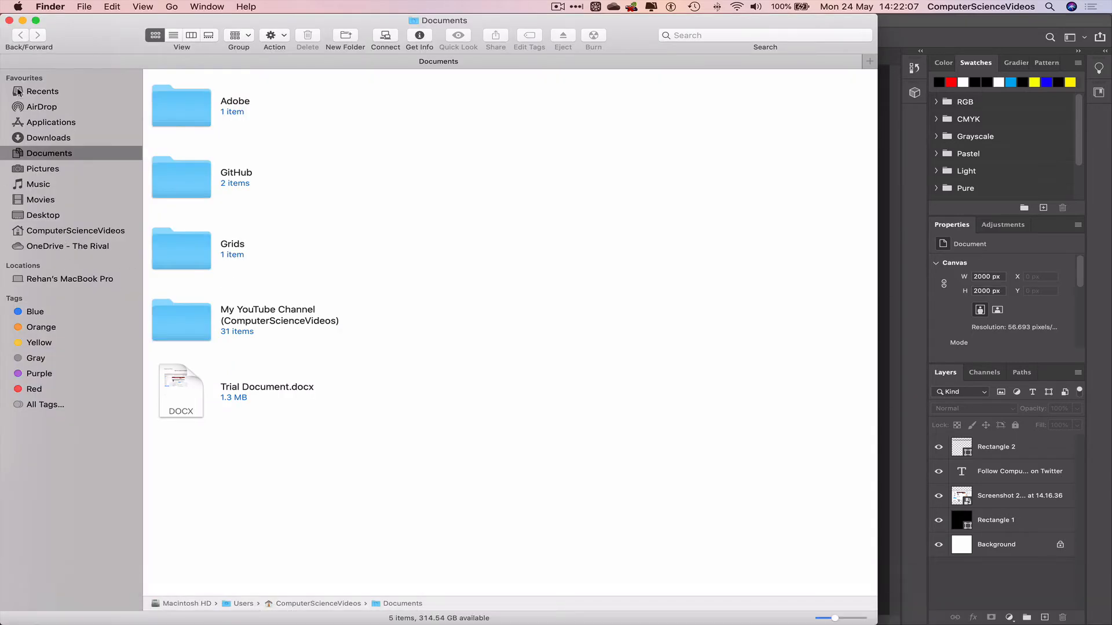
double_click(188, 314)
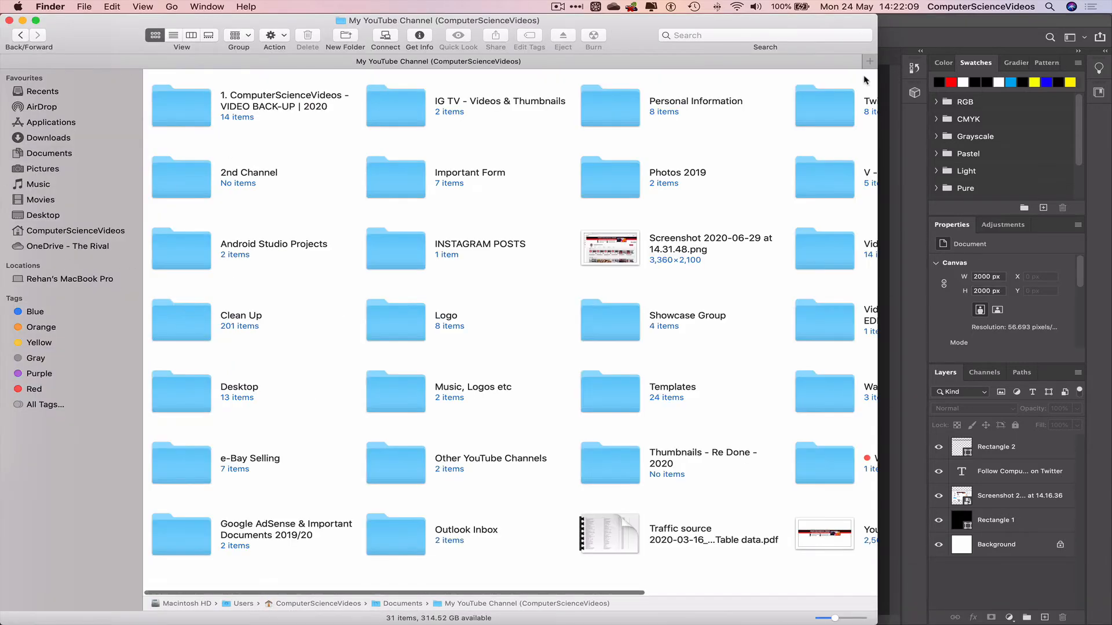
scroll(575, 284, "right", 5)
left_click_drag(810, 16, 404, 15)
left_click_drag(301, 108, 681, 403)
left_click(13, 72)
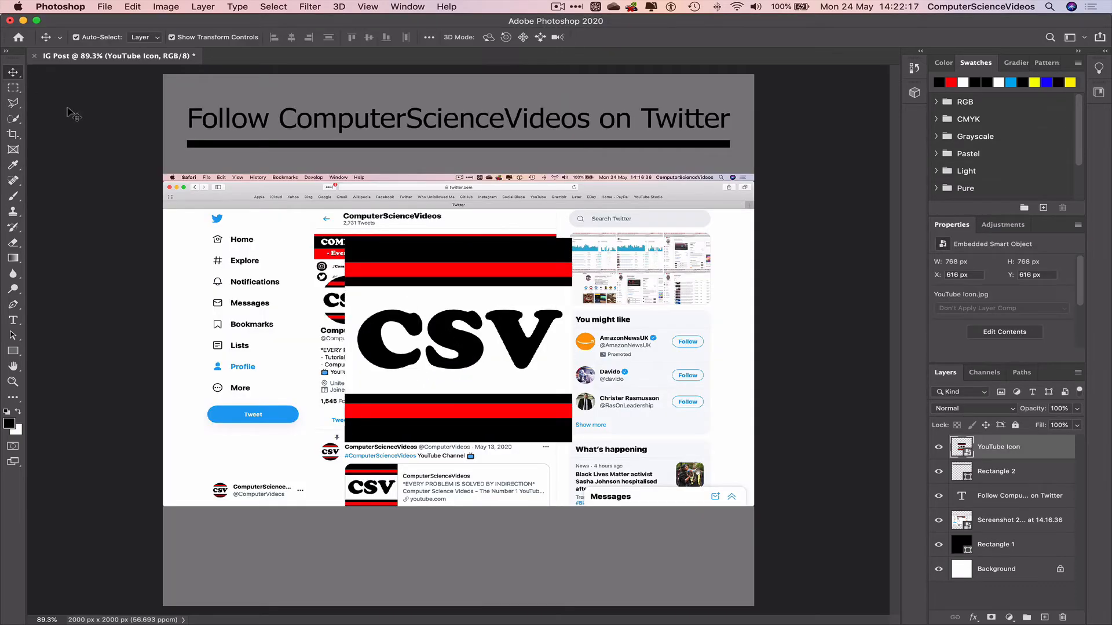
Scale the CSV logo to about 319 × 319 px and position it in the lower-right corner of the canvas
left_click_drag(565, 235, 426, 371)
left_click(13, 72)
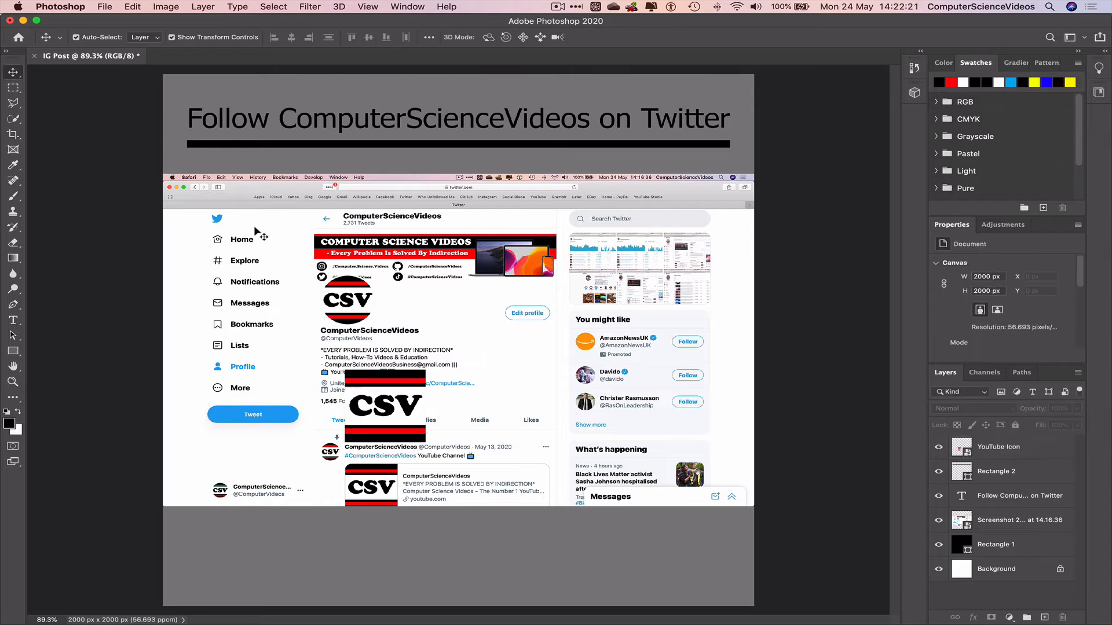
left_click_drag(439, 445, 728, 573)
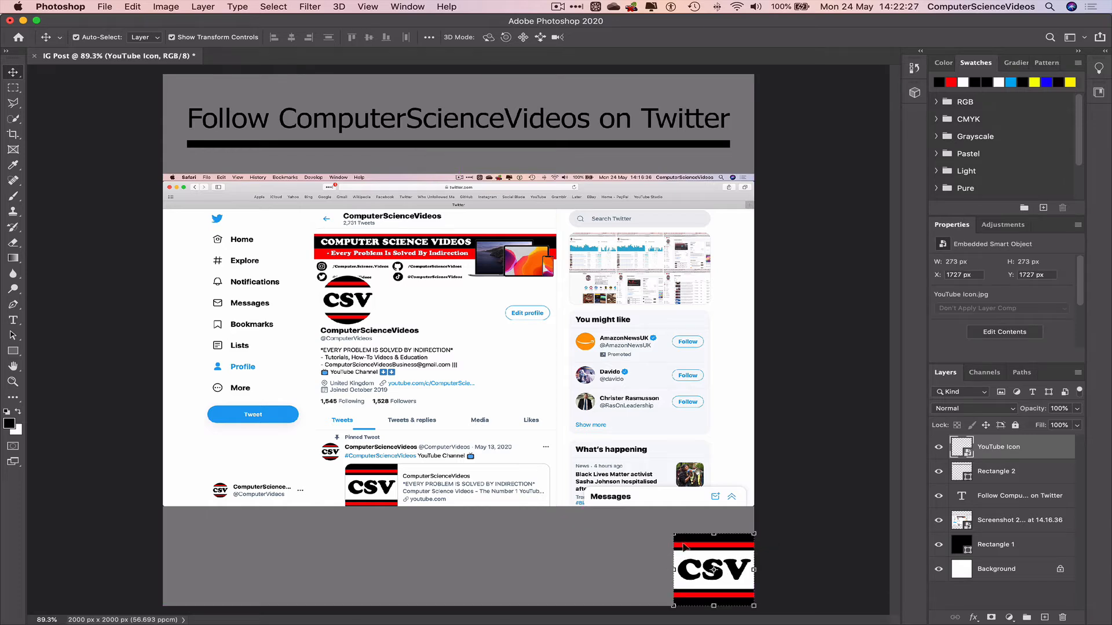
left_click_drag(673, 534, 646, 519)
left_click_drag(754, 605, 744, 602)
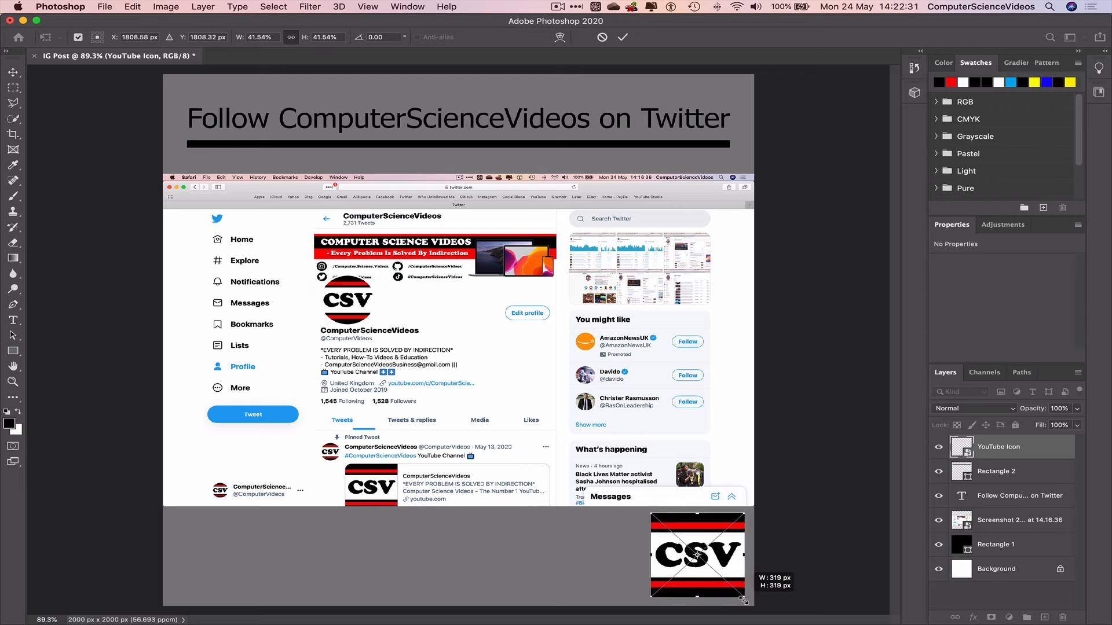
left_click(14, 70)
left_click(55, 86)
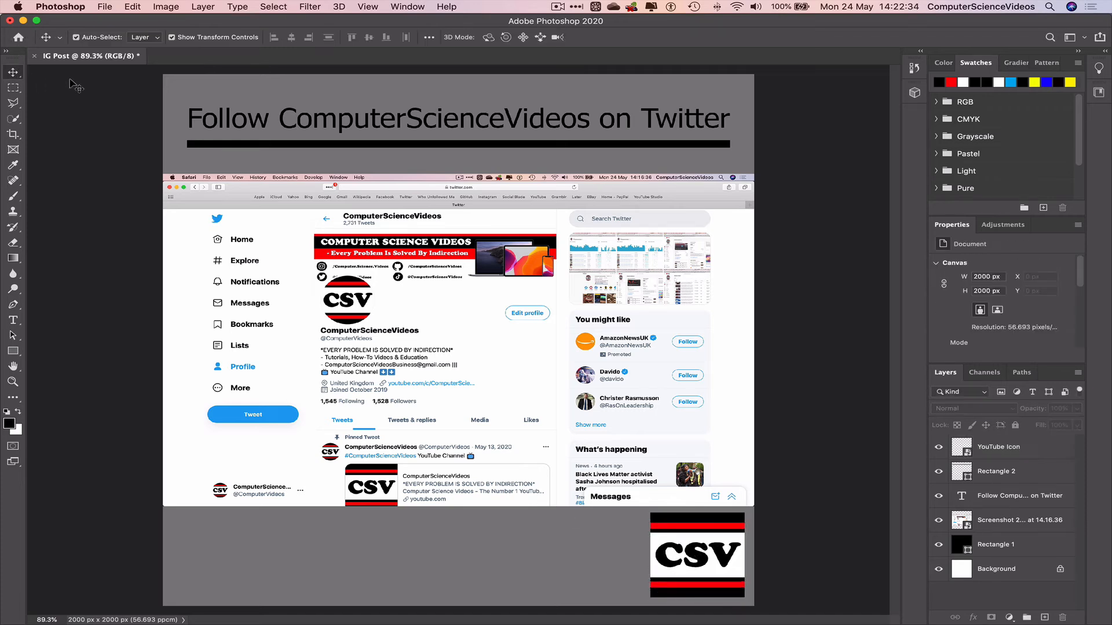
Add an Outer Glow layer effect with a size of 10 px to the CSV logo and deselect it
left_click(695, 550)
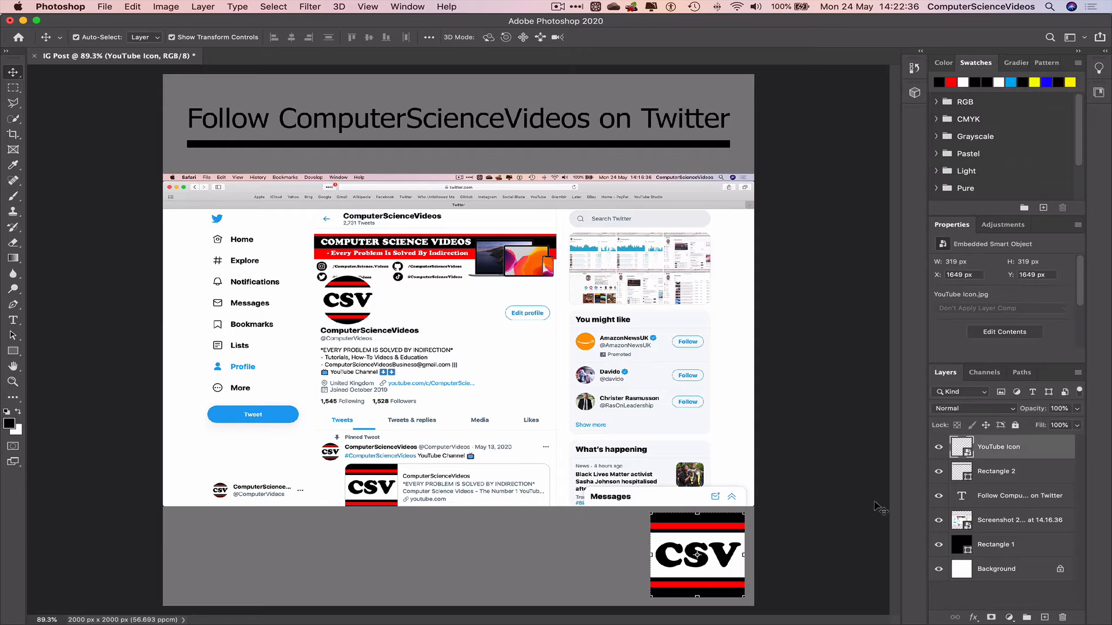
right_click(1014, 451)
left_click(880, 104)
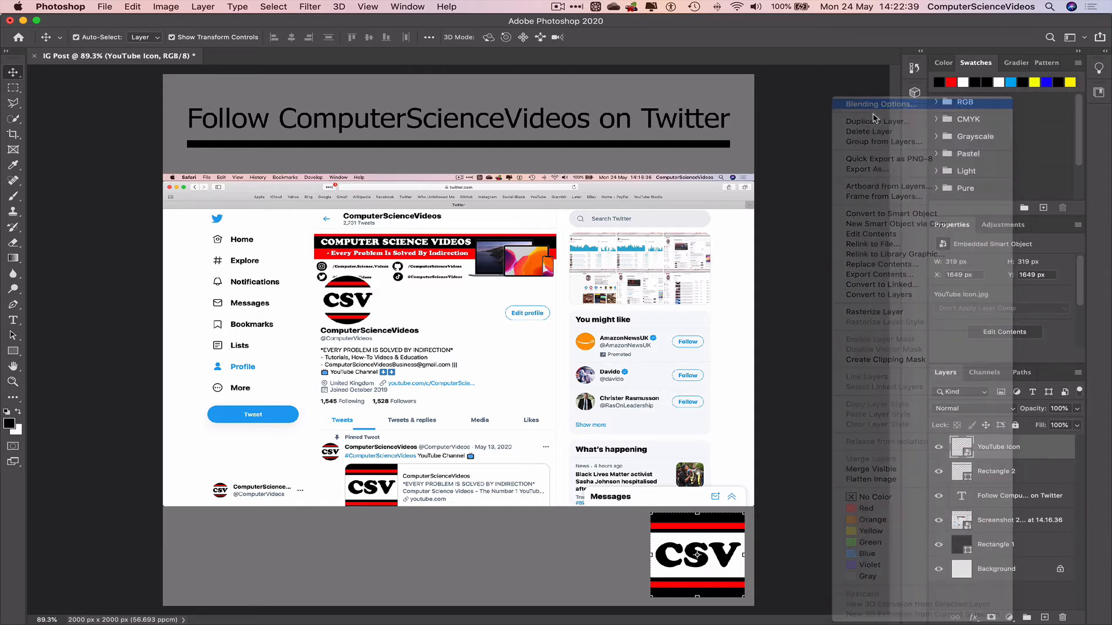
left_click(311, 417)
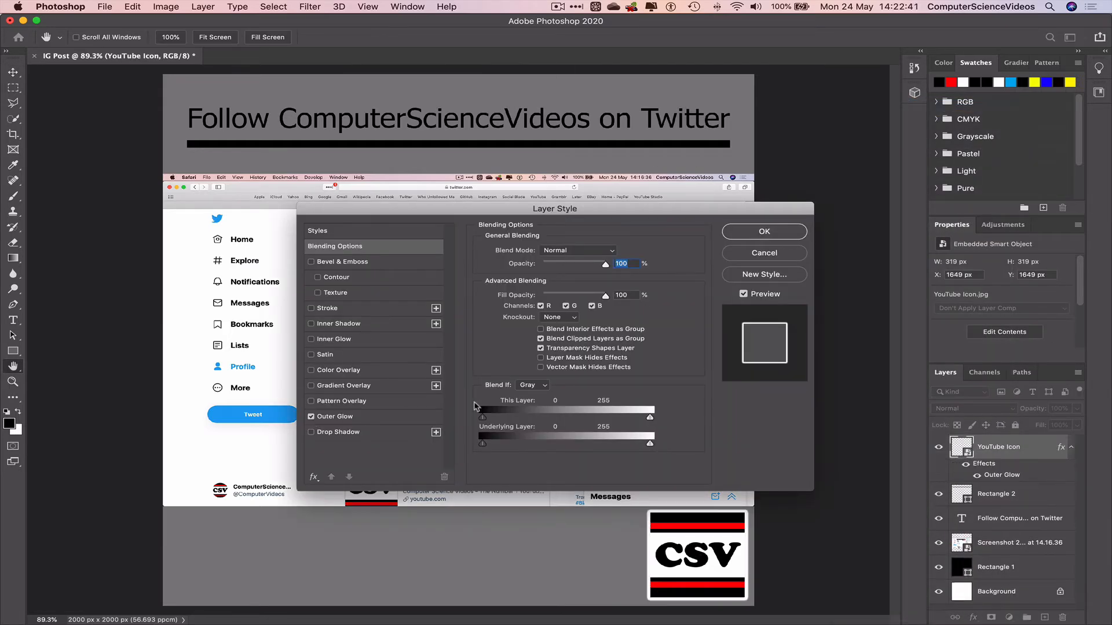
left_click(382, 422)
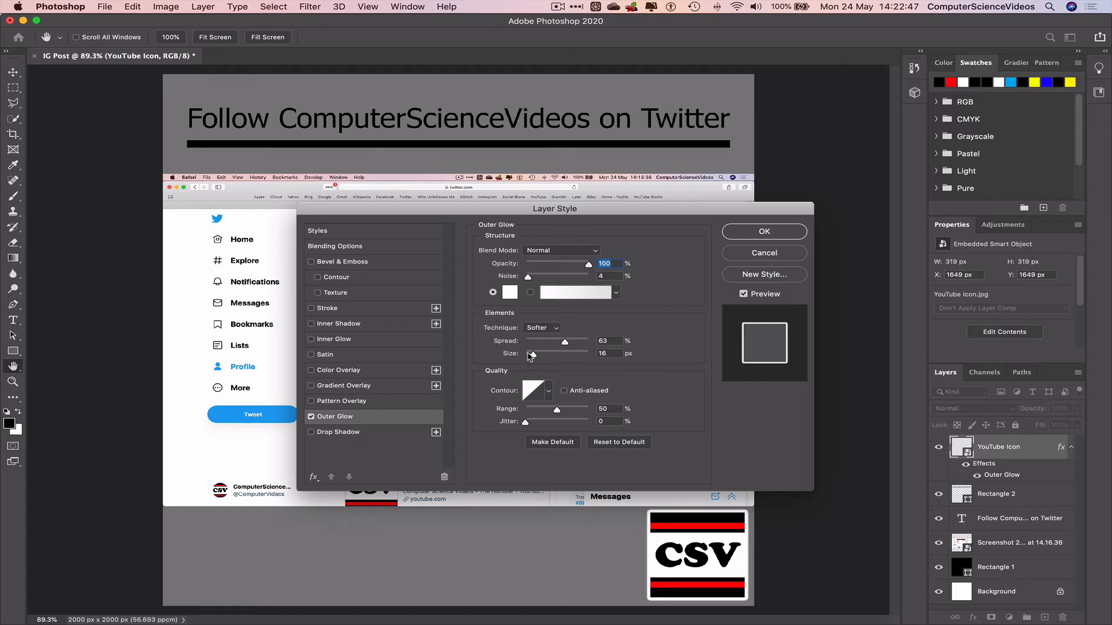
mouse_move(531, 357)
left_mouse_down()
mouse_move(546, 351)
mouse_move(532, 358)
left_mouse_up()
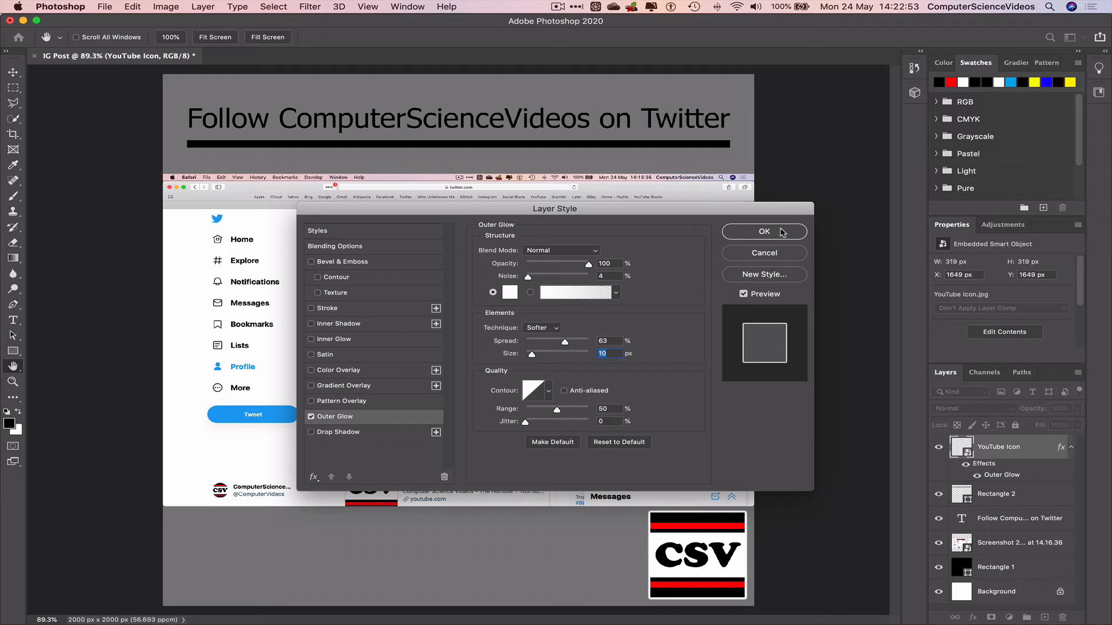
left_click(781, 233)
left_click(793, 238)
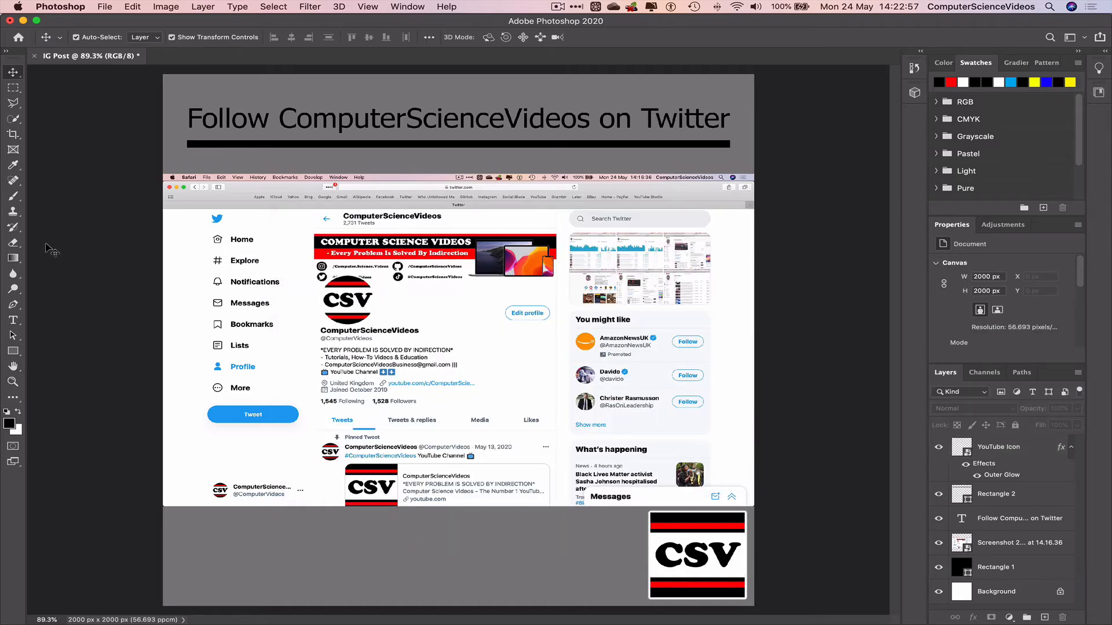
left_click(17, 319)
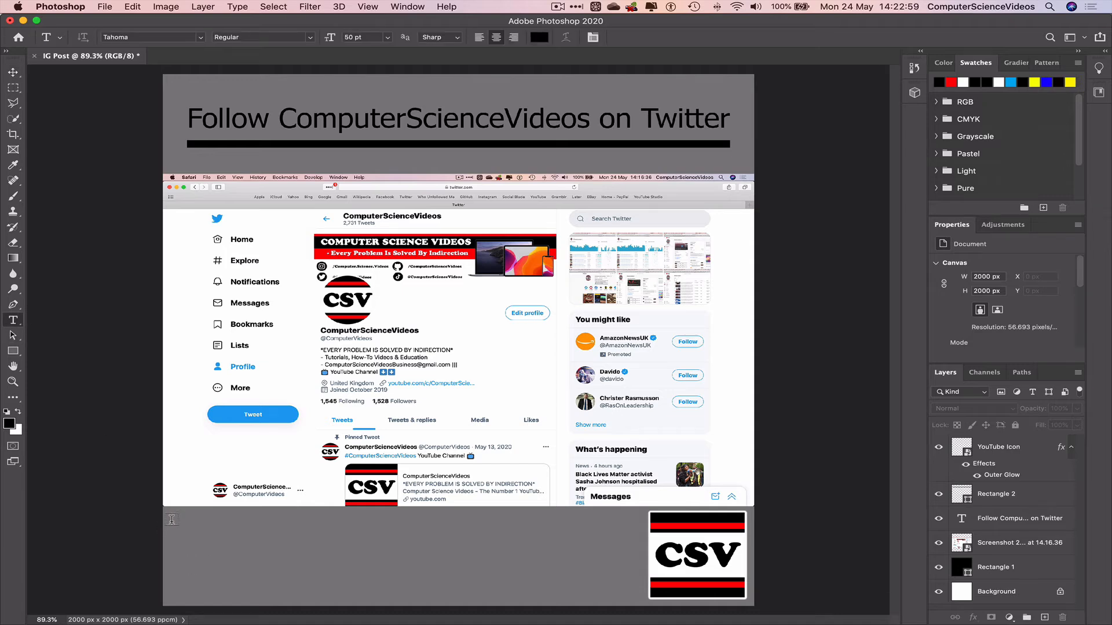
left_click_drag(171, 518, 443, 554)
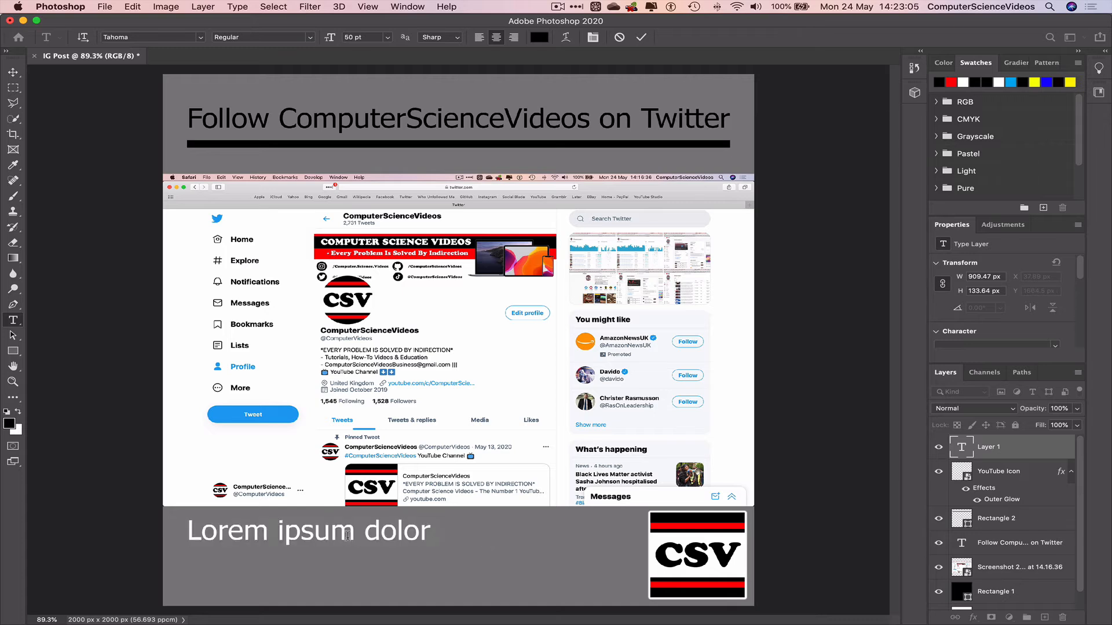
type("h")
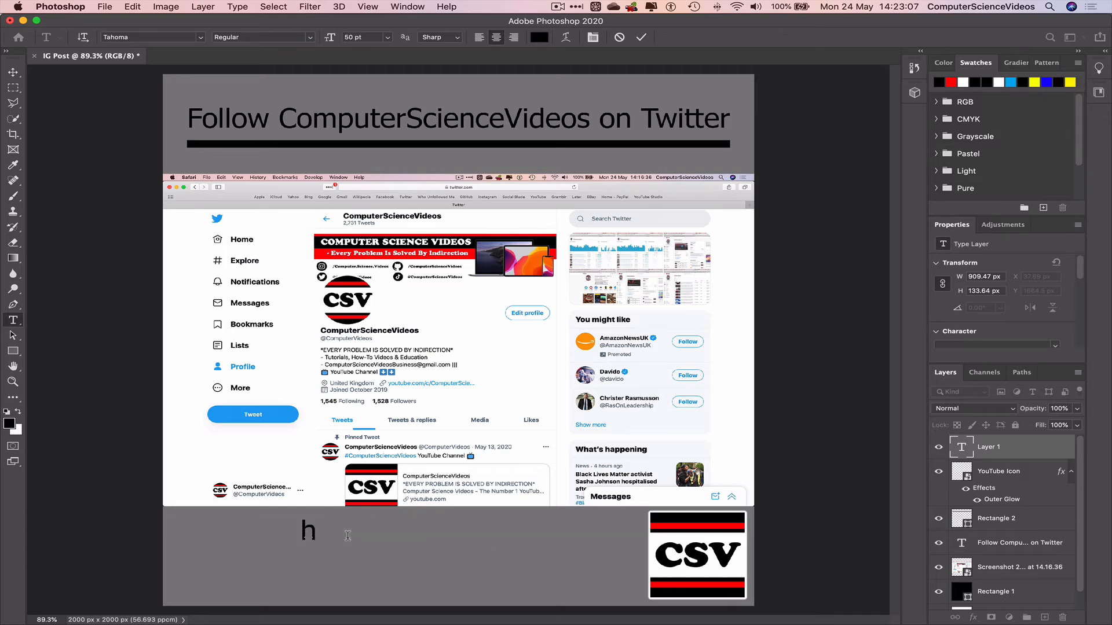
key("BackSpace")
type("@Co")
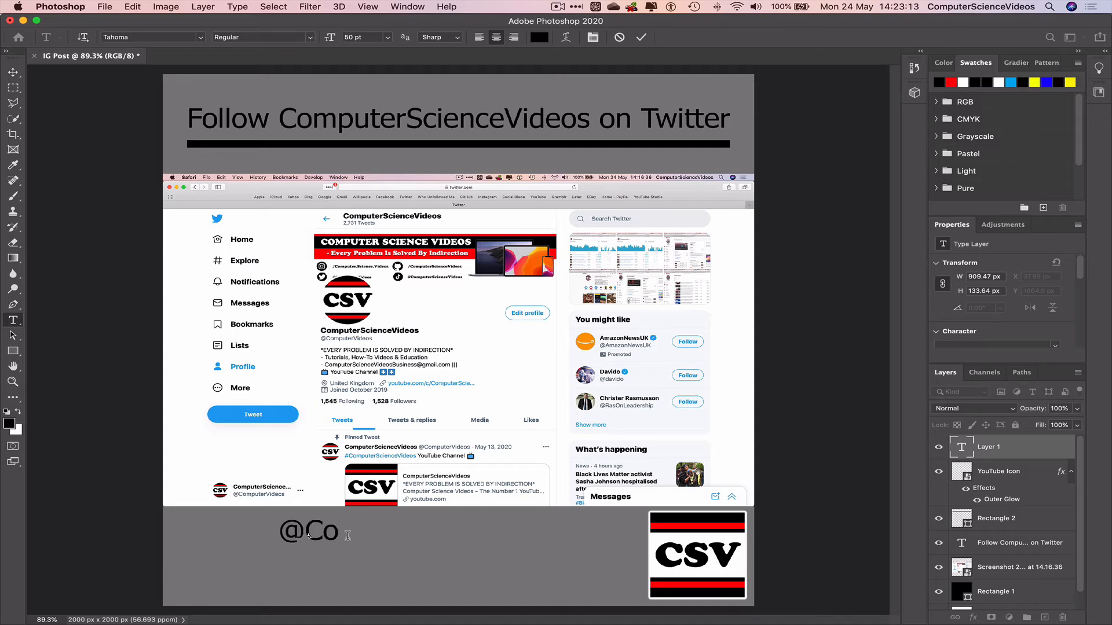
type("mputer.Science.")
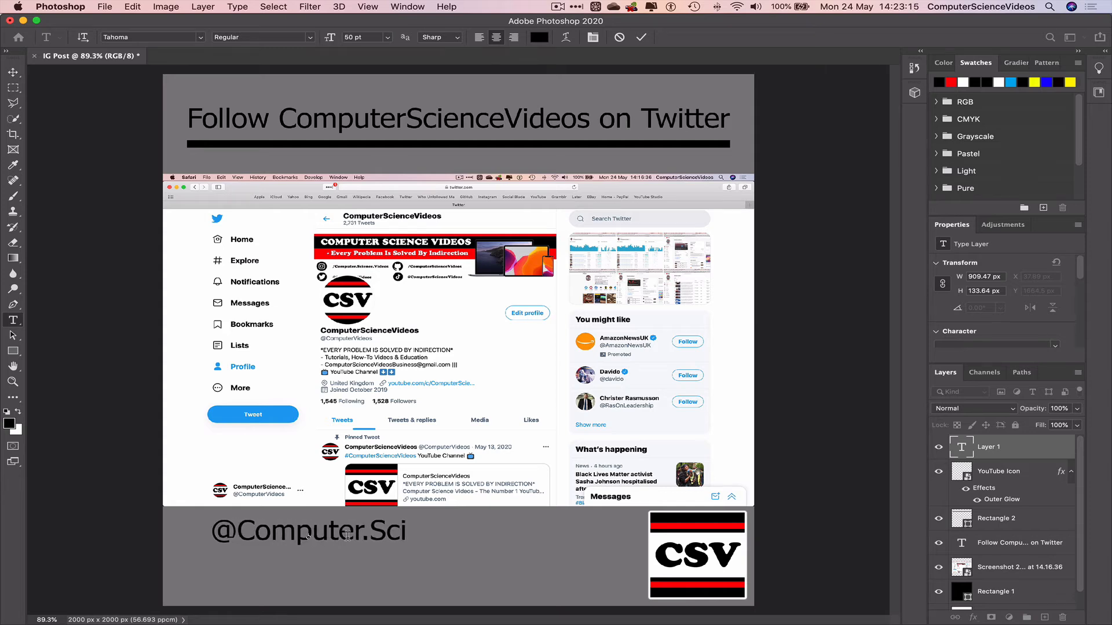
key("BackSpace")
key("BackSpace")
key("BackSpace")
key("BackSpace")
key("BackSpace")
type("-")
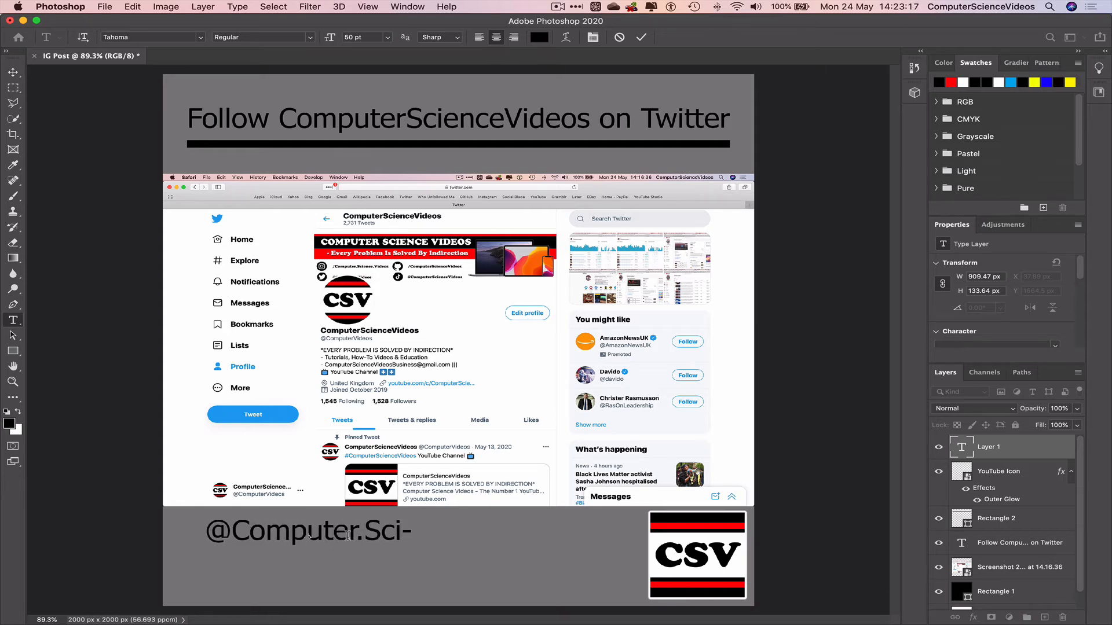
left_click(13, 71)
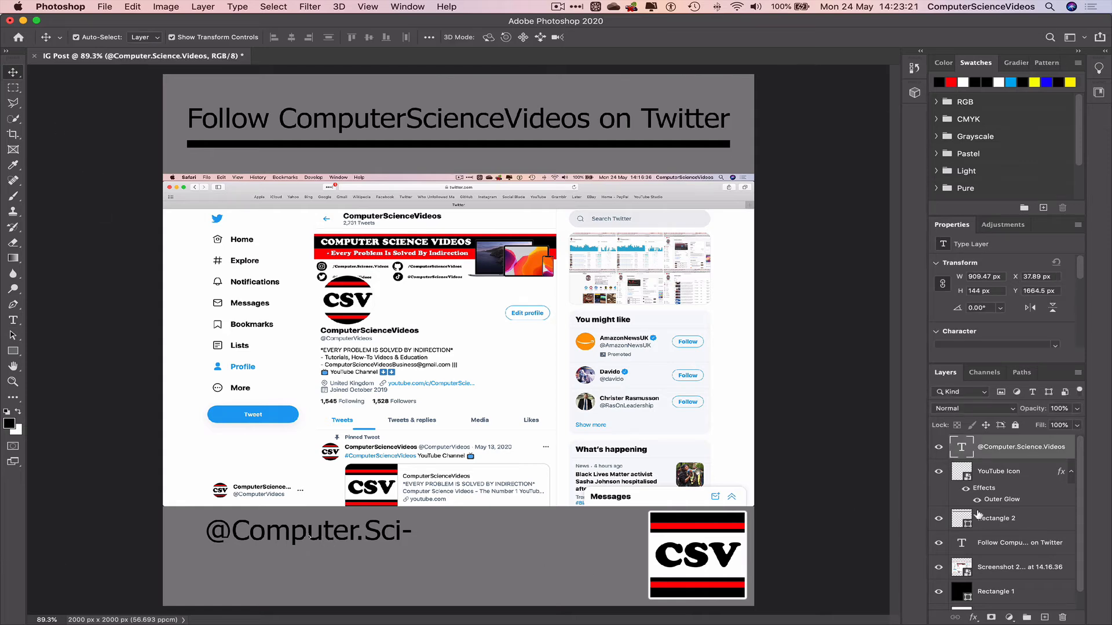
Hide the YouTube Icon, Rectangle 2, heading text, screenshot and Rectangle 1 layers
left_click(938, 471)
left_click(938, 518)
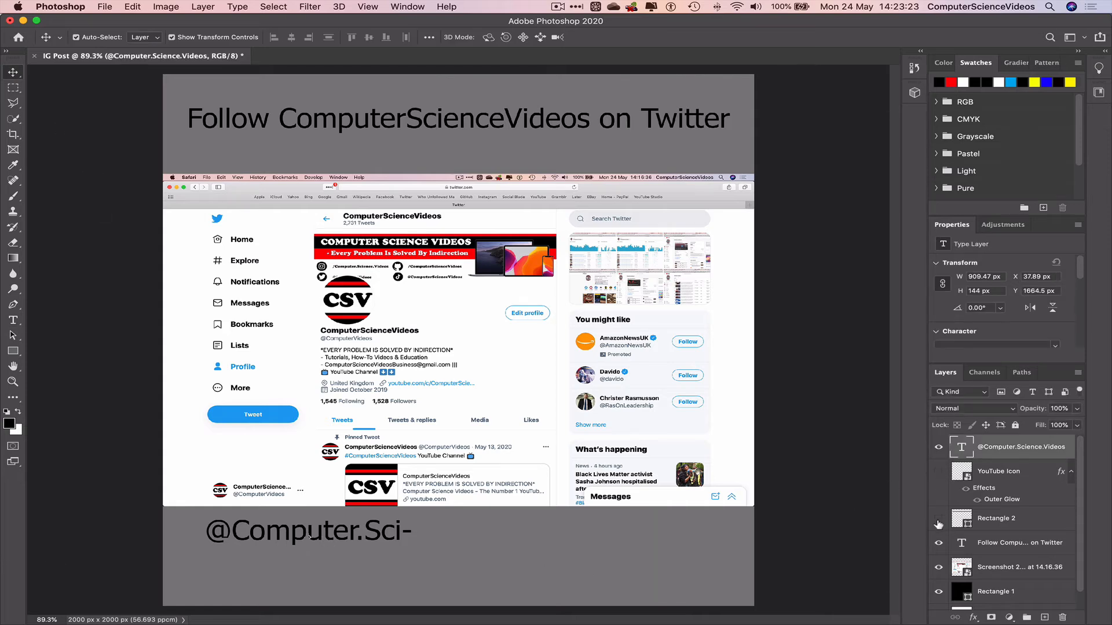
left_click(939, 542)
left_click(939, 567)
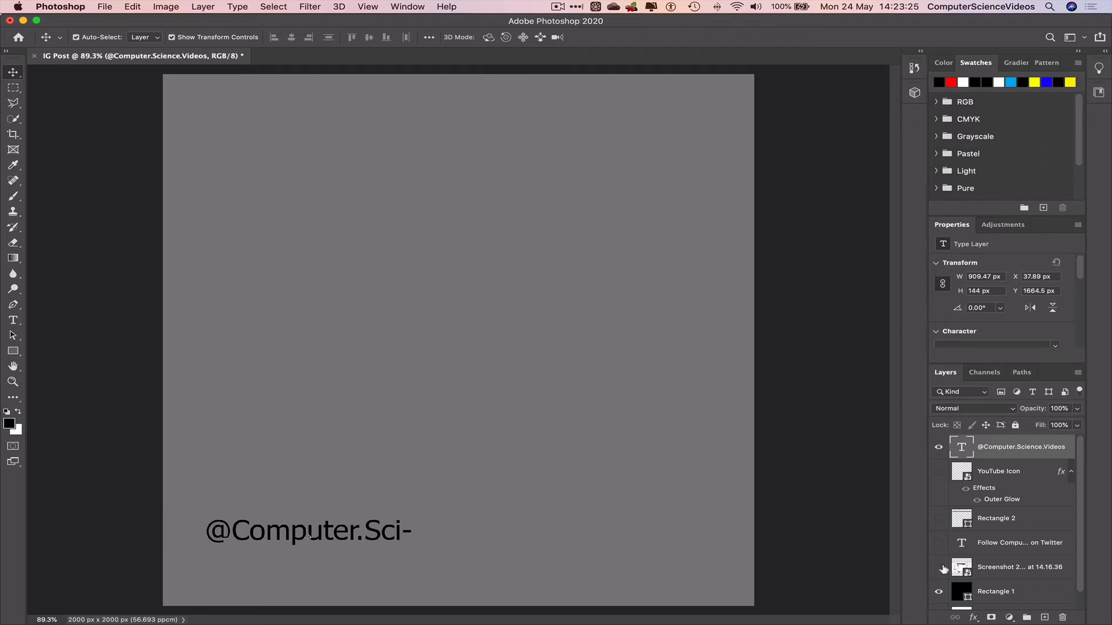
scroll(941, 582, "down", 1)
left_click(939, 579)
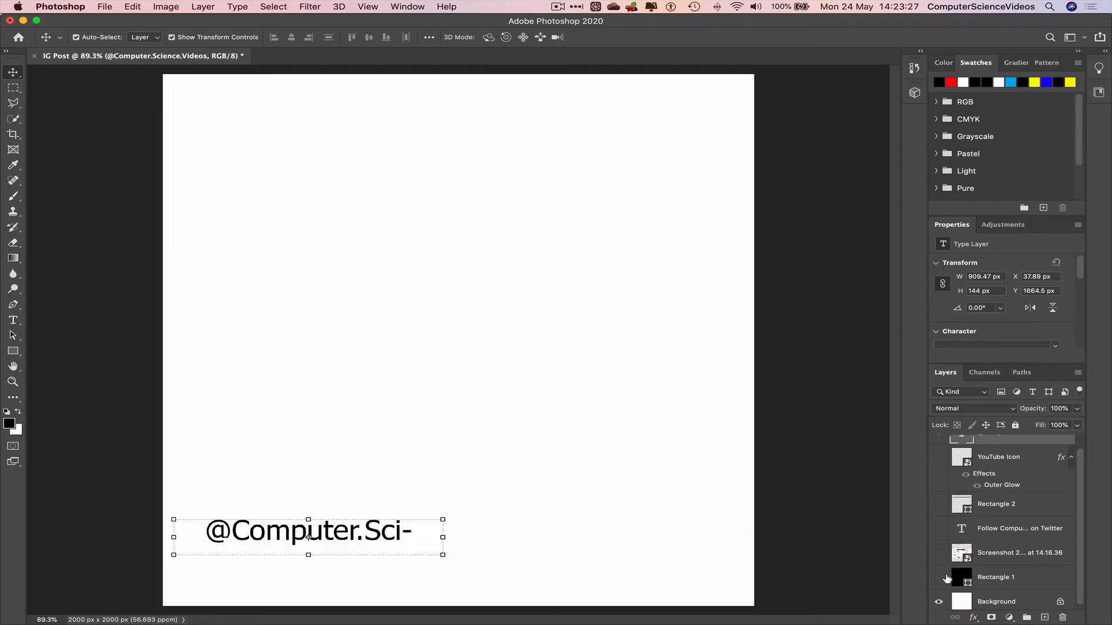
scroll(941, 581, "down", 1)
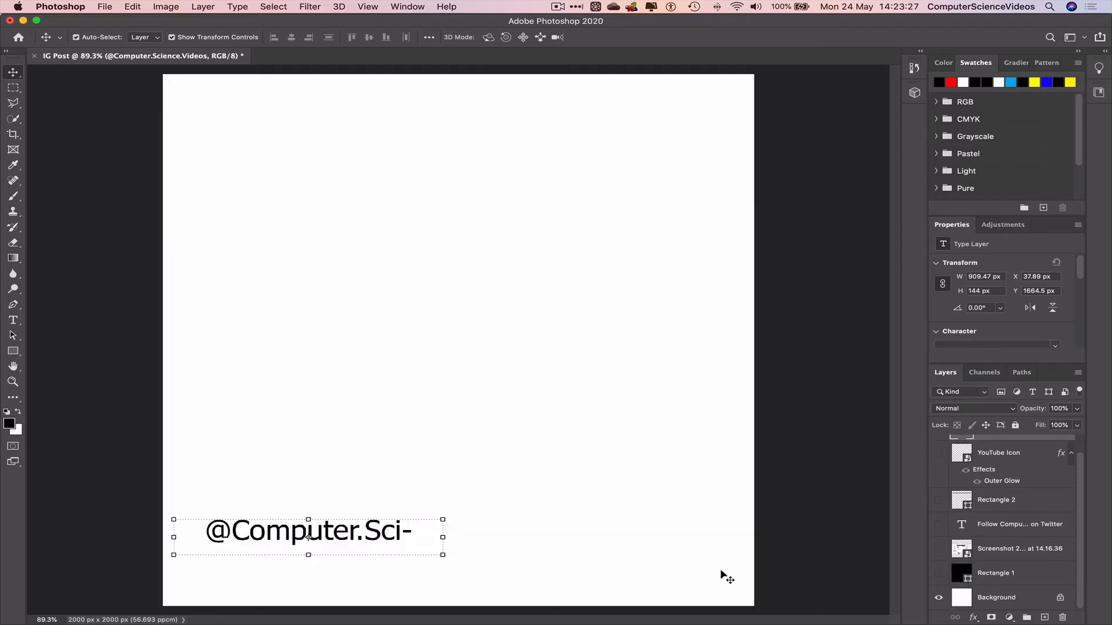
double_click(355, 528)
left_click_drag(443, 537, 575, 537)
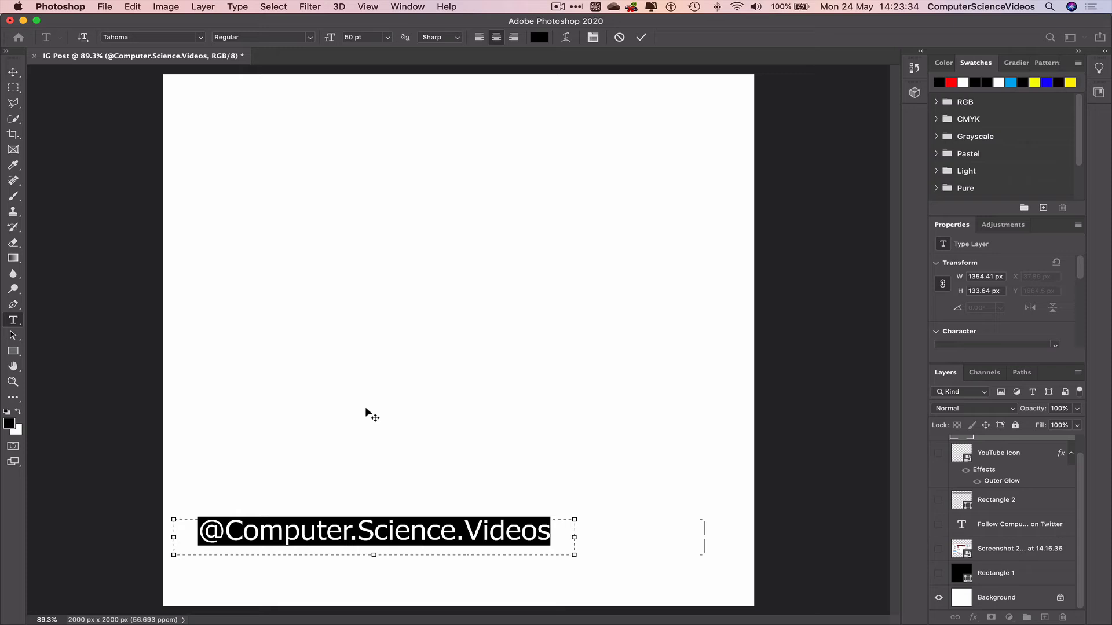
left_click(13, 73)
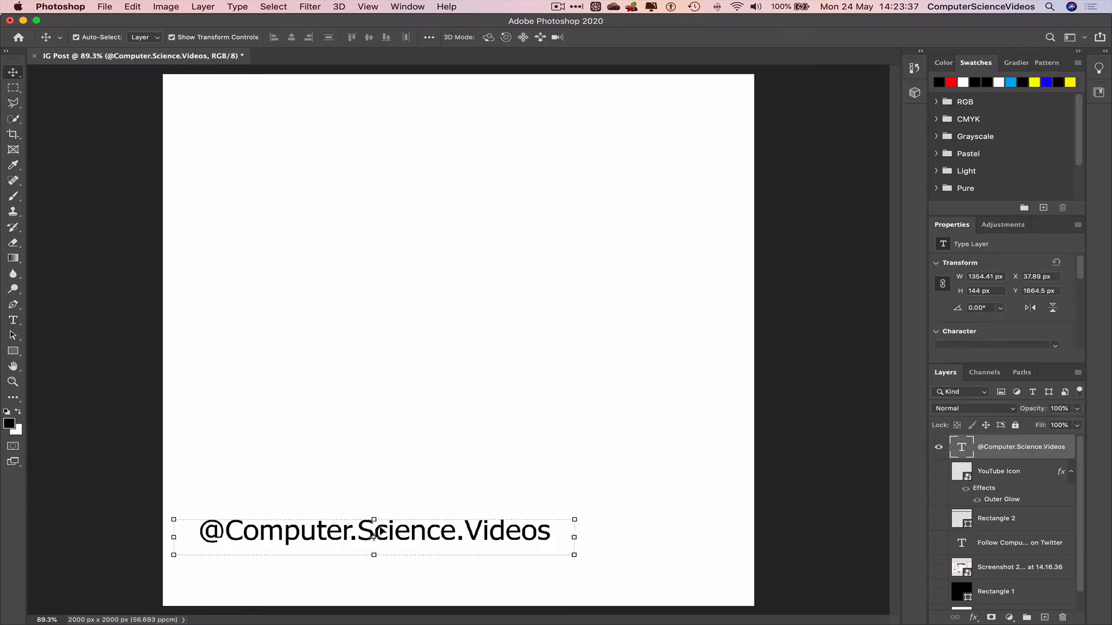
Scale the handle text to about 63% and move it to the lower-left corner of the canvas
key("super+t")
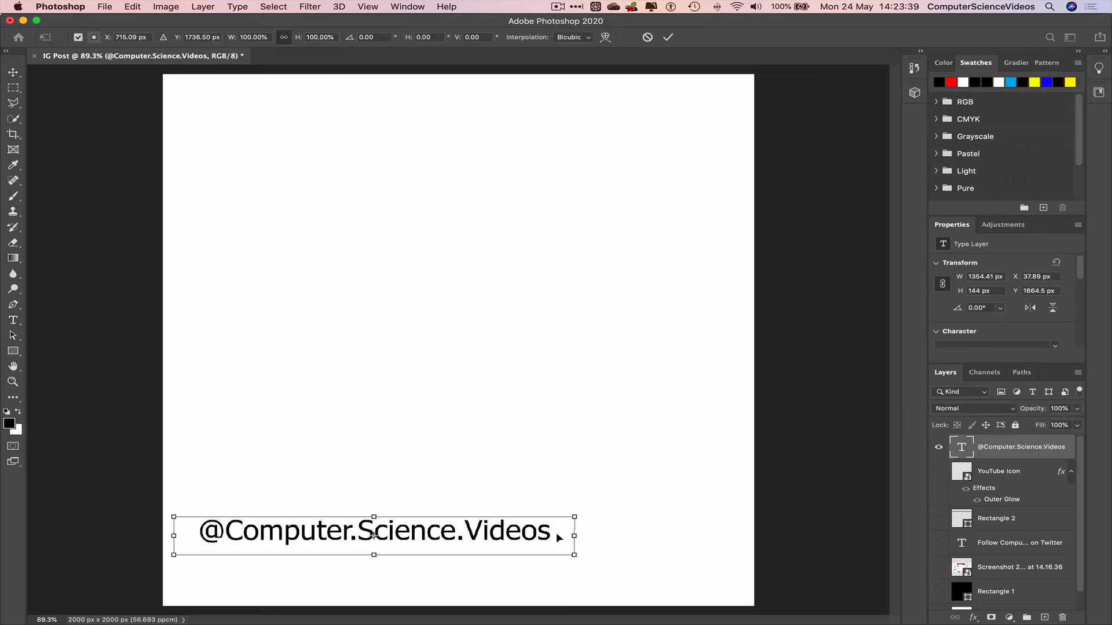
left_click_drag(574, 536, 427, 536)
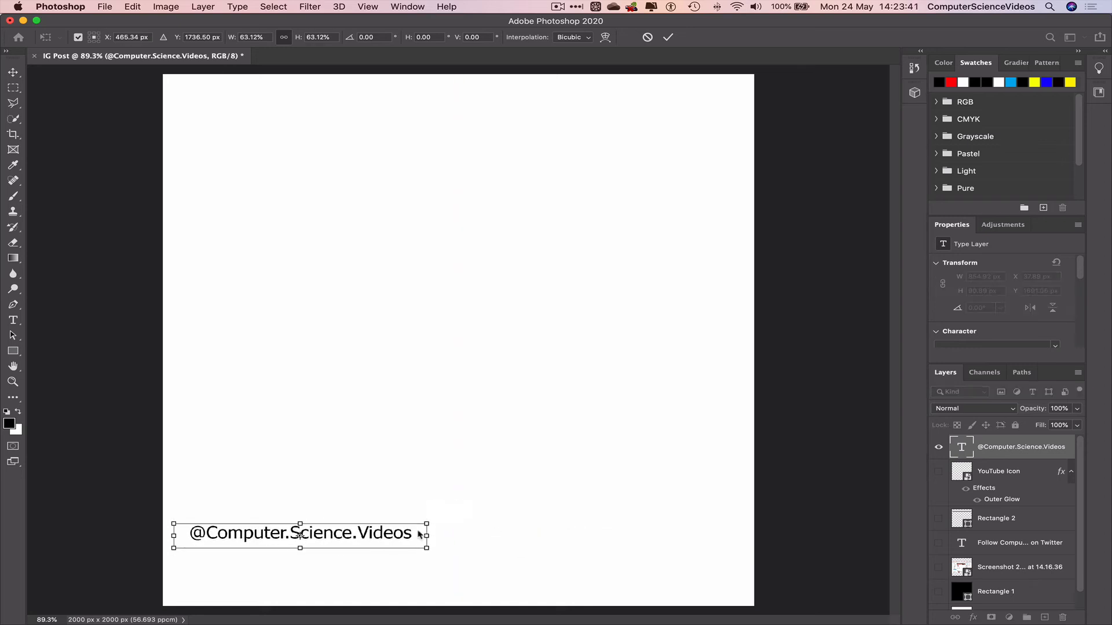
left_click(12, 73)
left_click(71, 110)
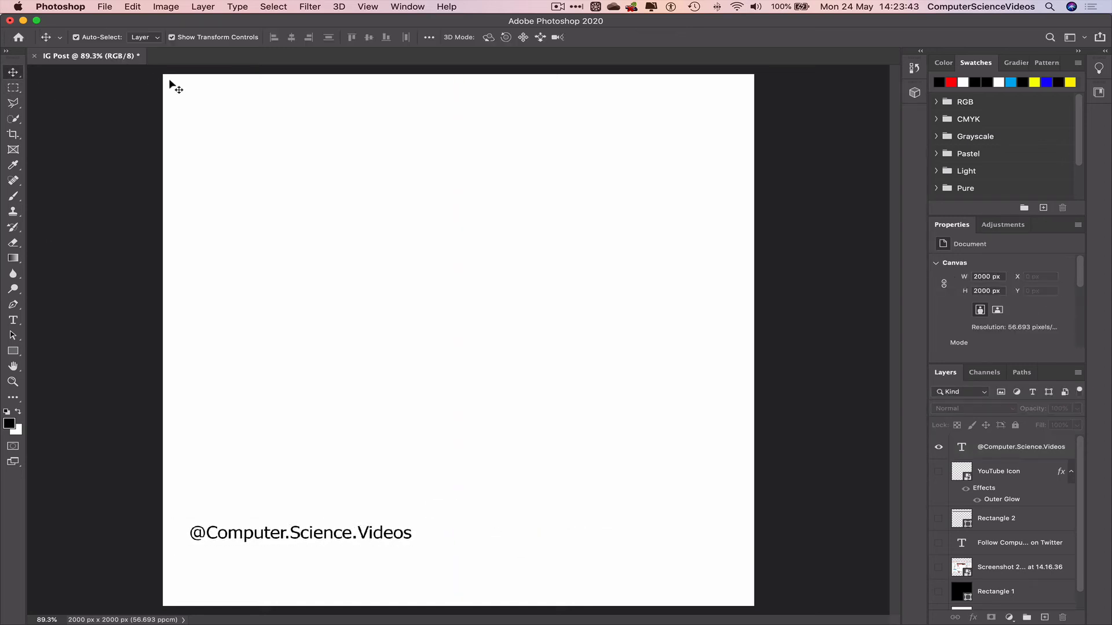
left_click_drag(342, 529, 329, 585)
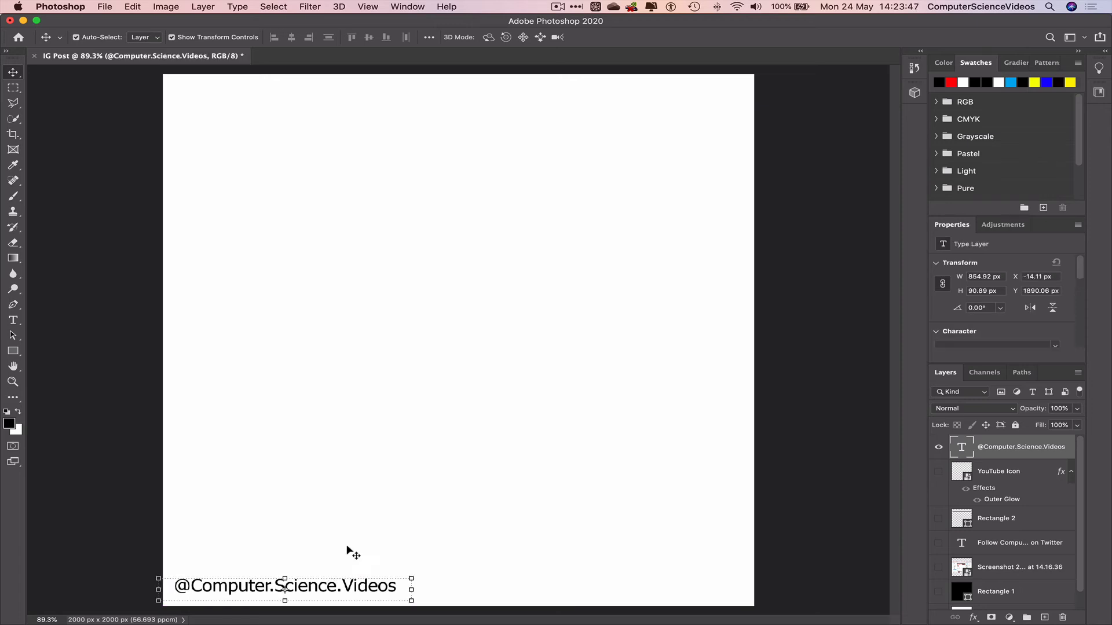
left_click(75, 84)
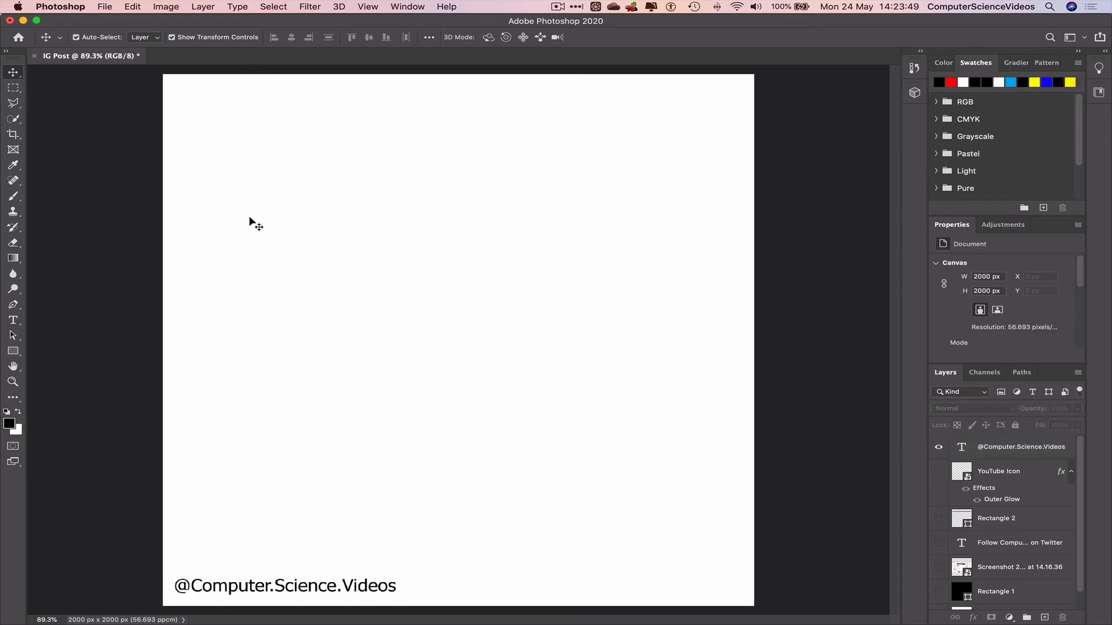
Show the YouTube Icon, Rectangle 2, heading text, screenshot and Rectangle 1 layers again
key("super+s")
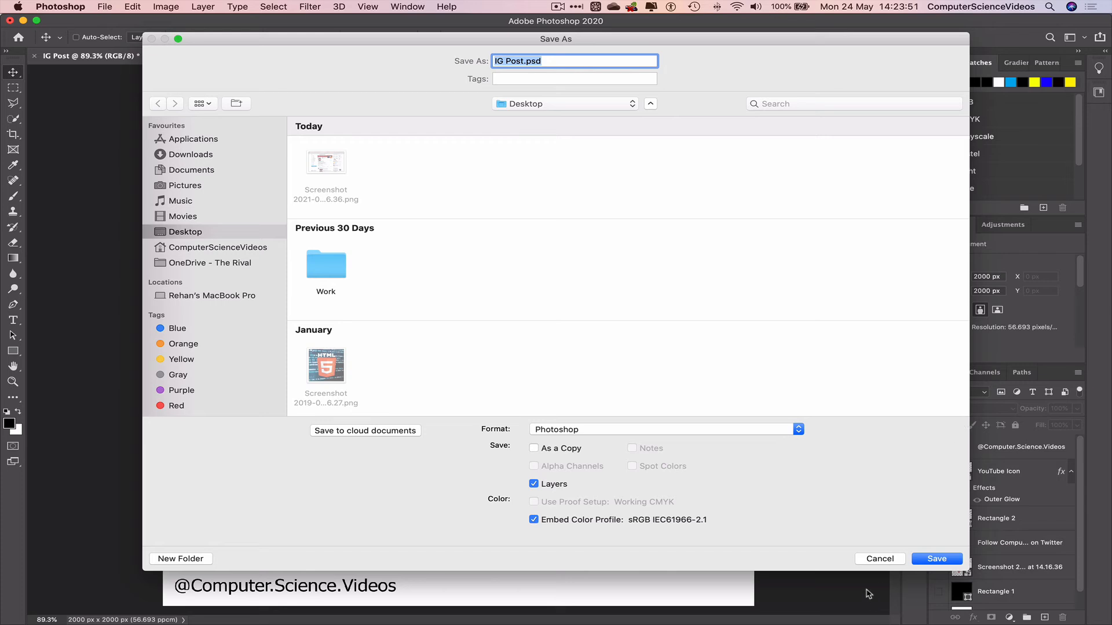
left_click(878, 559)
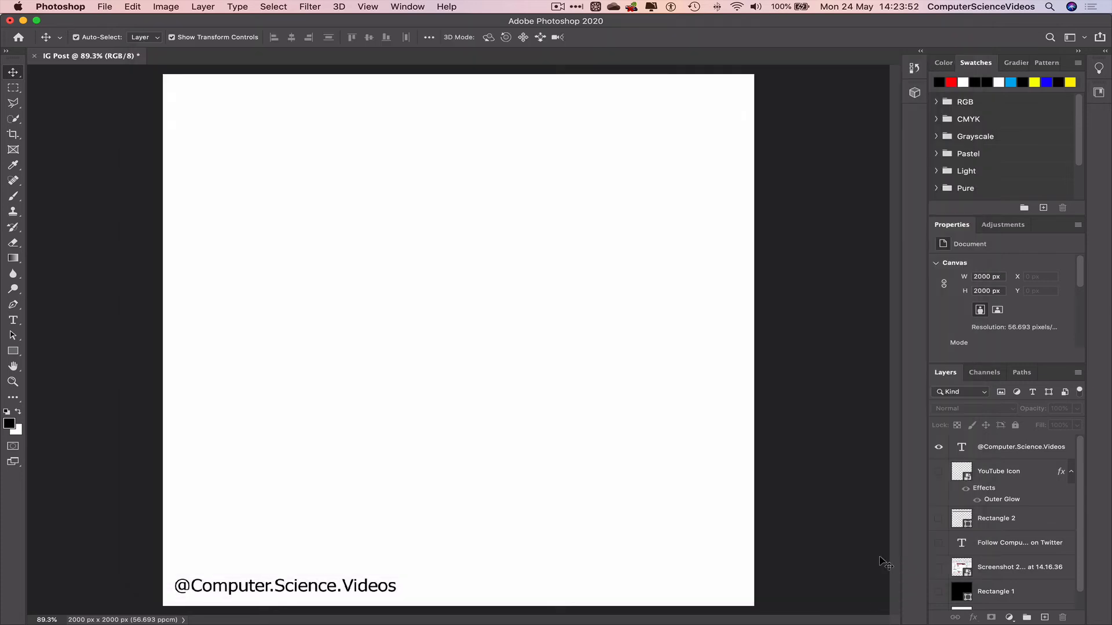
left_click(939, 473)
left_click(939, 519)
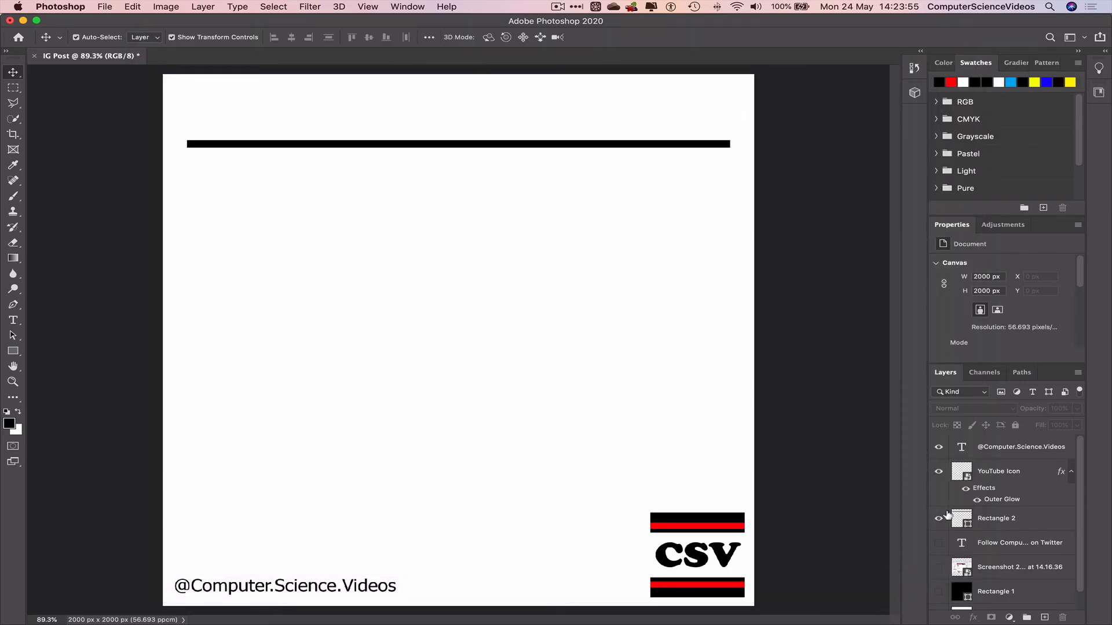
scroll(939, 521, "down", 1)
left_click(938, 524)
left_click(939, 549)
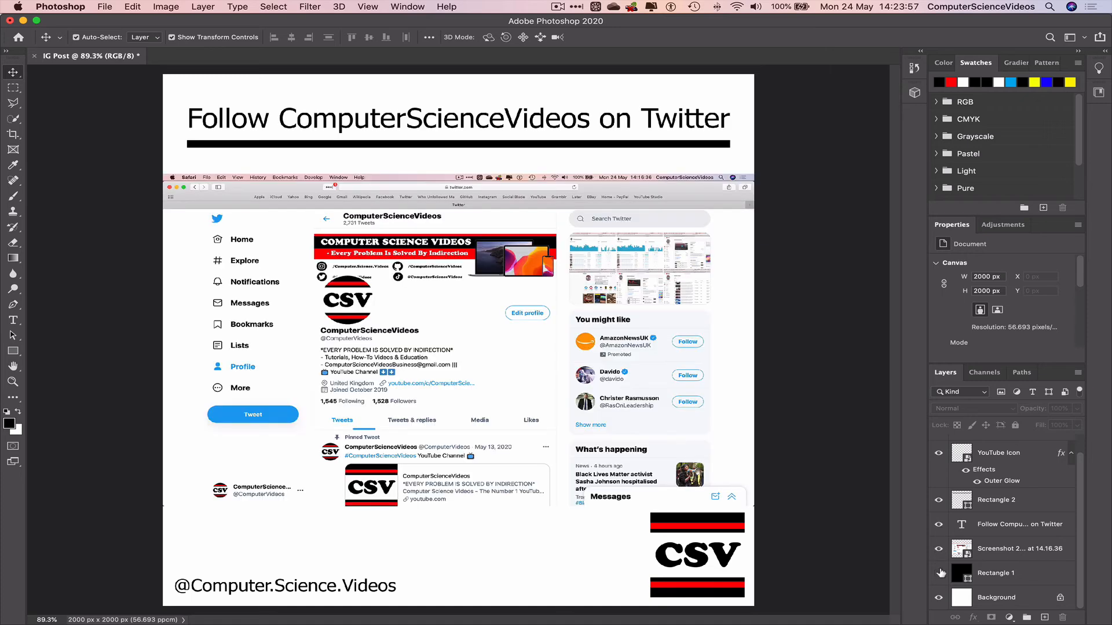
left_click(938, 574)
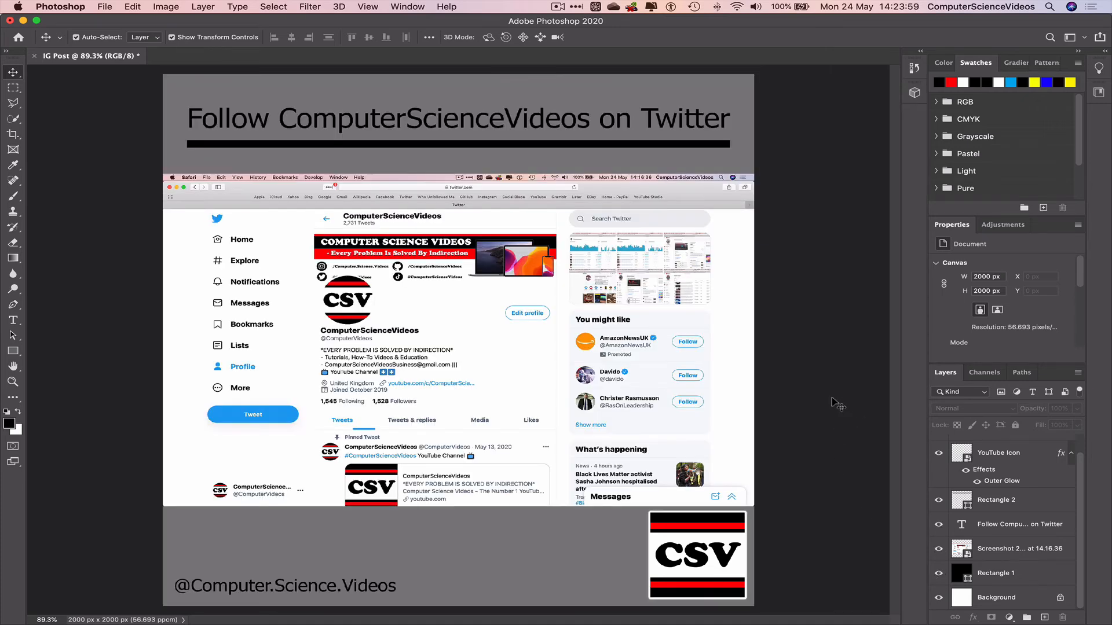
left_click(282, 587)
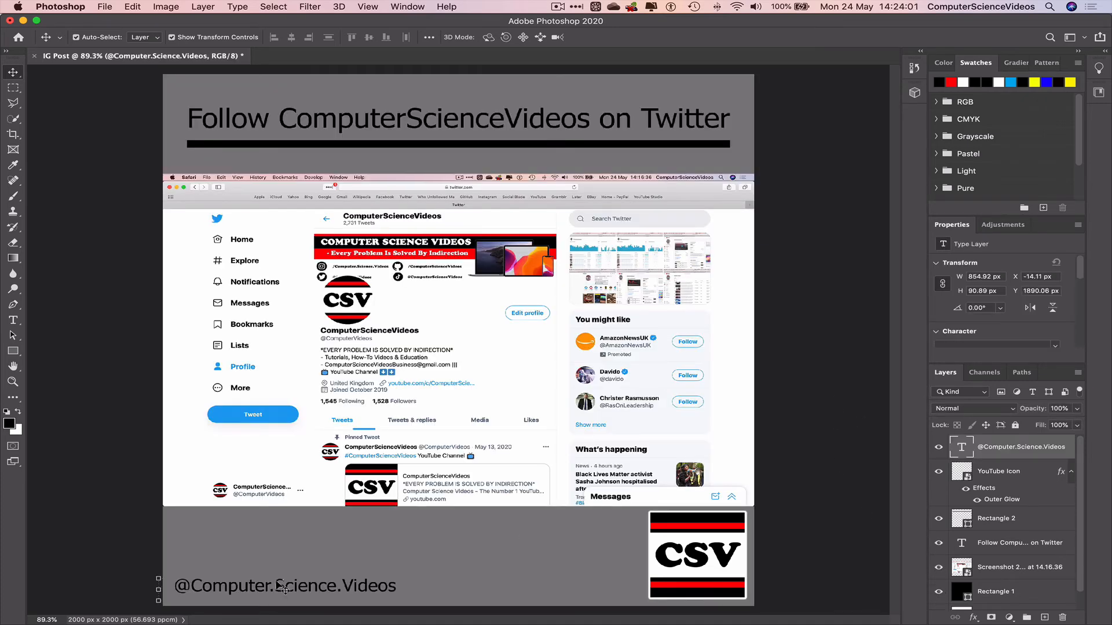
double_click(265, 586)
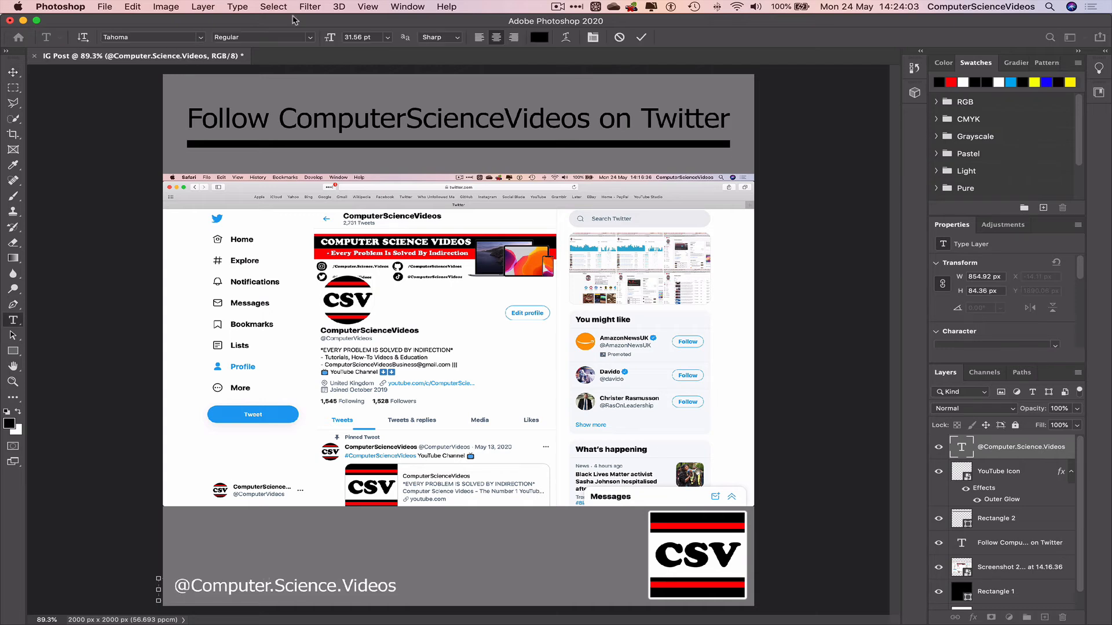
left_click(311, 38)
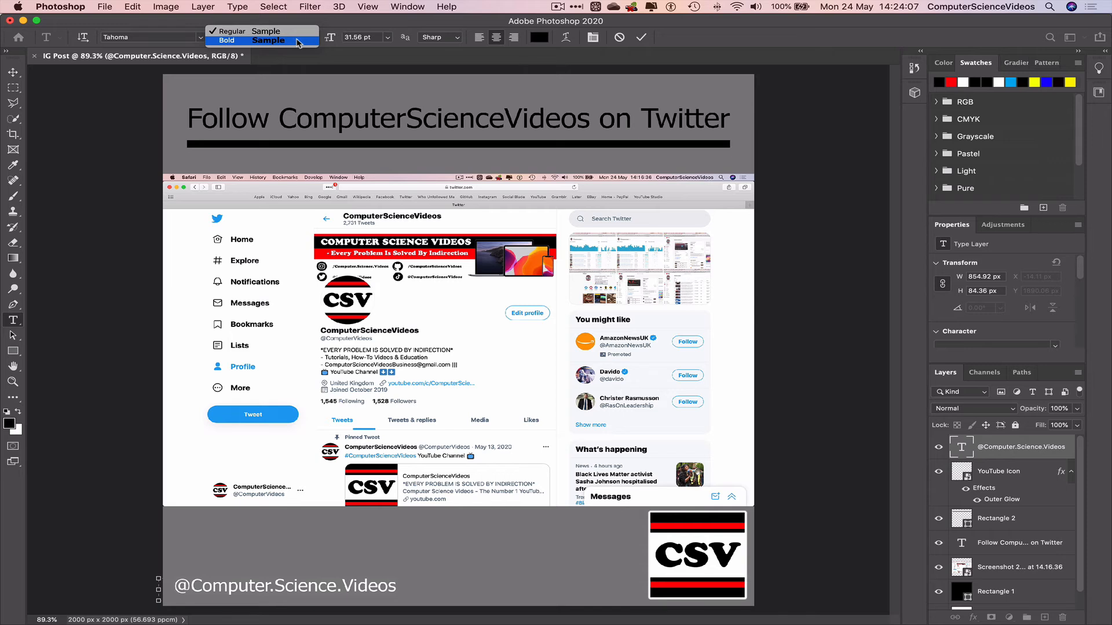
left_click(298, 41)
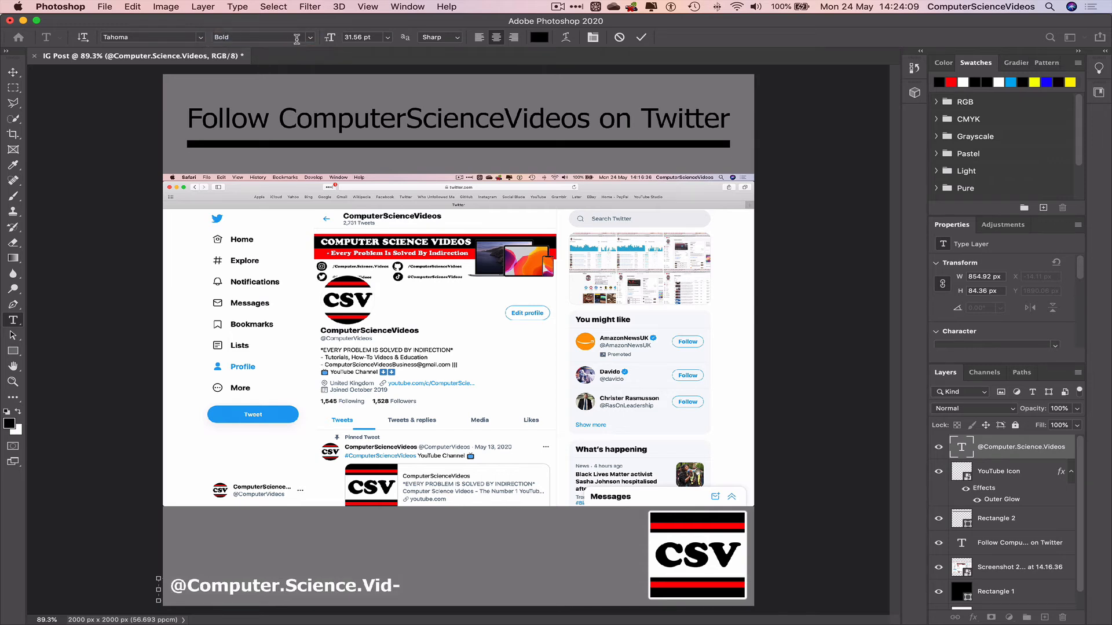
left_click(10, 75)
left_click(72, 129)
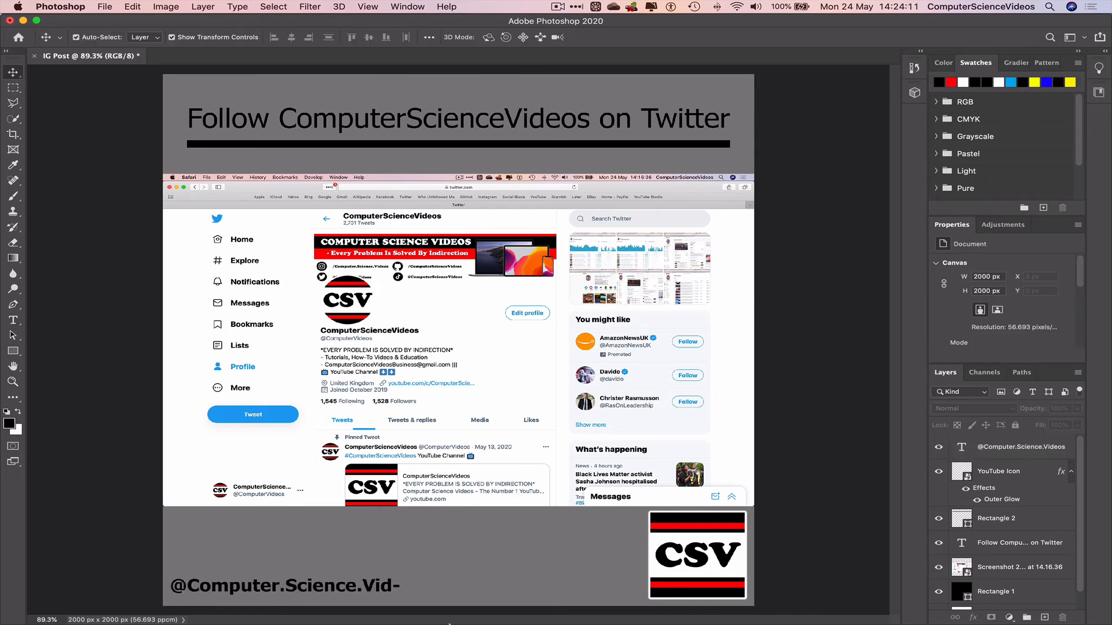
Widen the bold handle's text box so it fits on one line, and move it about 121 px right and 6 px down
left_click(365, 593)
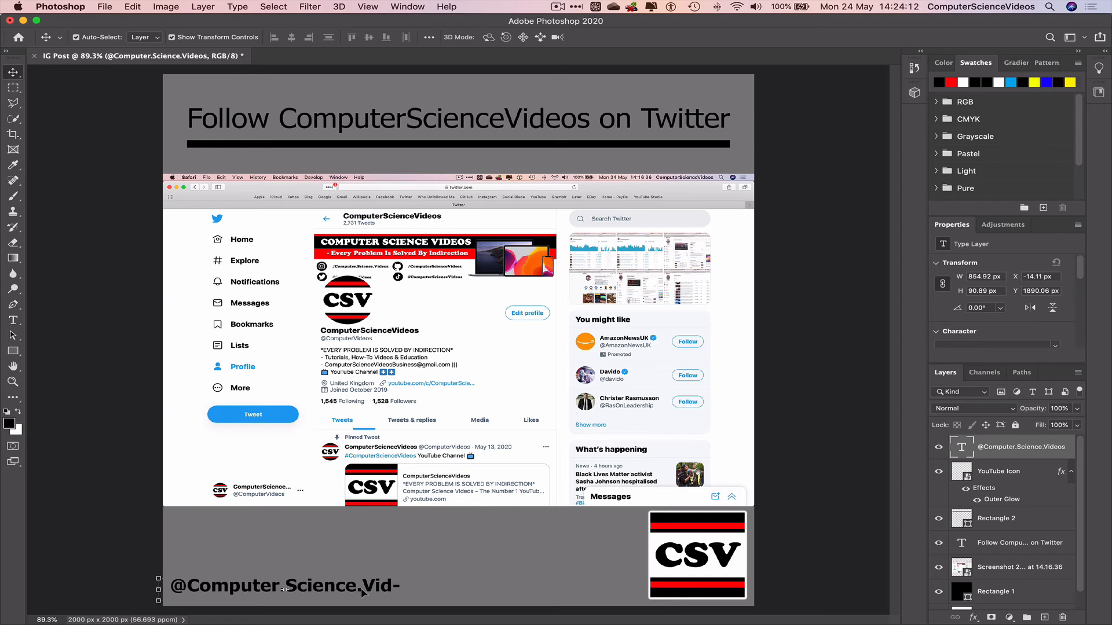
double_click(183, 590)
left_click_drag(159, 591, 113, 590)
left_click(13, 71)
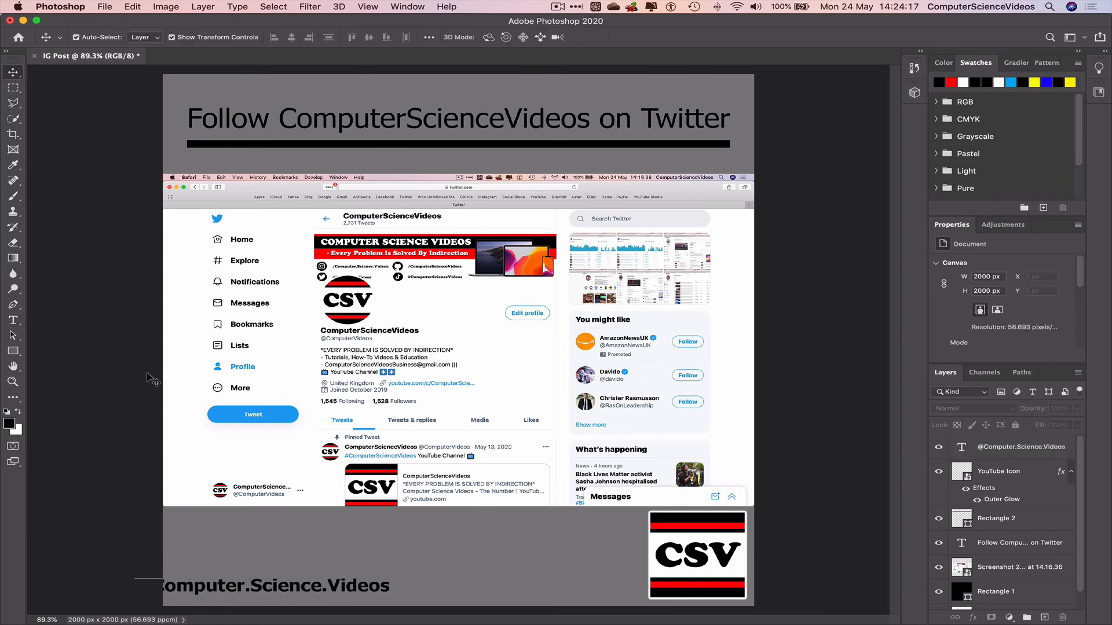
left_click_drag(259, 592, 290, 588)
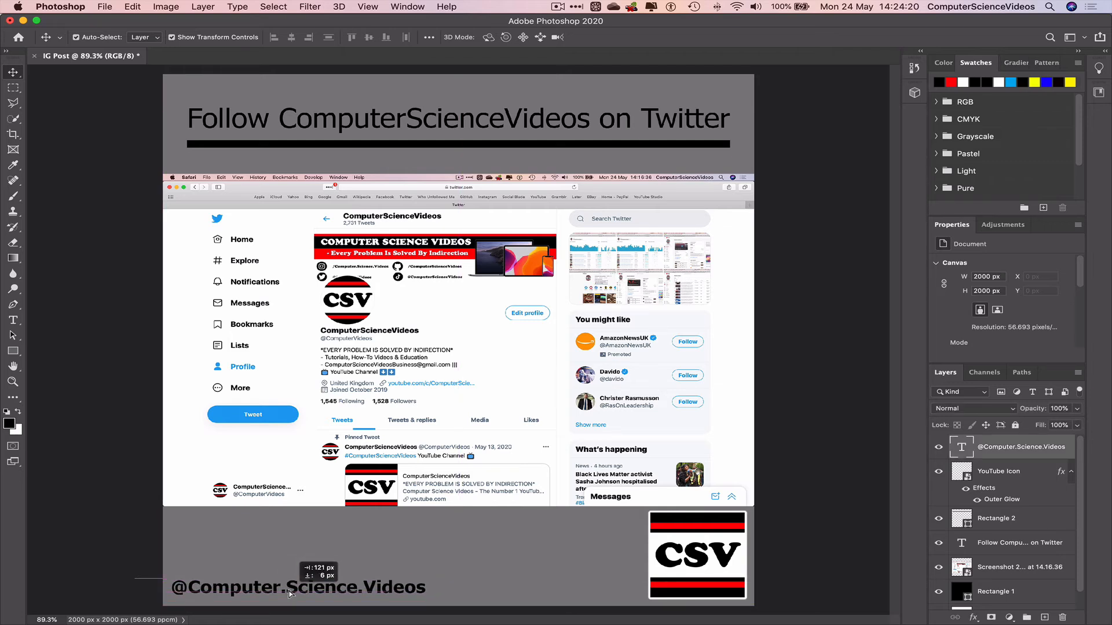
left_click(798, 360)
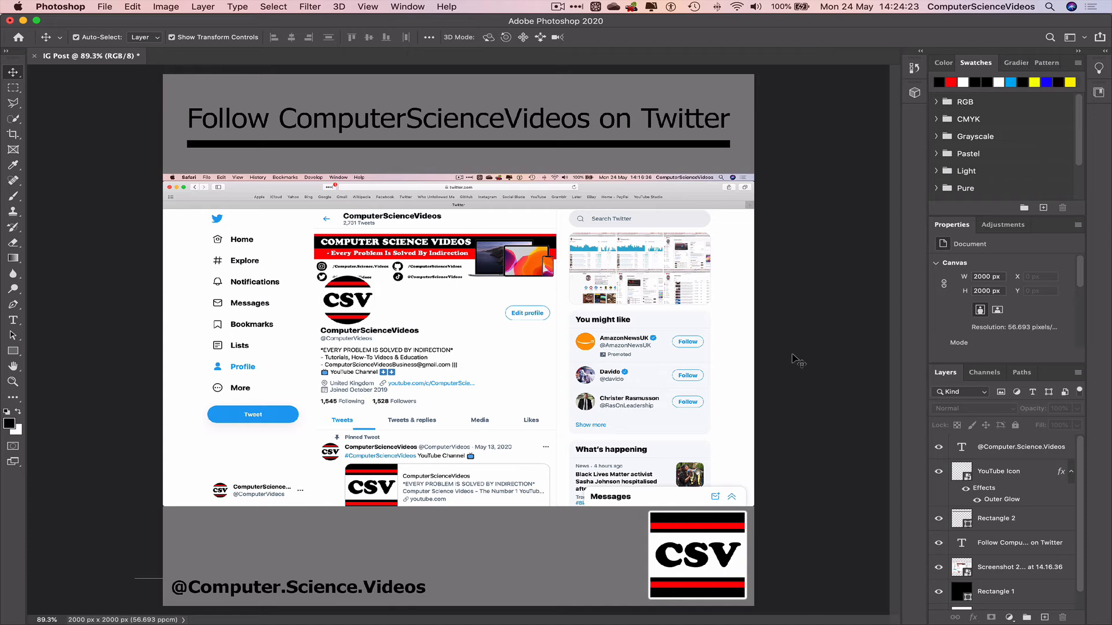
Save the document to the Desktop as IG Post.psd in Photoshop format, with layers and the embedded color profile
key("super+s")
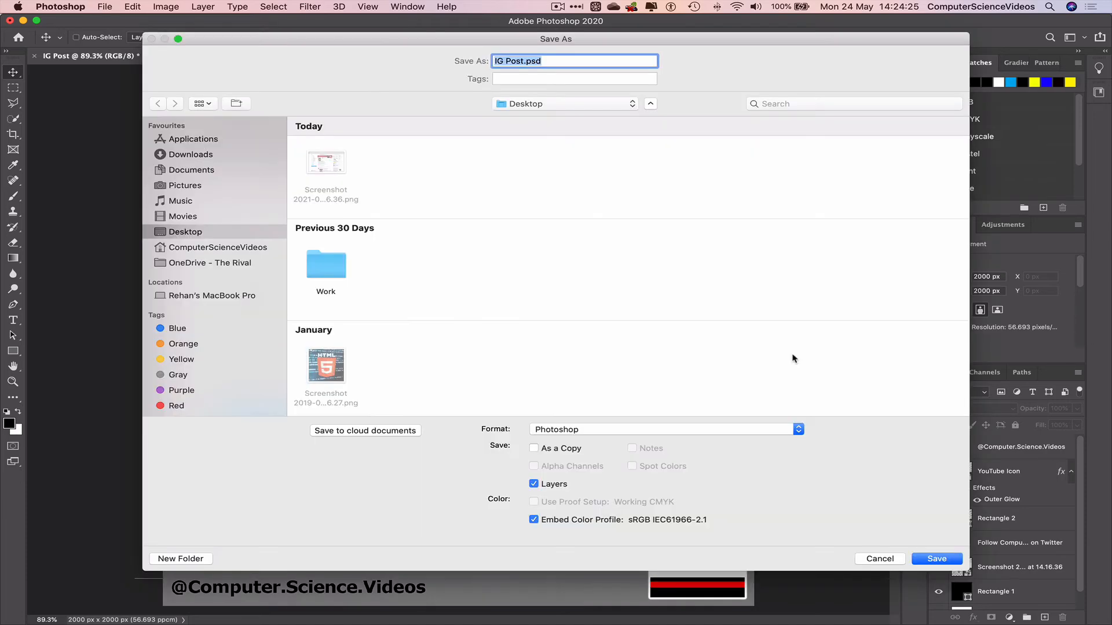
left_click(935, 559)
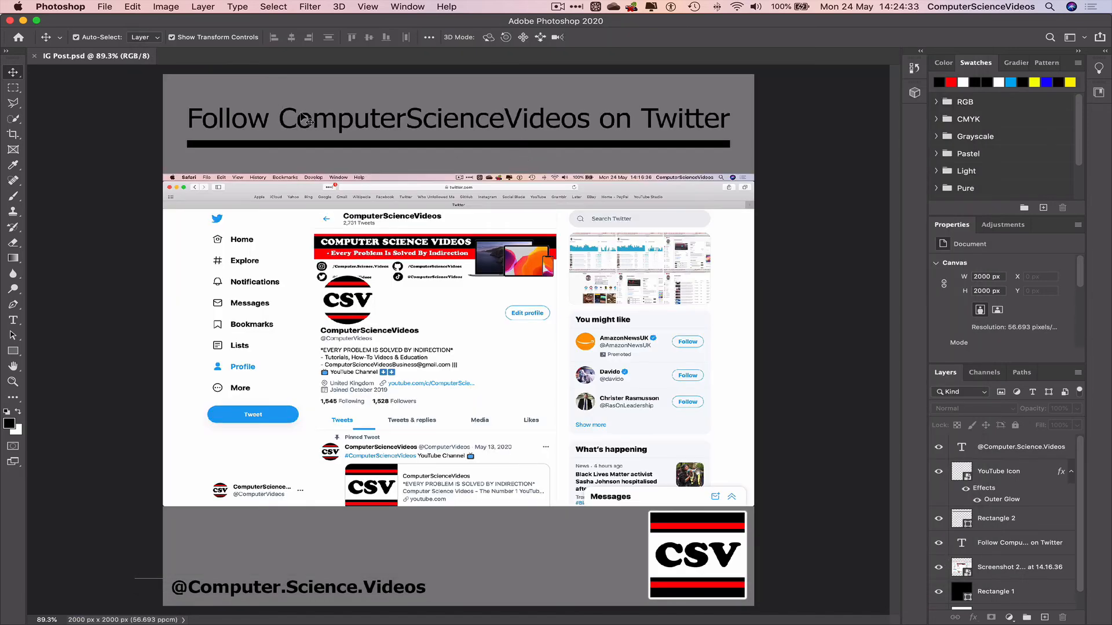
Open the file commands for the saved IG Post document
left_click(105, 6)
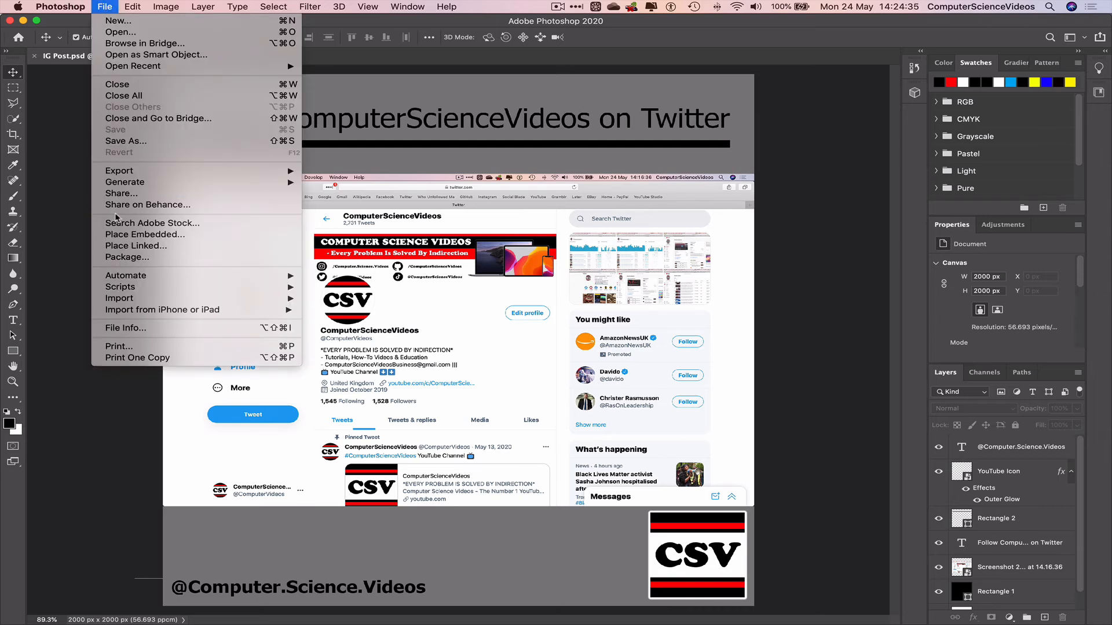